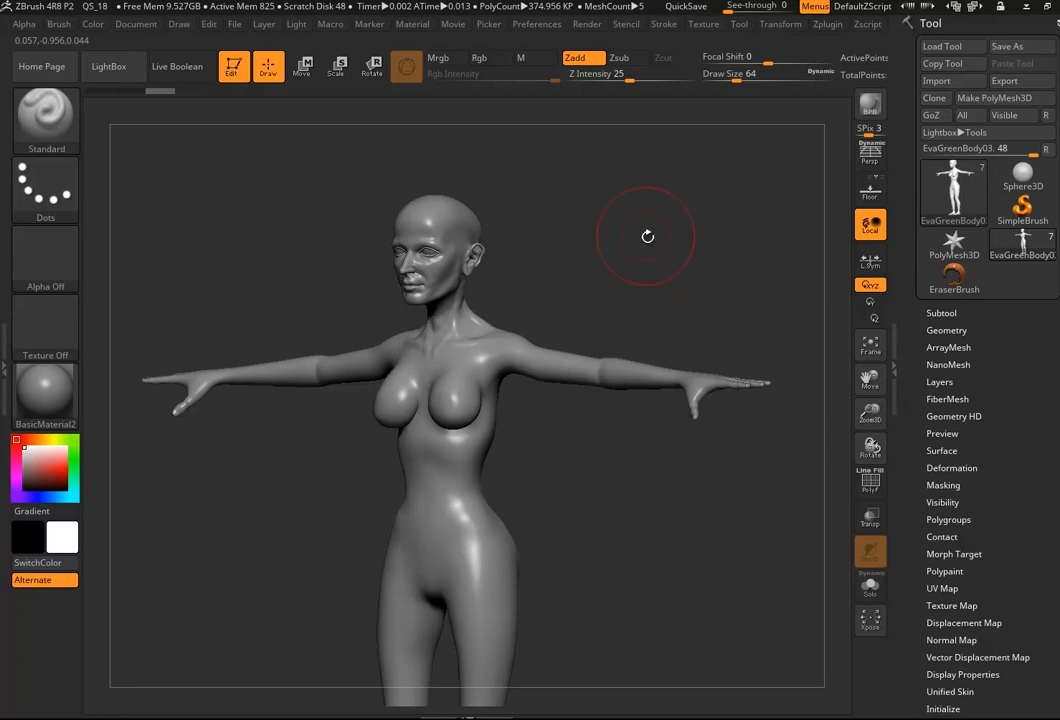
Step: Export the body subtool as the OBJ file EvaGreenBody03 into the project's scenes folder
{"action": "mouse_move", "coordinate": [620, 282]}
{"action": "left_mouse_down"}
{"action": "mouse_move", "coordinate": [618, 305]}
{"action": "mouse_move", "coordinate": [690, 285]}
{"action": "mouse_move", "coordinate": [601, 300]}
{"action": "mouse_move", "coordinate": [820, 300]}
{"action": "mouse_move", "coordinate": [554, 284]}
{"action": "left_mouse_up"}
{"action": "left_click_drag", "start_coordinate": [657, 283], "coordinate": [681, 286]}
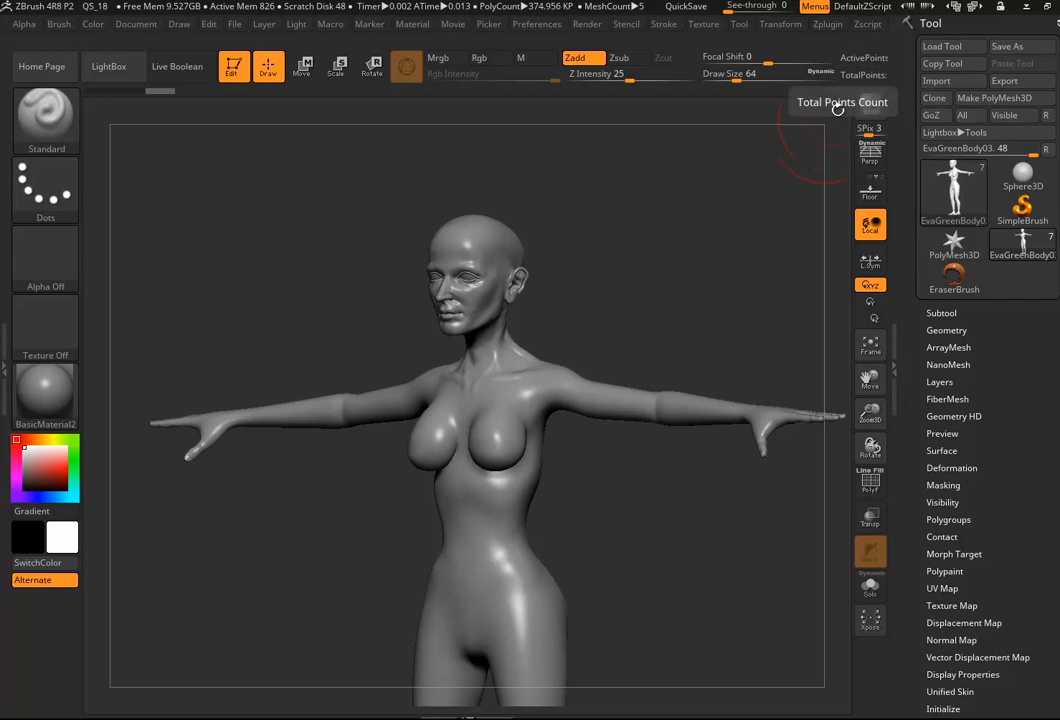
{"action": "mouse_move", "coordinate": [660, 294]}
{"action": "left_mouse_down"}
{"action": "mouse_move", "coordinate": [694, 295]}
{"action": "mouse_move", "coordinate": [592, 230]}
{"action": "left_mouse_up"}
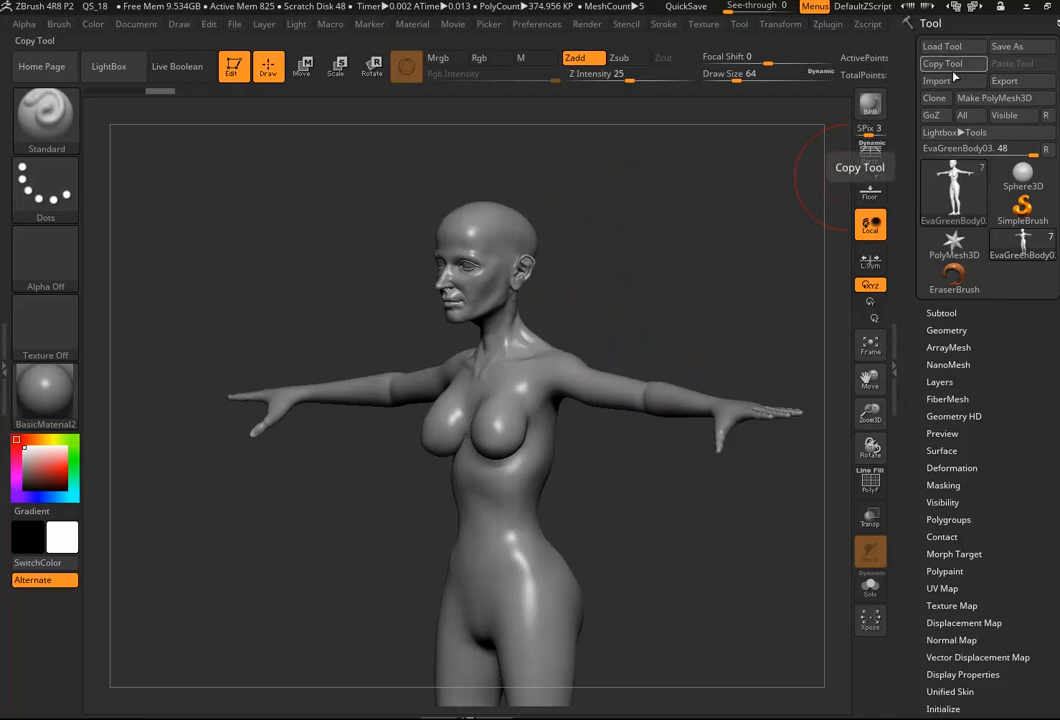
{"action": "left_click", "coordinate": [1026, 85]}
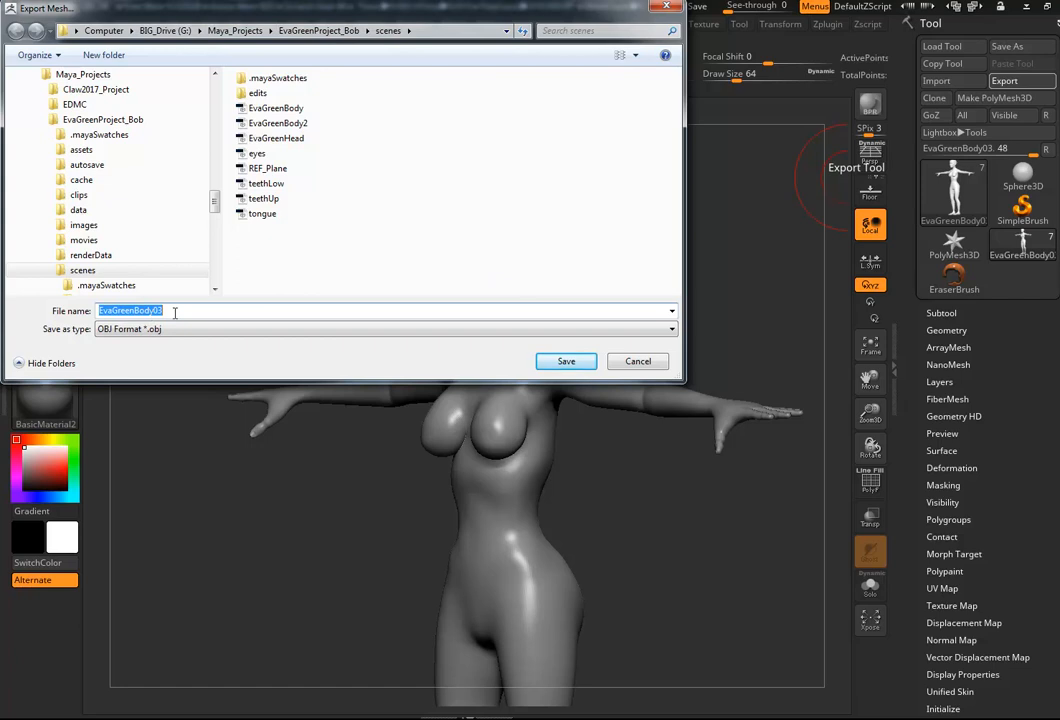
{"action": "left_click", "coordinate": [568, 361]}
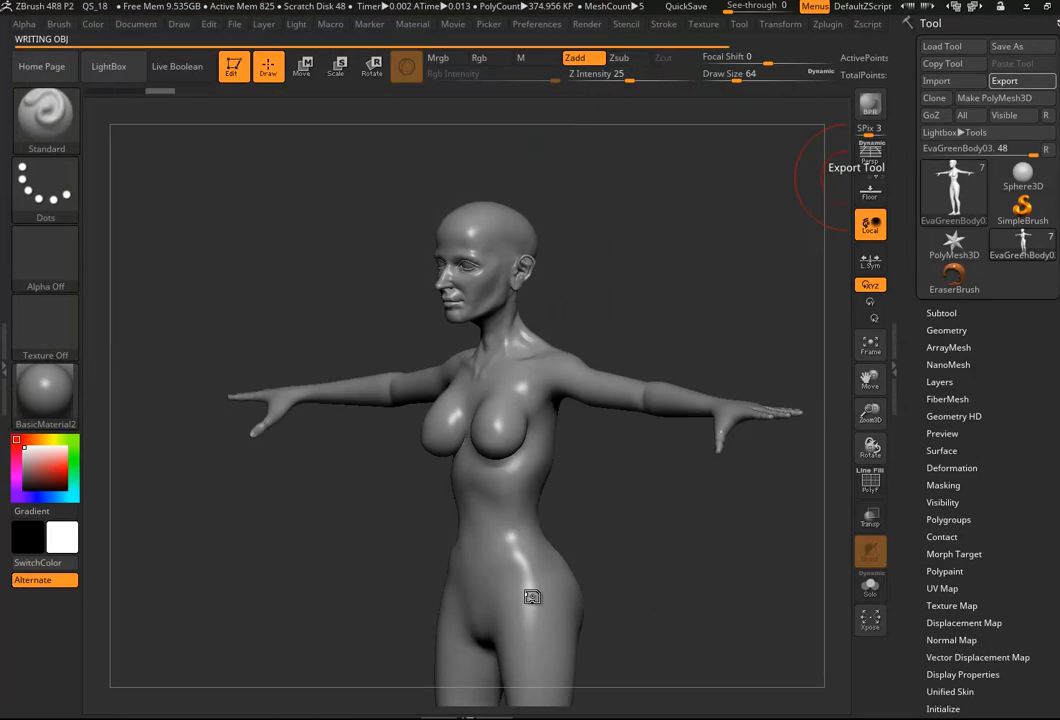
Step: Switch to Mari and create a new project named EvaGreenBody03 from the EvaGreenBody03.OBJ mesh with the default mesh options
{"action": "key", "text": "alt+Tab"}
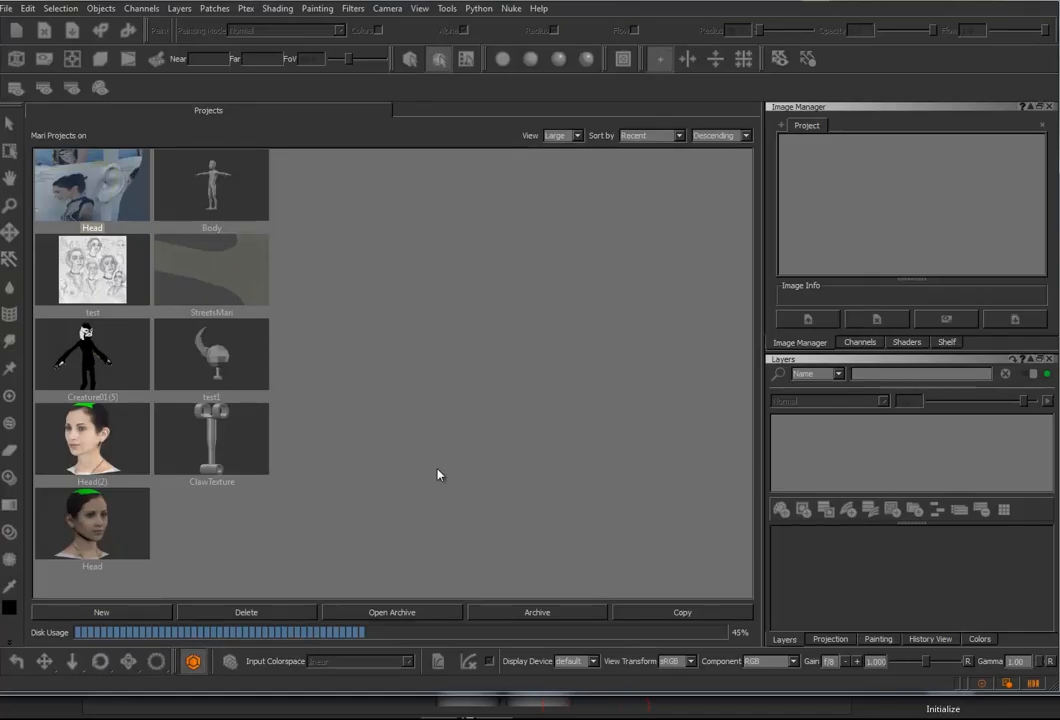
{"action": "left_click", "coordinate": [104, 611]}
{"action": "left_click_drag", "start_coordinate": [641, 106], "coordinate": [364, 154]}
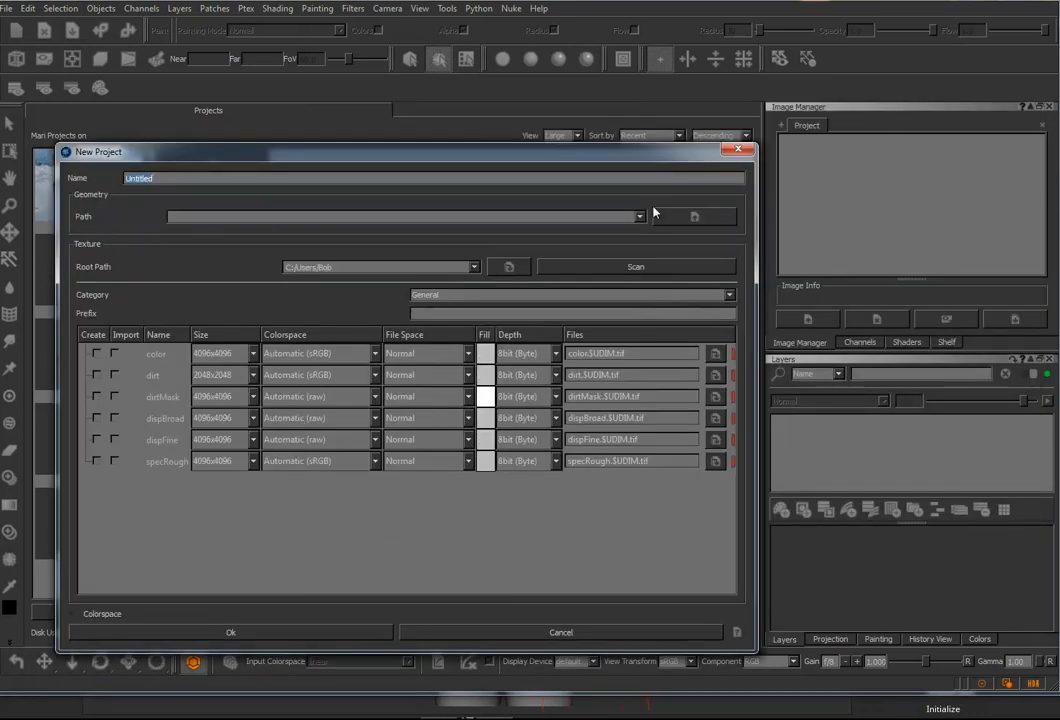
{"action": "left_click", "coordinate": [690, 216]}
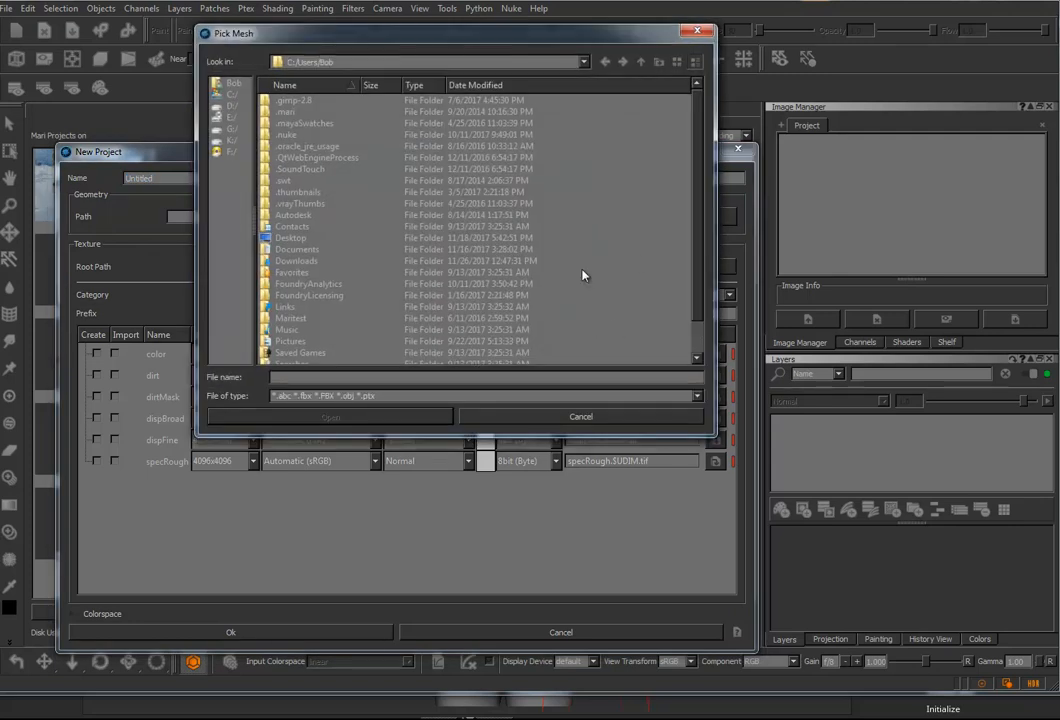
{"action": "left_click", "coordinate": [232, 83]}
{"action": "left_click_drag", "start_coordinate": [377, 42], "coordinate": [1059, 80]}
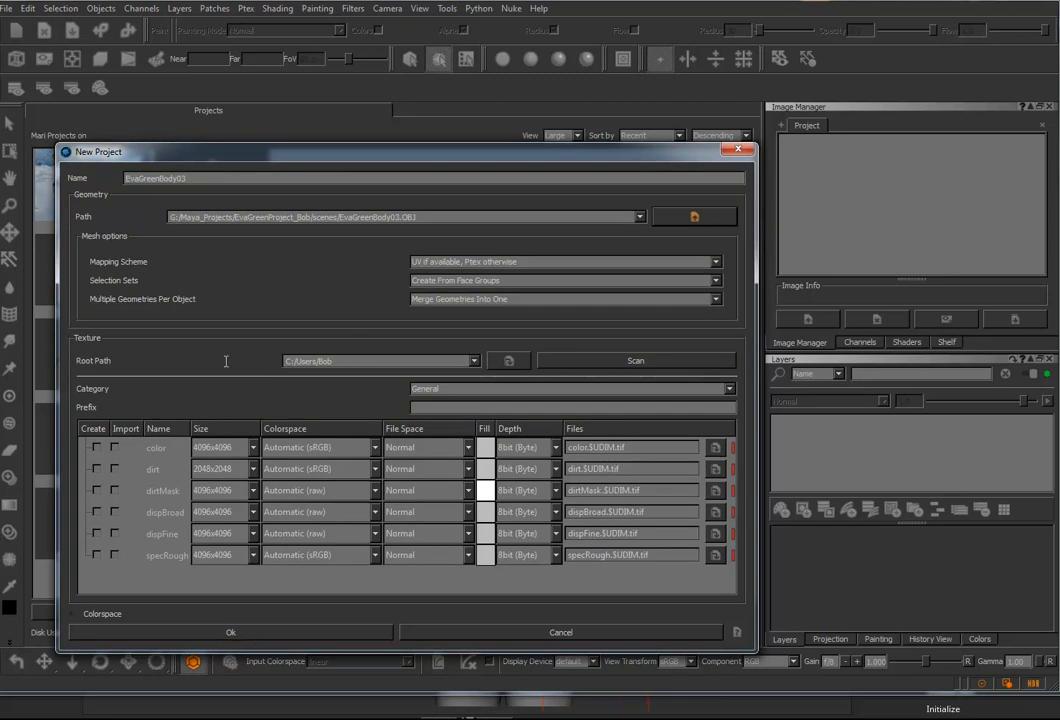
{"action": "left_click", "coordinate": [270, 640]}
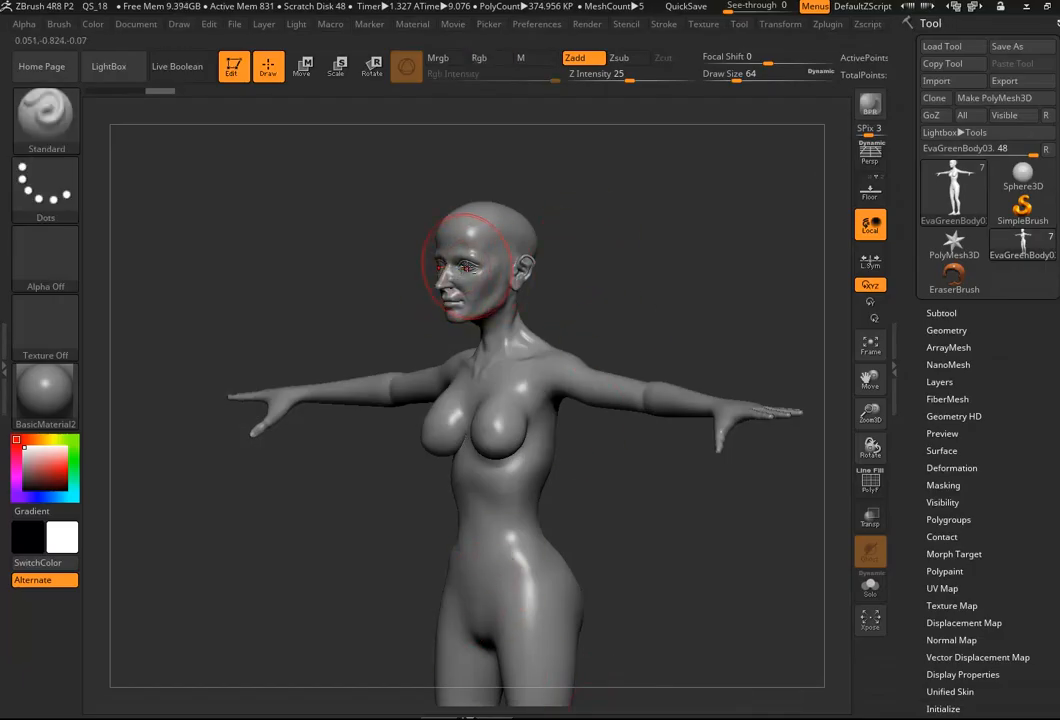
Step: Switch back to ZBrush, select the eyes subtool and export it as the OBJ file eyes2 in the scenes folder
{"action": "left_click", "coordinate": [462, 268], "text": "alt"}
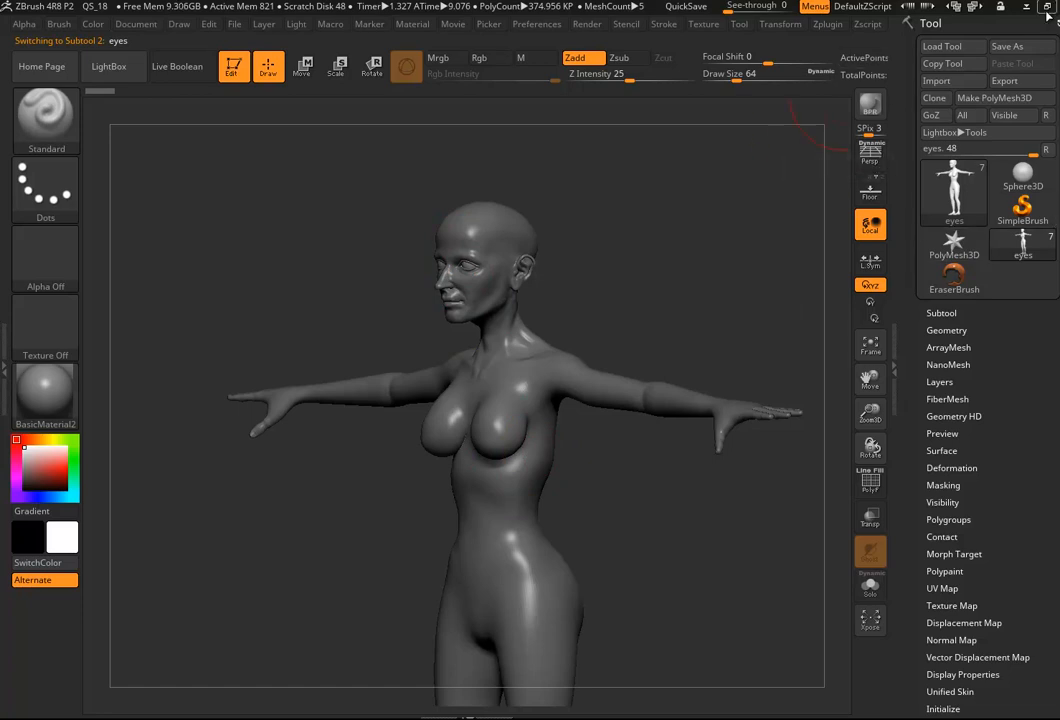
{"action": "left_click", "coordinate": [864, 8]}
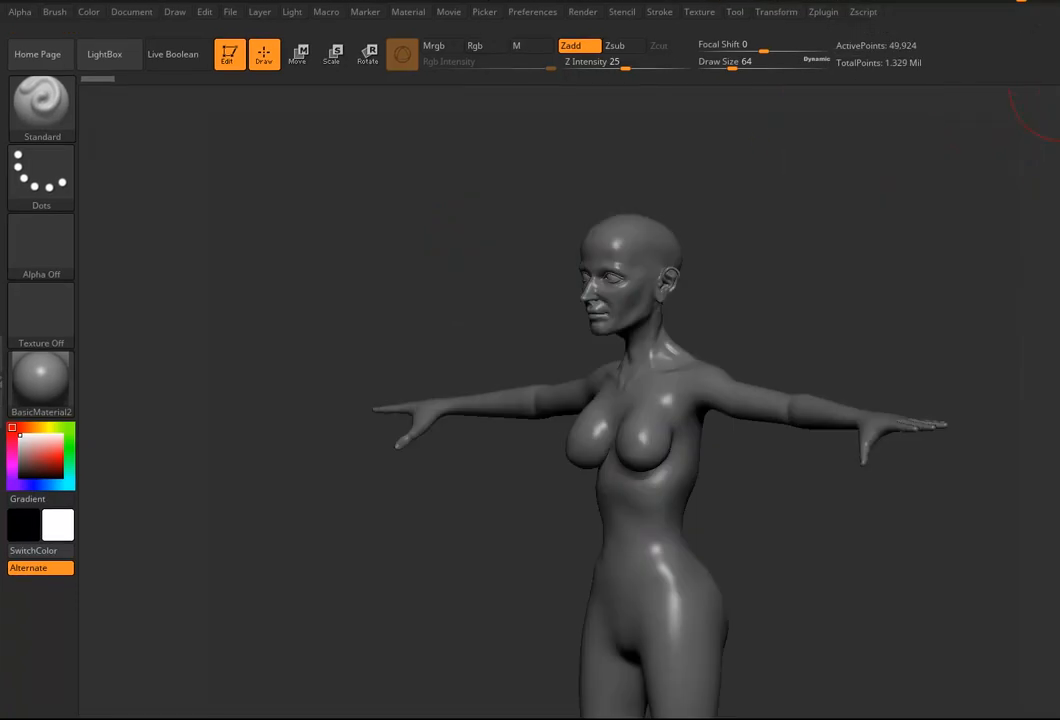
{"action": "left_click", "coordinate": [1020, 3]}
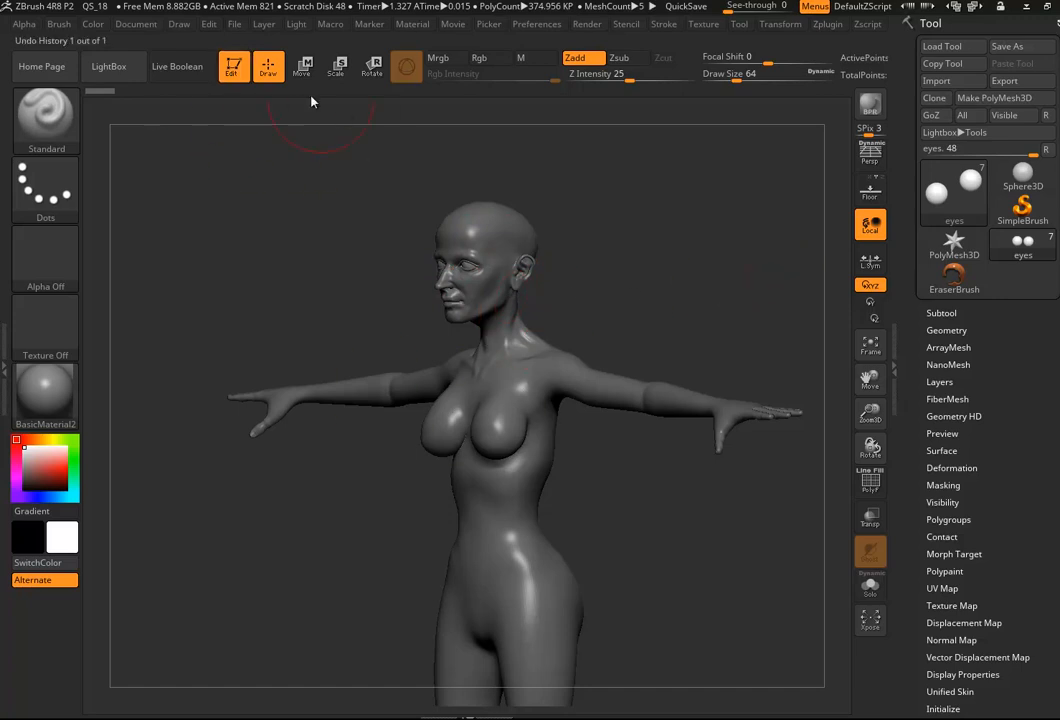
{"action": "mouse_move", "coordinate": [115, 96]}
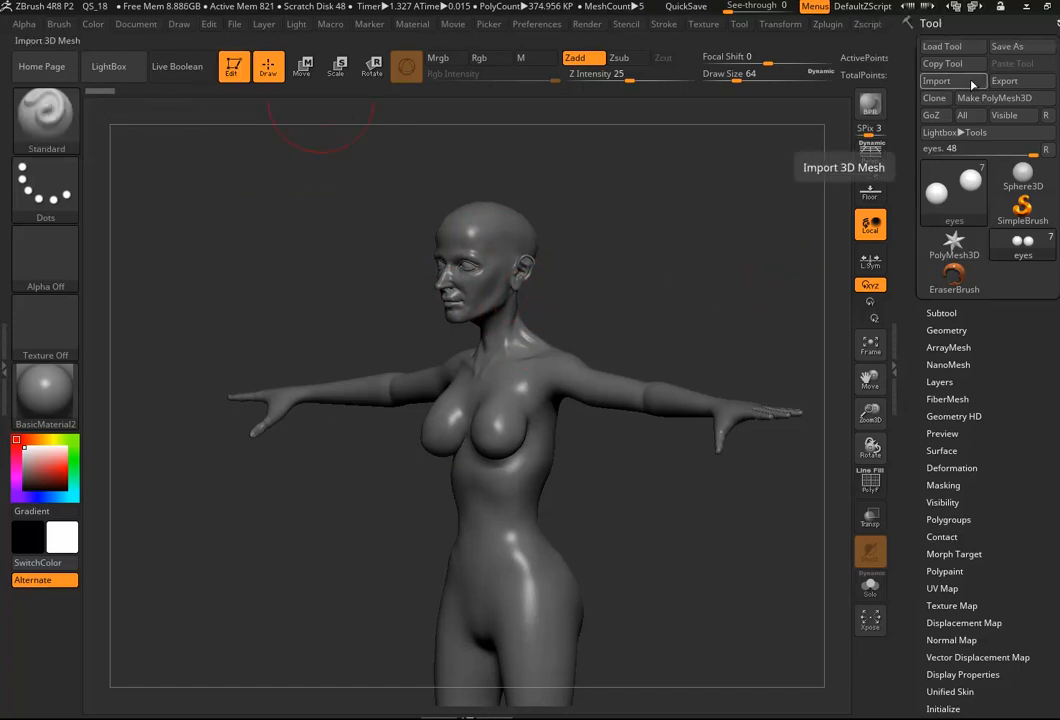
{"action": "left_click", "coordinate": [1036, 88]}
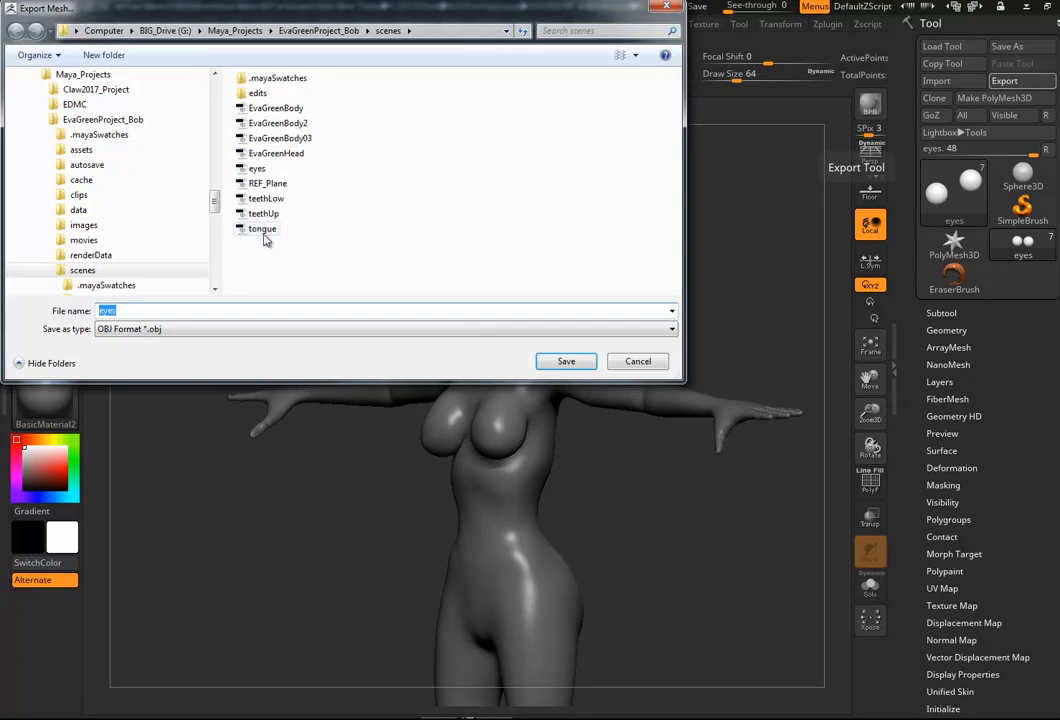
{"action": "left_click", "coordinate": [145, 311]}
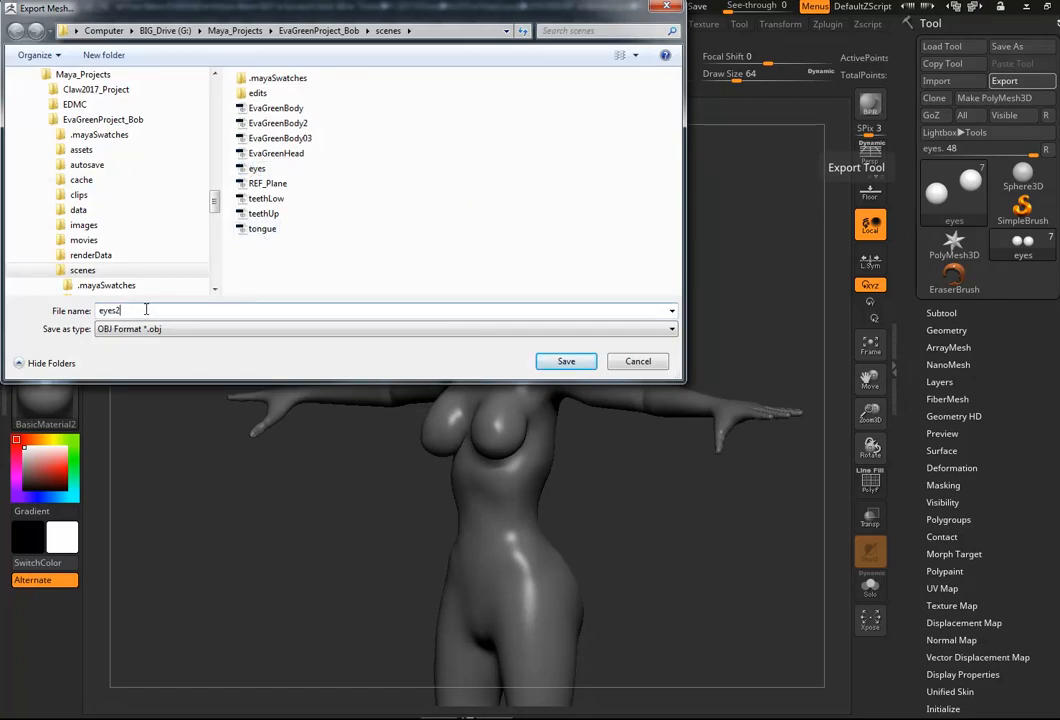
{"action": "key", "text": "Return"}
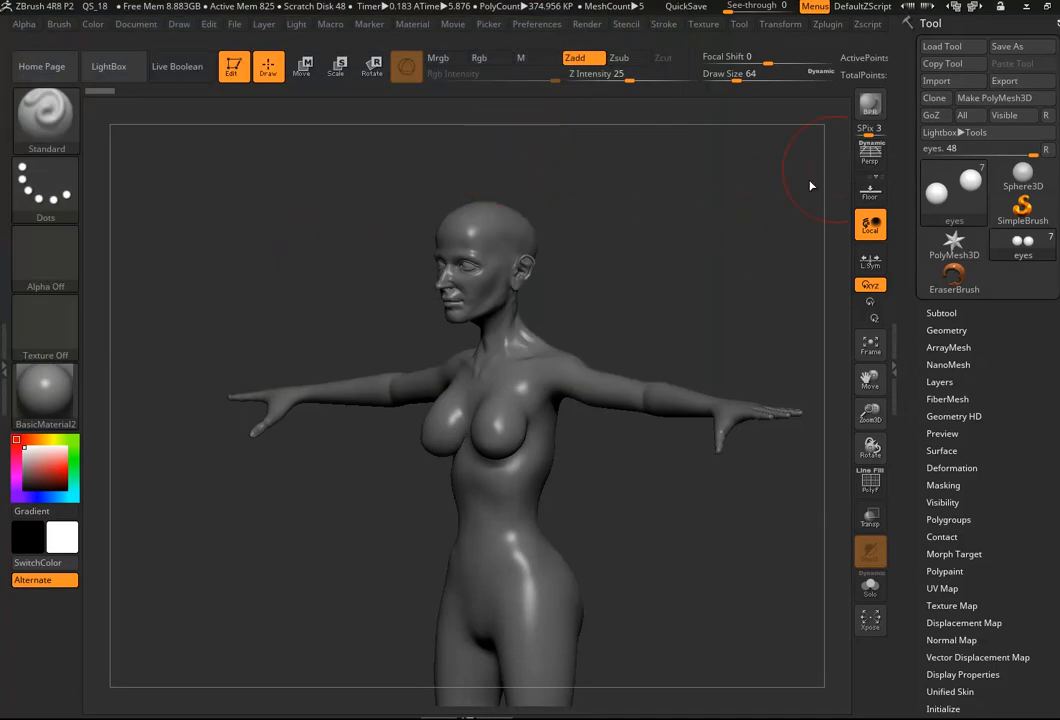
Step: Return to Mari and show the Objects palette for the body project
{"action": "left_click", "coordinate": [1027, 11]}
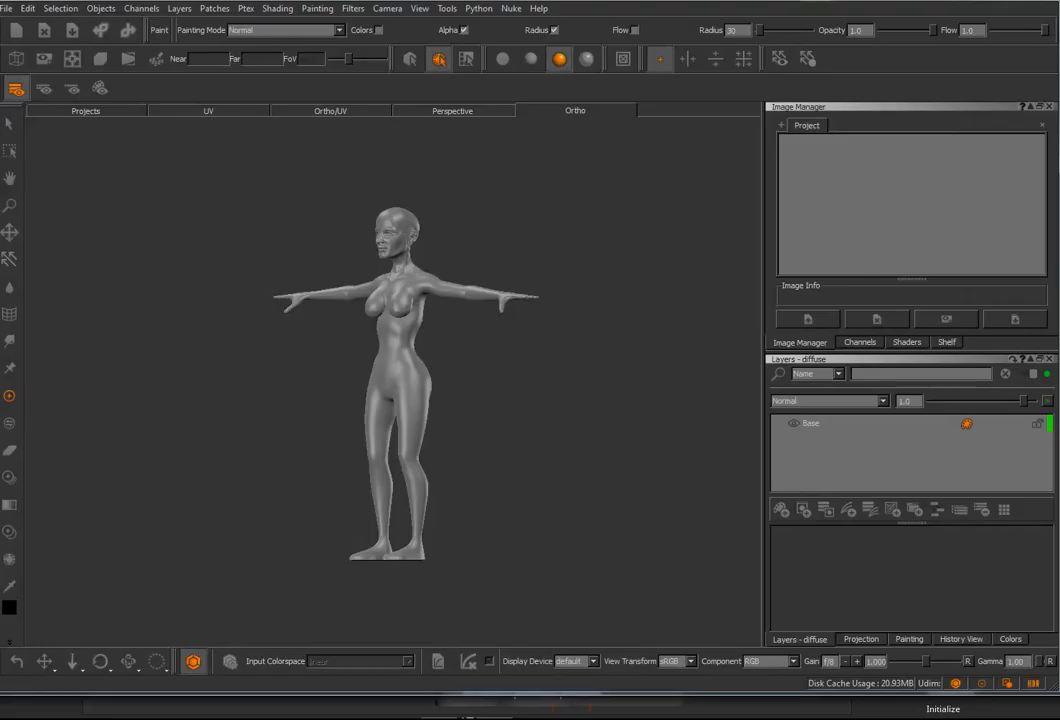
{"action": "left_click_drag", "start_coordinate": [561, 414], "coordinate": [599, 398], "text": "alt"}
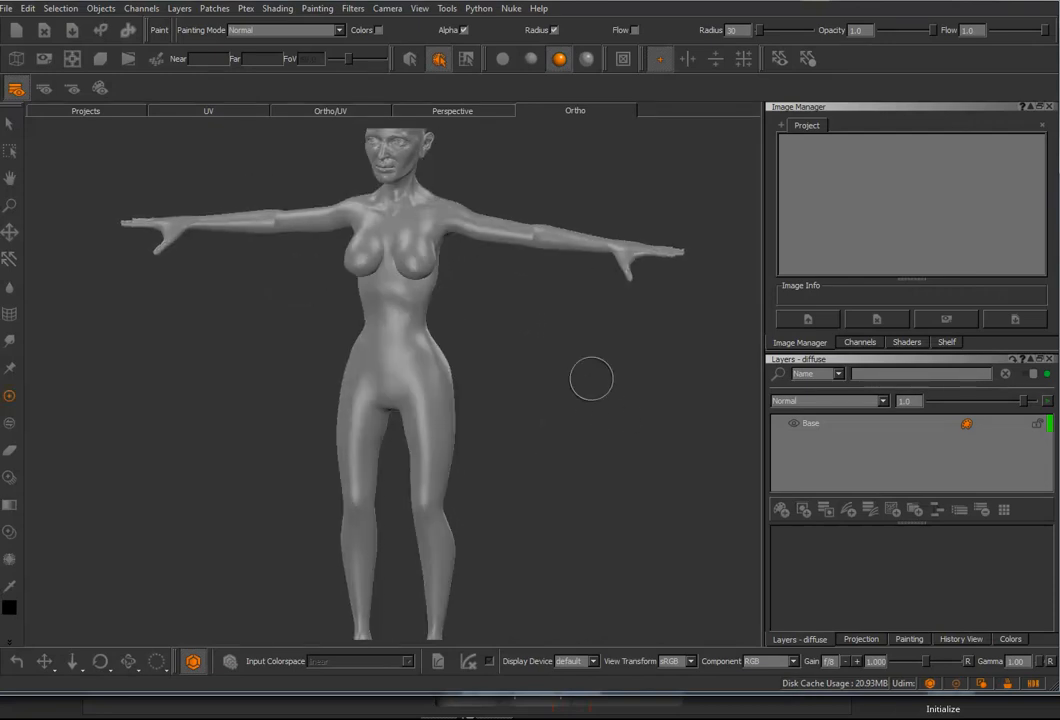
{"action": "right_click_drag", "start_coordinate": [599, 398], "coordinate": [566, 438], "text": "alt"}
{"action": "left_click_drag", "start_coordinate": [566, 438], "coordinate": [558, 443], "text": "alt"}
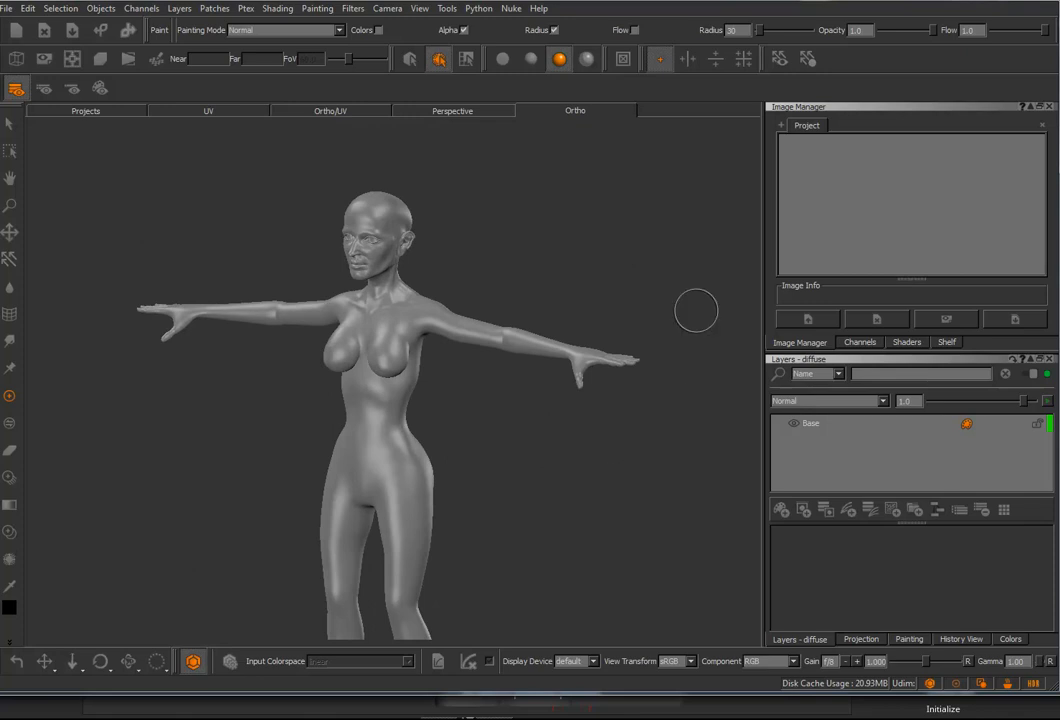
{"action": "left_click_drag", "start_coordinate": [685, 251], "coordinate": [672, 279], "text": "alt"}
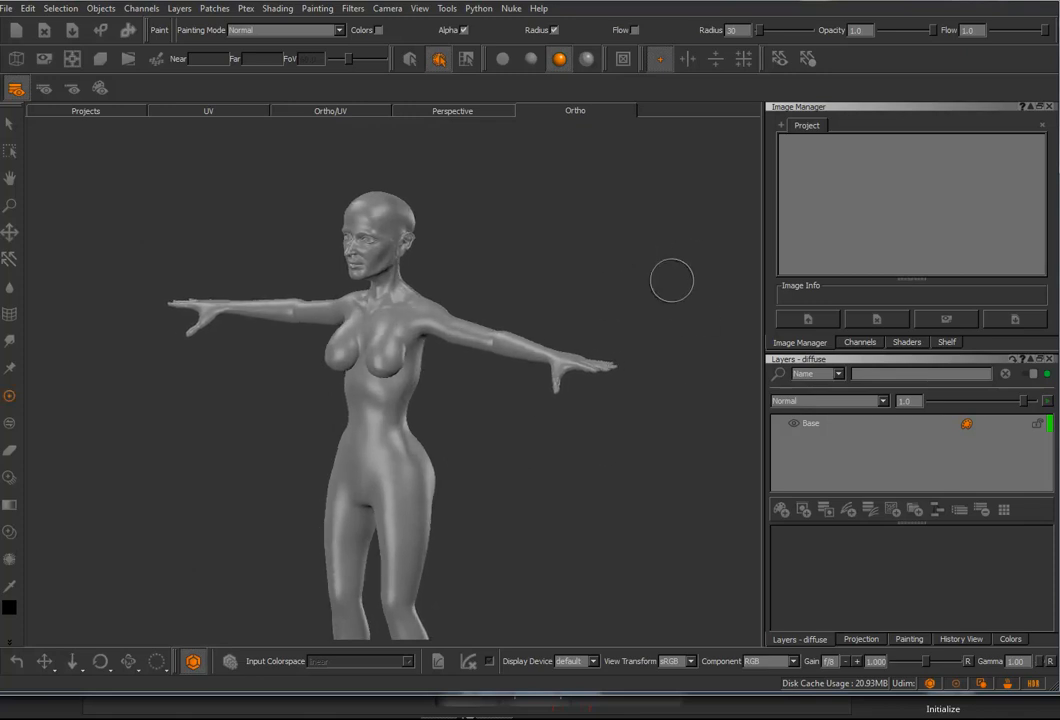
{"action": "right_click", "coordinate": [508, 93]}
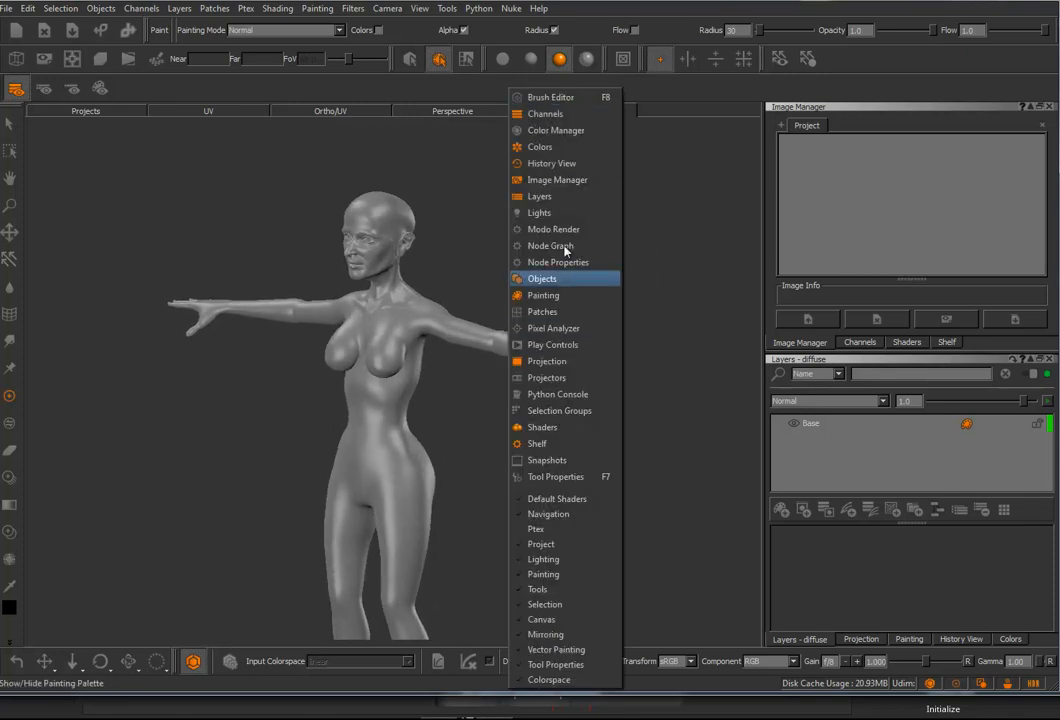
{"action": "key", "text": "Escape"}
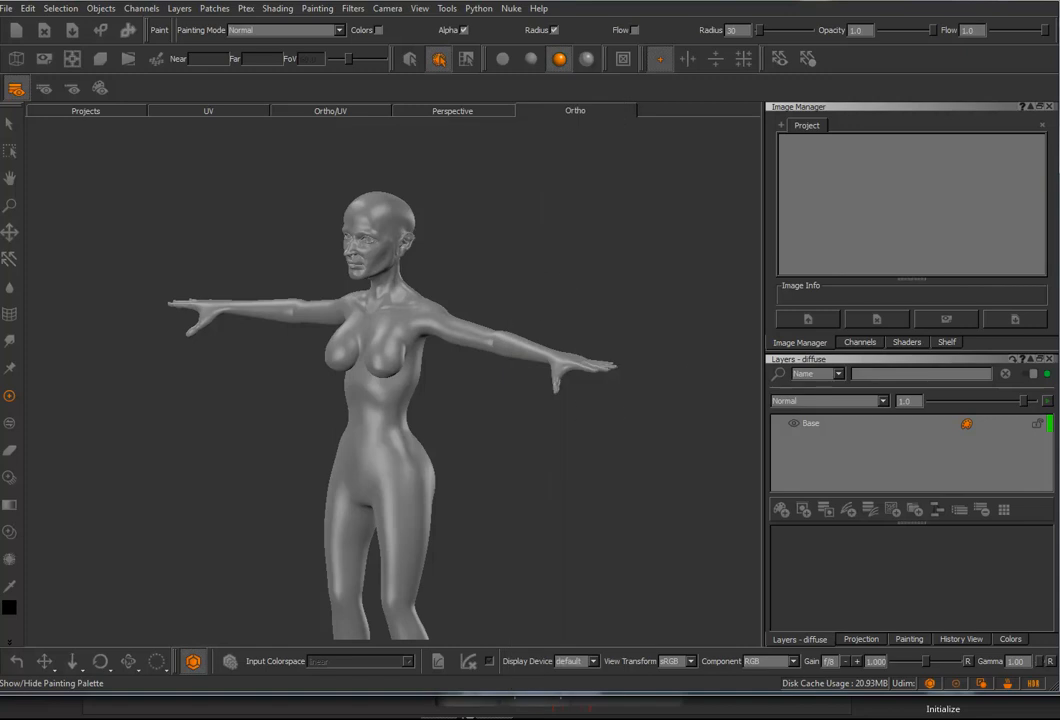
{"action": "left_click_drag", "start_coordinate": [542, 83], "coordinate": [535, 171]}
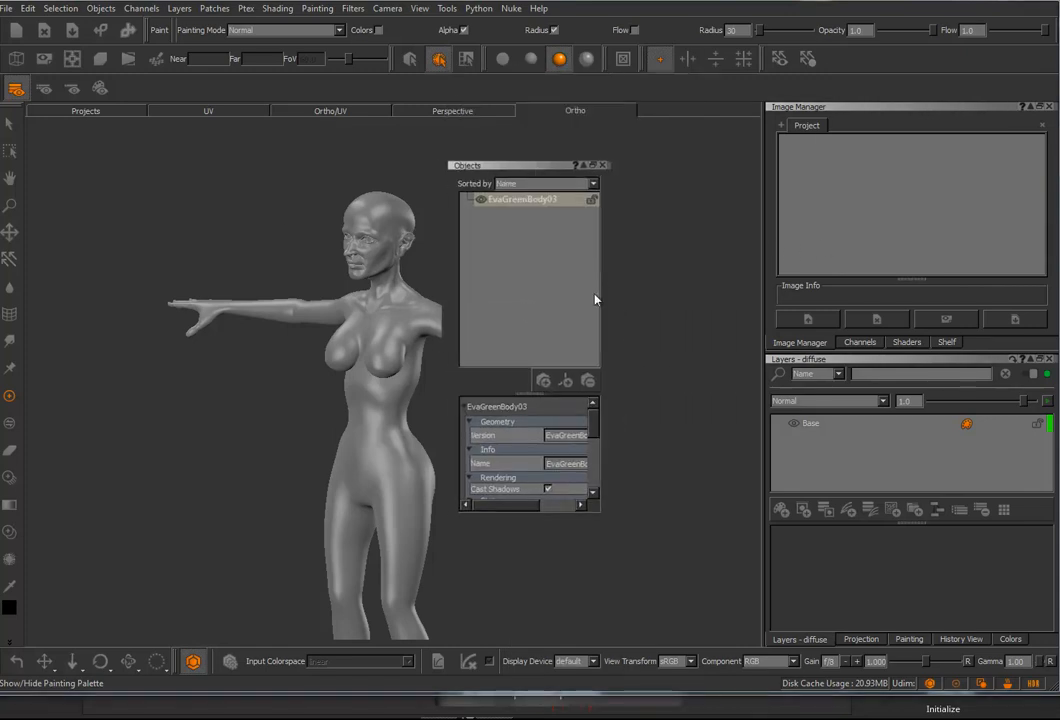
Step: Add the eyes2 OBJ mesh to the project as a second object and close the Objects palette
{"action": "right_click", "coordinate": [528, 223]}
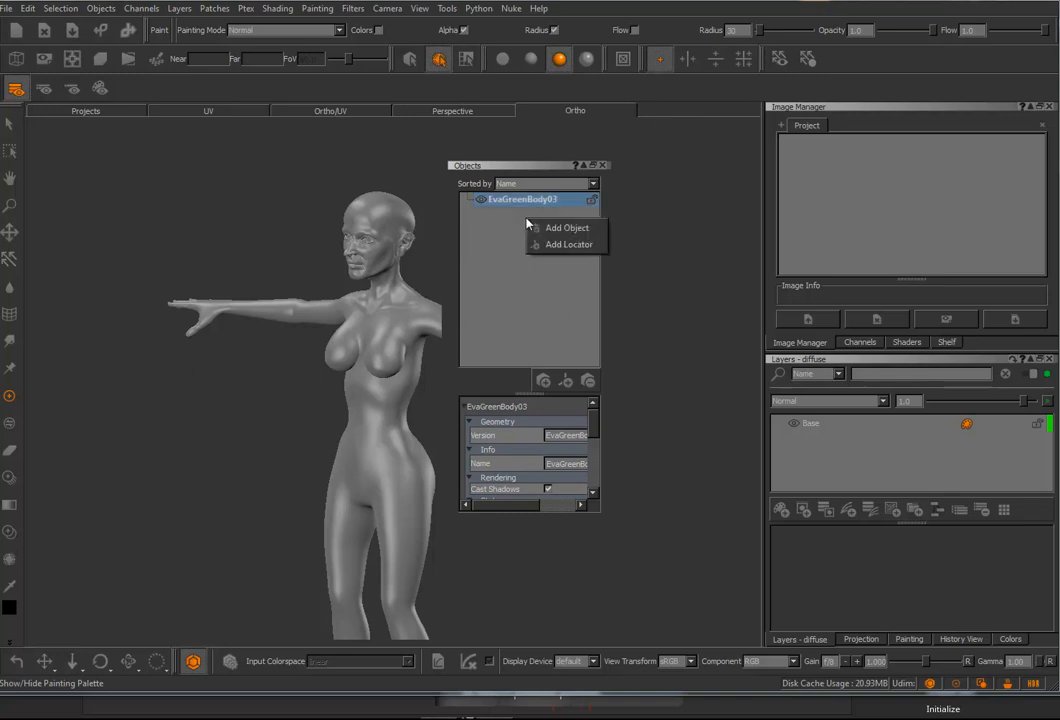
{"action": "left_click", "coordinate": [557, 356]}
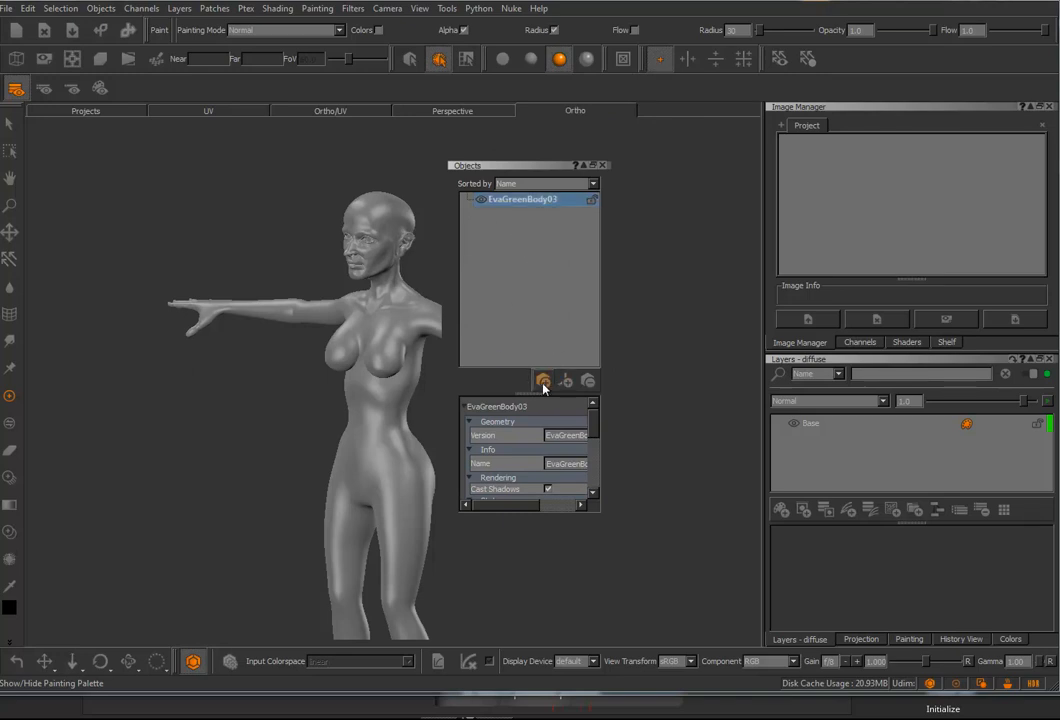
{"action": "left_click", "coordinate": [543, 383]}
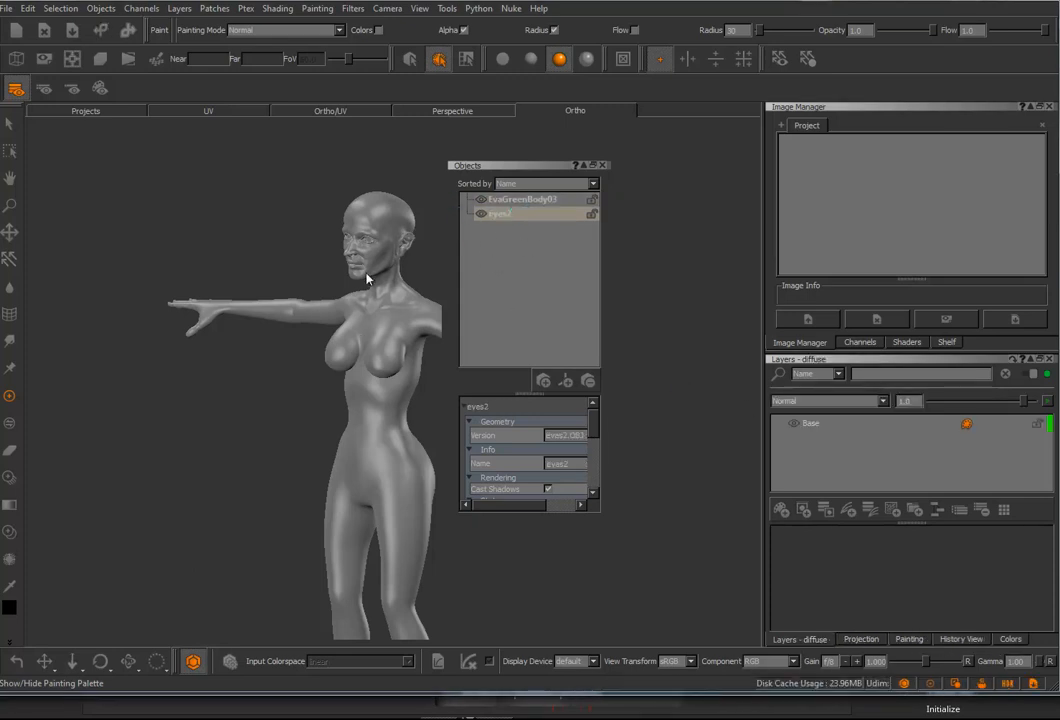
{"action": "left_click_drag", "start_coordinate": [438, 279], "coordinate": [561, 192], "text": "alt"}
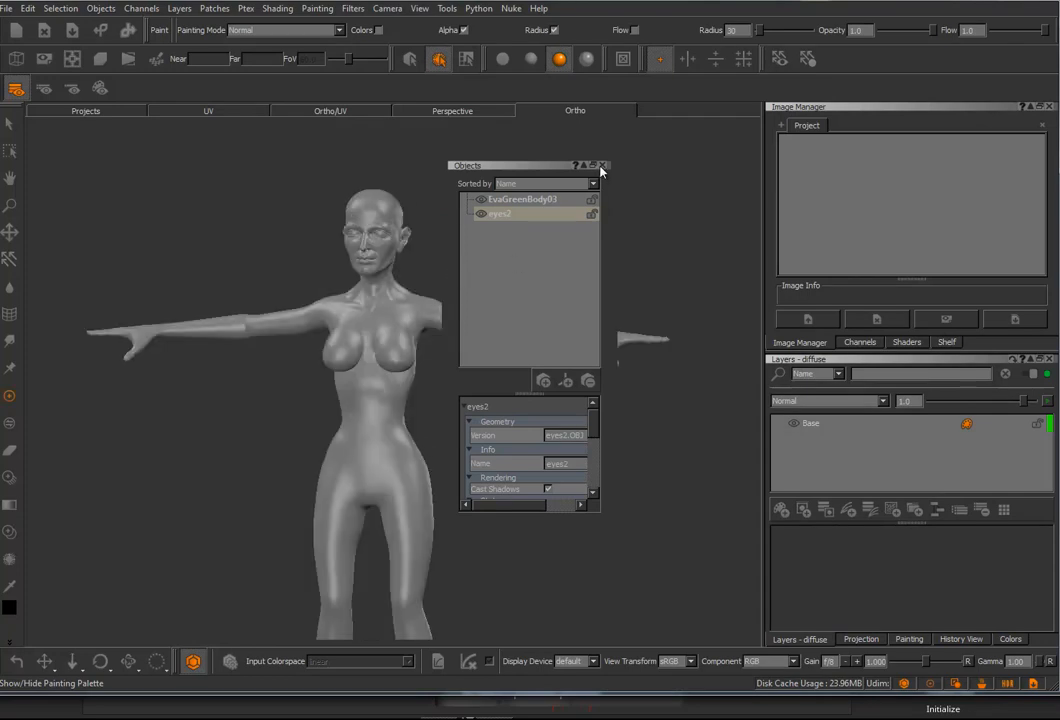
{"action": "left_click", "coordinate": [601, 166]}
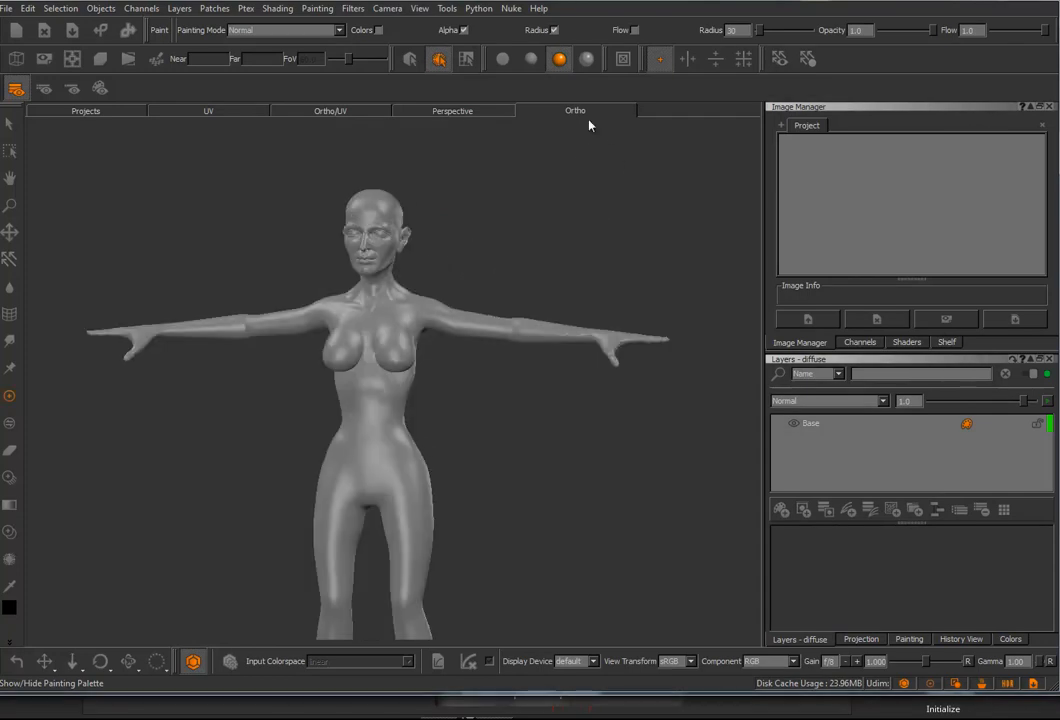
Step: Reopen the Objects palette, make EvaGreenBody03 the selected object and close the palette
{"action": "right_click", "coordinate": [628, 93]}
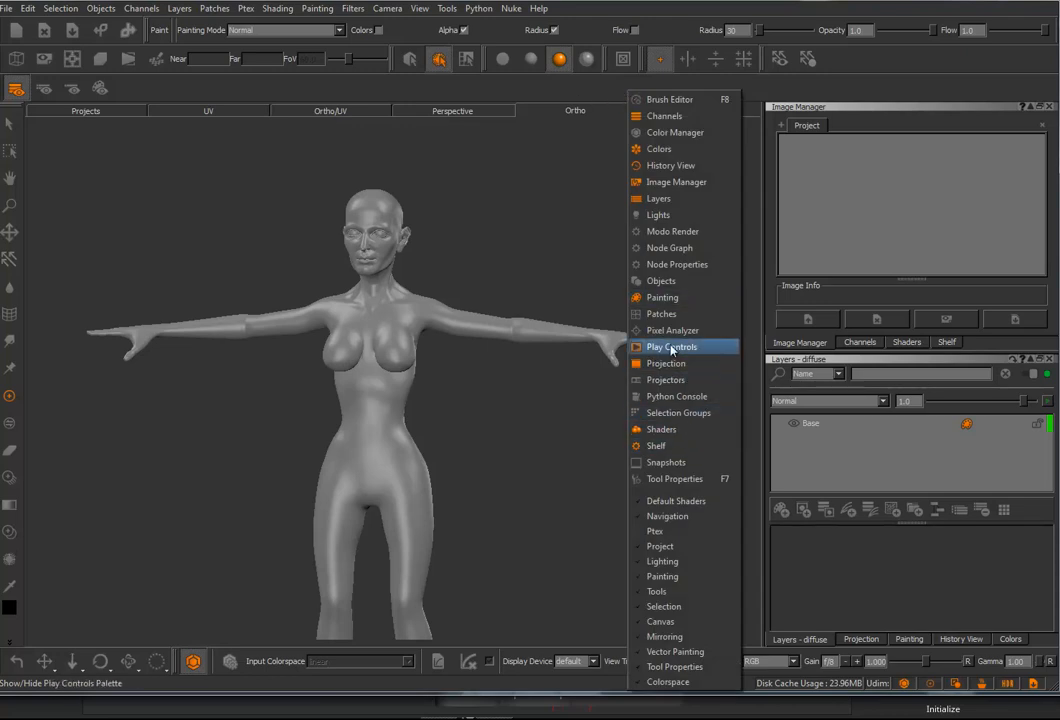
{"action": "left_click", "coordinate": [662, 284]}
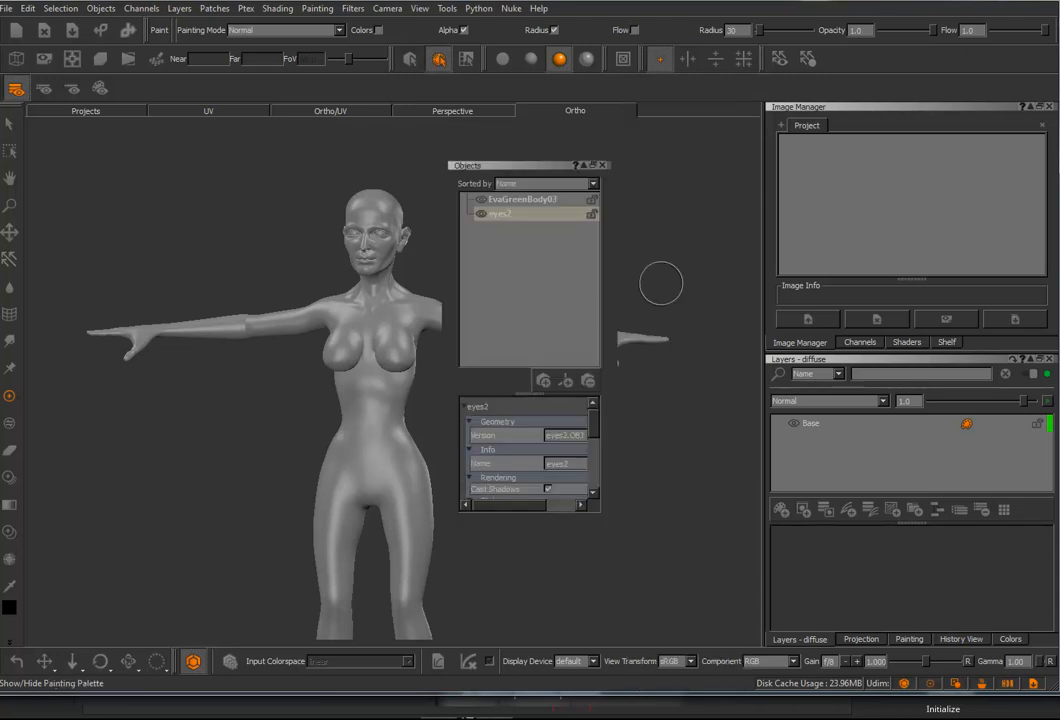
{"action": "left_click", "coordinate": [502, 199]}
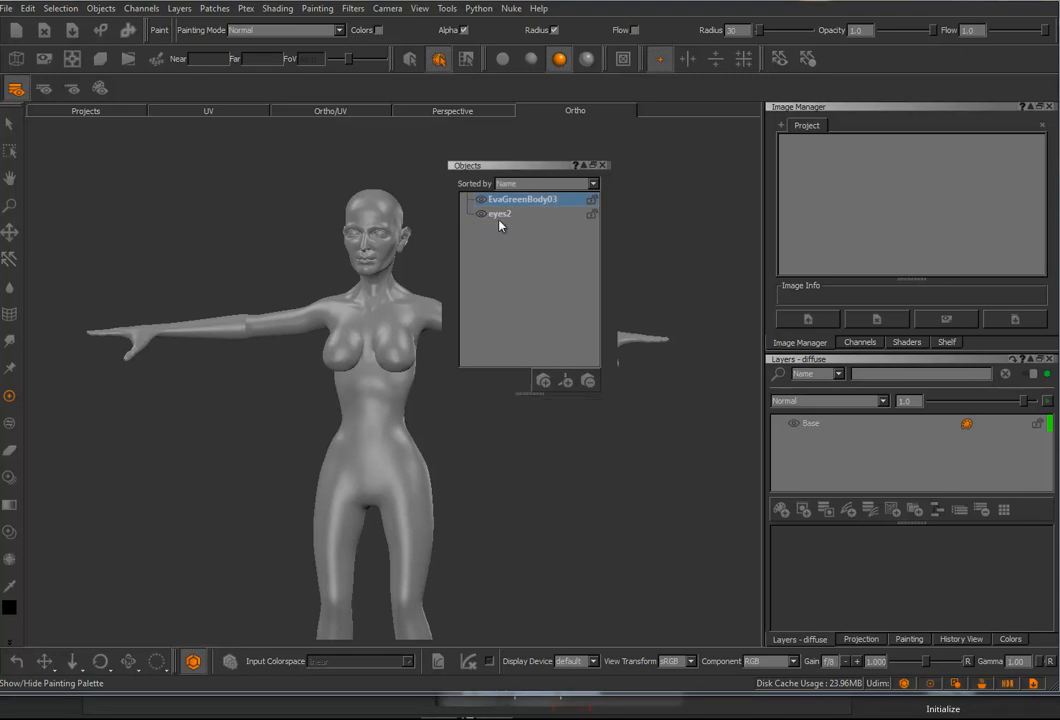
{"action": "left_click", "coordinate": [601, 165]}
Step: Select the body mesh in the Ortho view with the Select tool and switch to the Ortho/UV view
{"action": "left_click", "coordinate": [9, 122]}
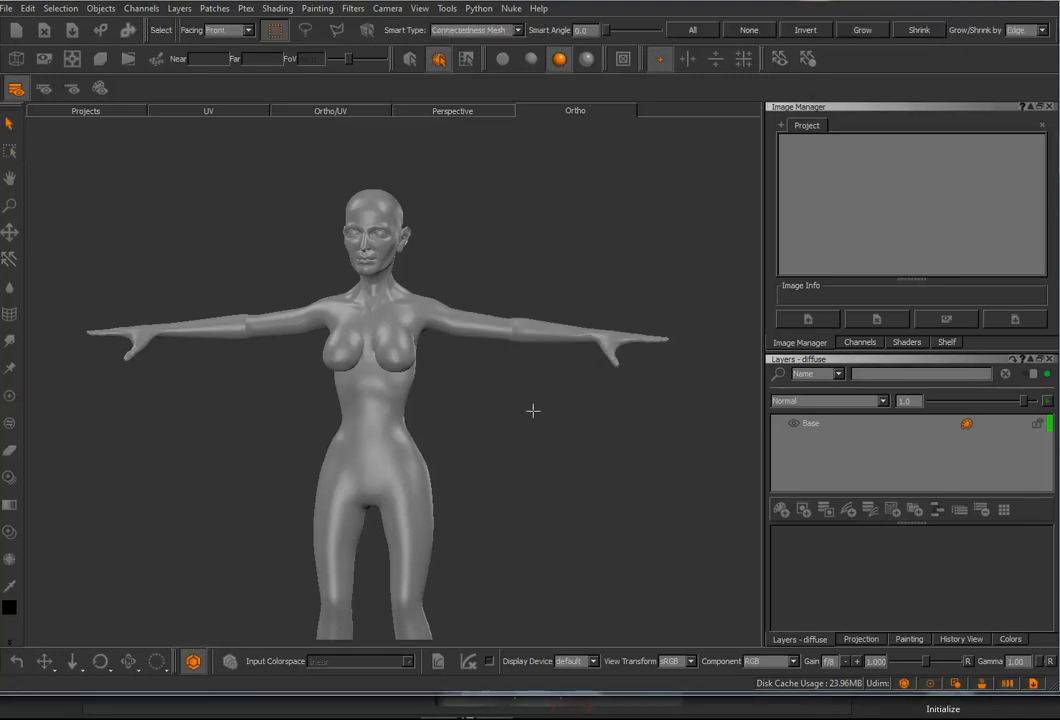
{"action": "left_click", "coordinate": [426, 317]}
{"action": "left_click_drag", "start_coordinate": [535, 439], "coordinate": [487, 447], "text": "alt"}
{"action": "mouse_move", "coordinate": [525, 440]}
{"action": "right_mouse_down", "text": "alt"}
{"action": "mouse_move", "coordinate": [552, 451]}
{"action": "mouse_move", "coordinate": [533, 427]}
{"action": "right_mouse_up", "text": "alt"}
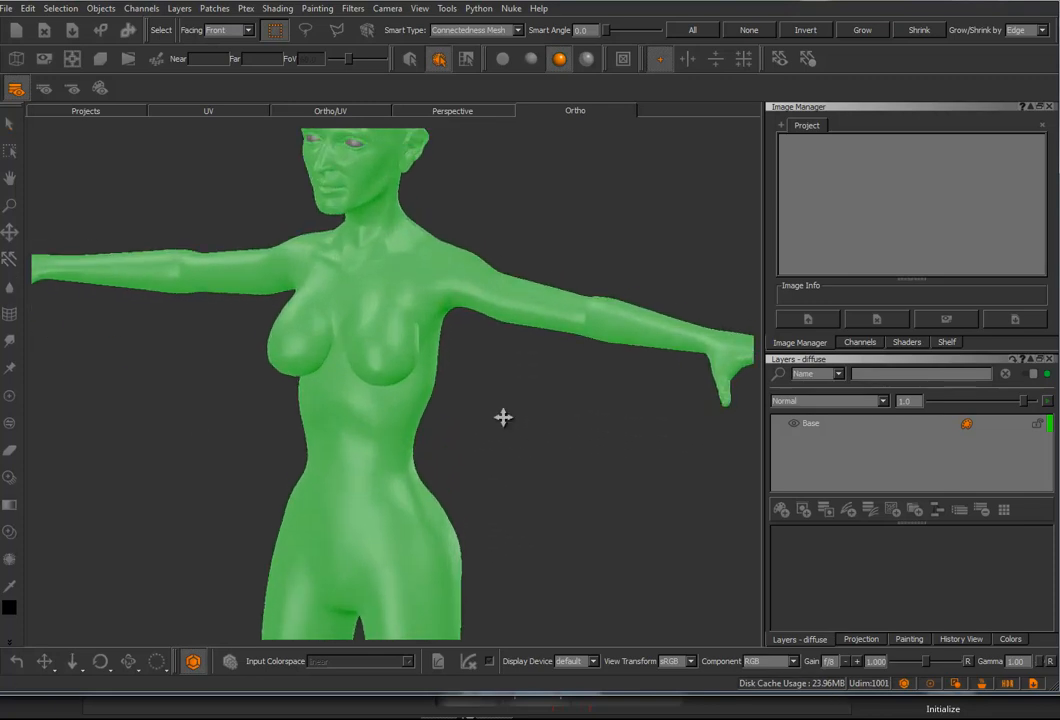
{"action": "middle_click_drag", "start_coordinate": [508, 330], "coordinate": [504, 457], "text": "alt"}
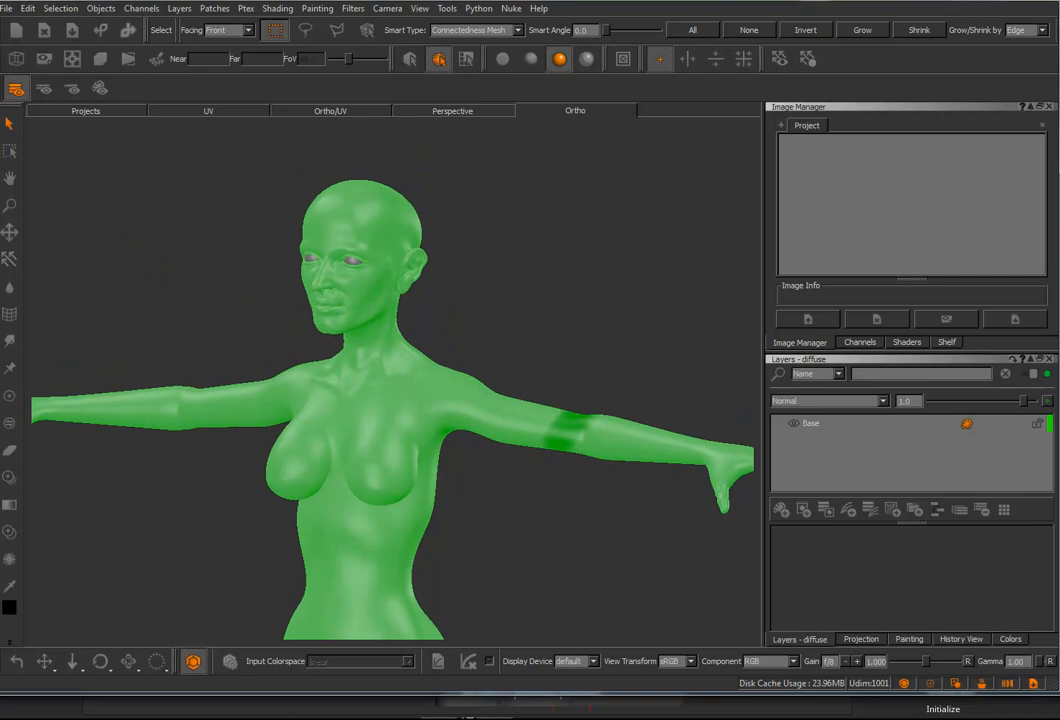
{"action": "left_click", "coordinate": [336, 110]}
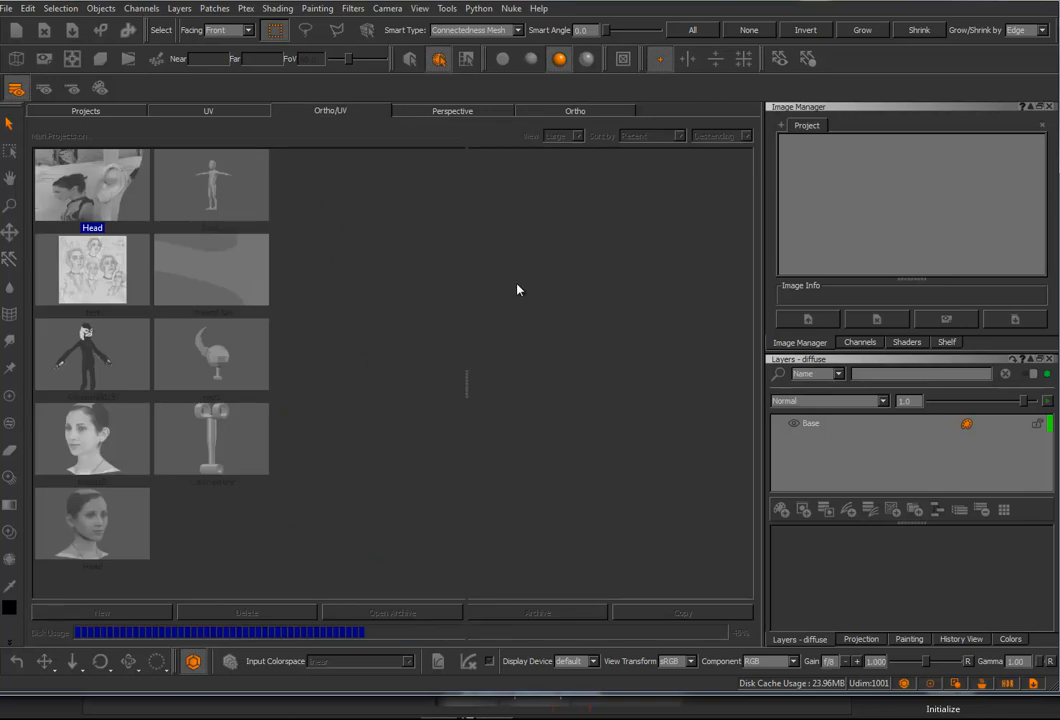
Step: Frame the body's UV layout in the Ortho/UV view and activate the Paint tool
{"action": "right_click_drag", "start_coordinate": [680, 262], "coordinate": [639, 260], "text": "alt"}
{"action": "middle_click_drag", "start_coordinate": [717, 258], "coordinate": [681, 242], "text": "alt"}
{"action": "middle_click_drag", "start_coordinate": [623, 281], "coordinate": [653, 312], "text": "alt"}
{"action": "right_click_drag", "start_coordinate": [653, 312], "coordinate": [698, 313], "text": "alt"}
{"action": "middle_click_drag", "start_coordinate": [662, 313], "coordinate": [680, 316], "text": "alt"}
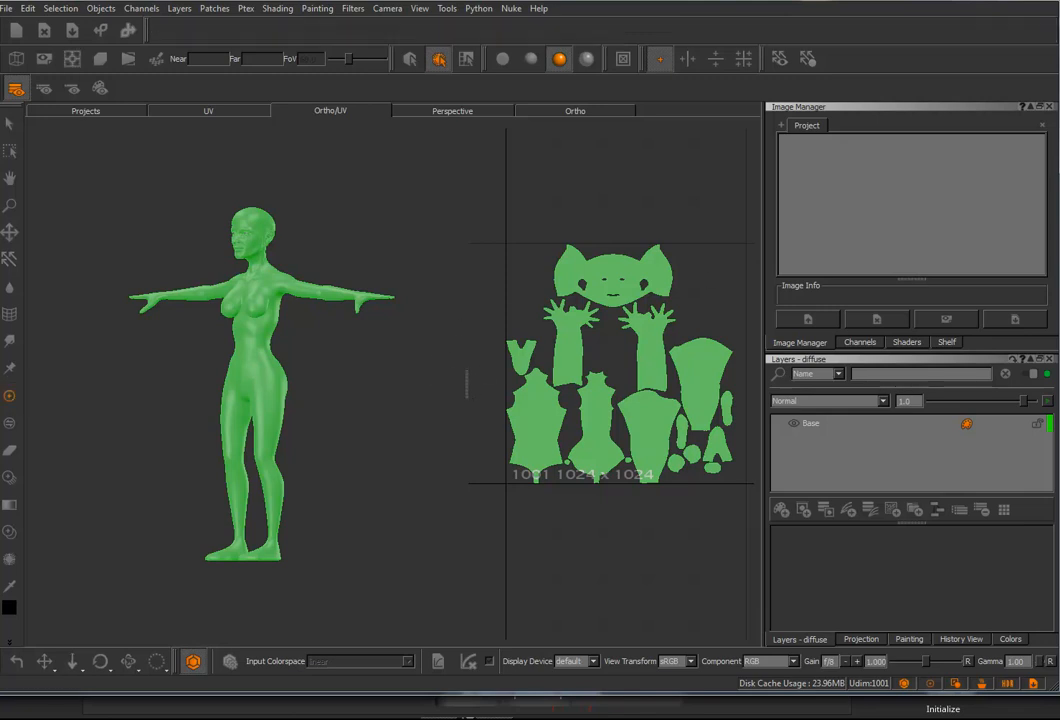
{"action": "left_click", "coordinate": [11, 397]}
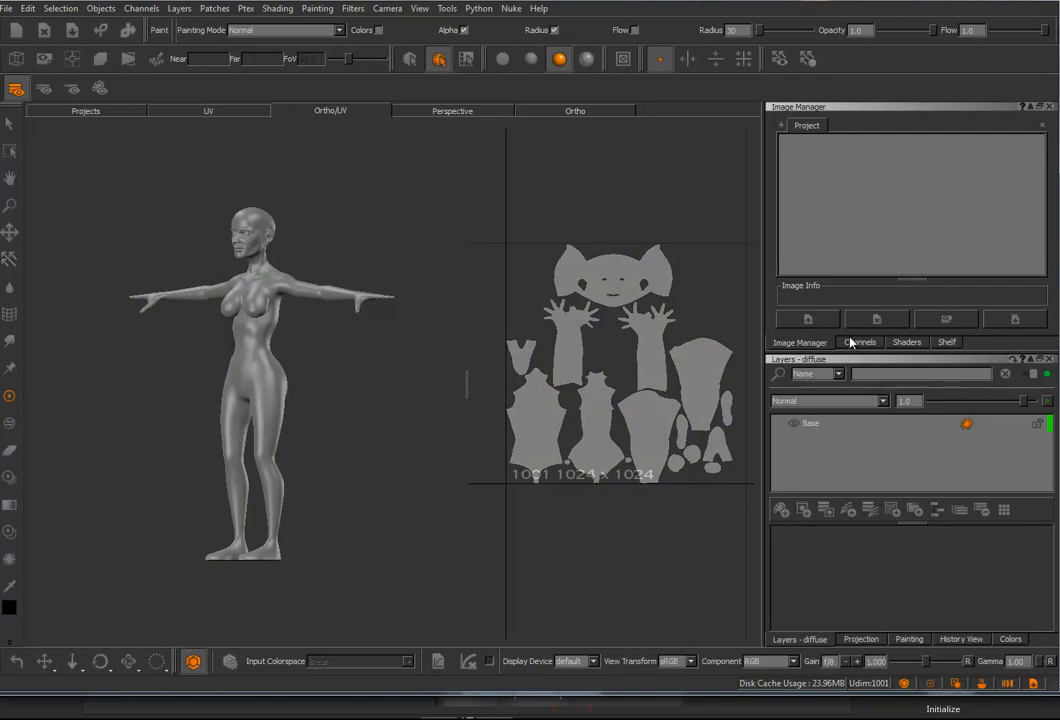
Step: Add an AiStandard shader to the project and inspect the shading on the upper body
{"action": "left_click", "coordinate": [906, 342]}
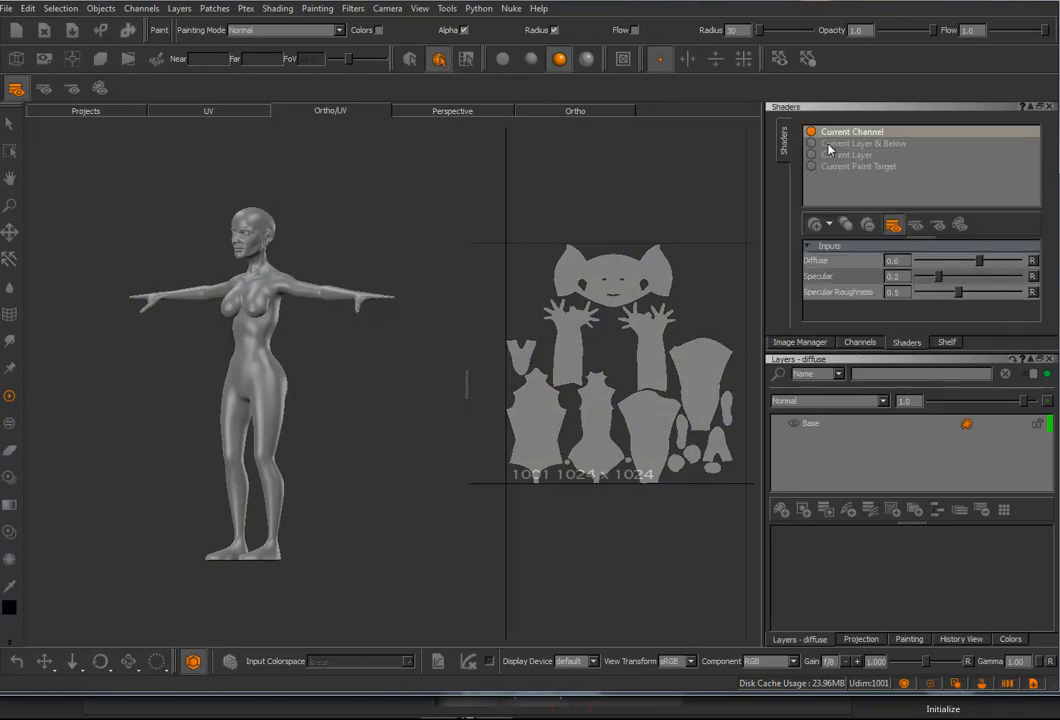
{"action": "left_click", "coordinate": [823, 227]}
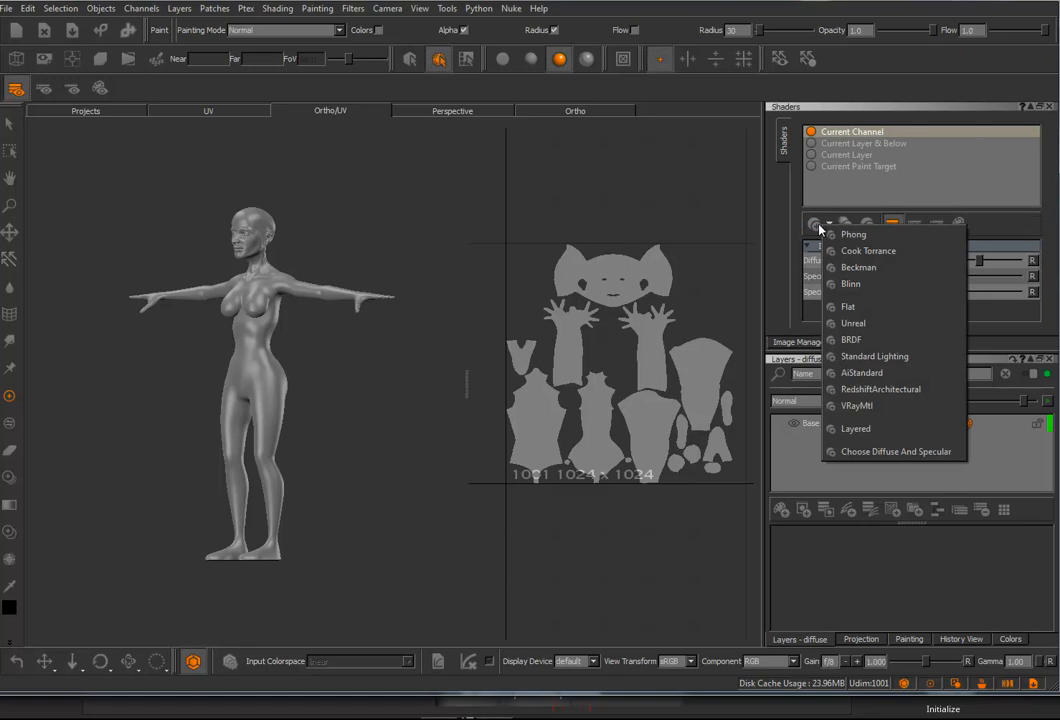
{"action": "left_click", "coordinate": [860, 375]}
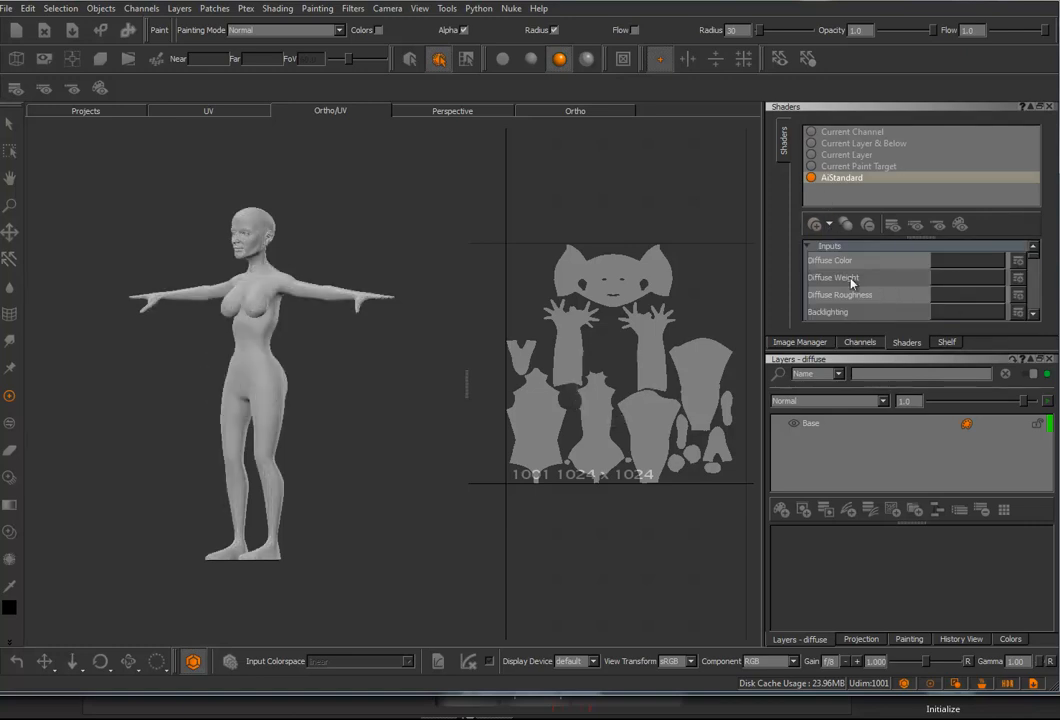
{"action": "left_click_drag", "start_coordinate": [290, 318], "coordinate": [334, 386], "text": "alt"}
{"action": "right_click_drag", "start_coordinate": [334, 386], "coordinate": [350, 302], "text": "alt"}
{"action": "left_click_drag", "start_coordinate": [350, 302], "coordinate": [340, 335], "text": "alt"}
Step: Create a mid-gray 4096 x 4096, 8bit (Byte) quick channel and delete the original diffuse channel
{"action": "left_click", "coordinate": [861, 343]}
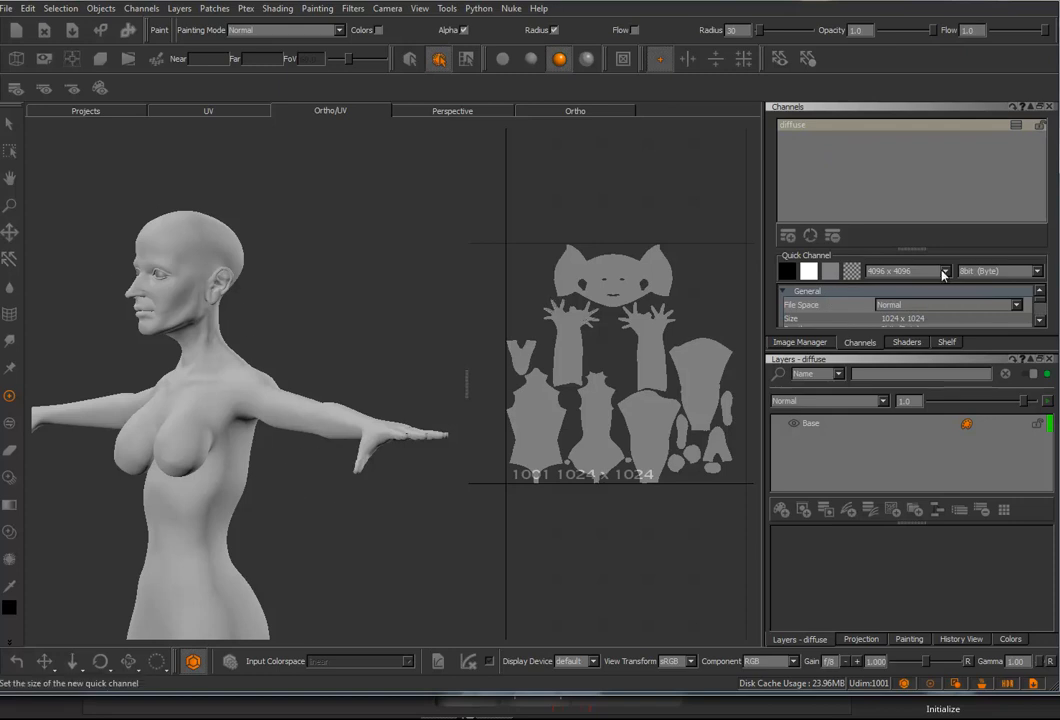
{"action": "left_click", "coordinate": [830, 271]}
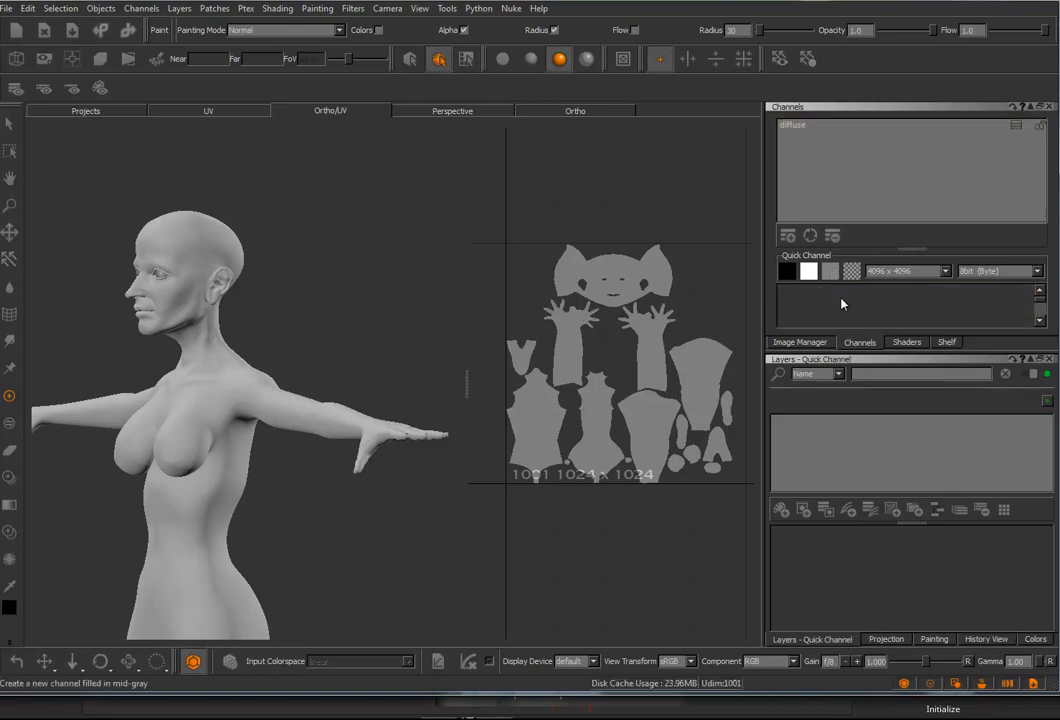
{"action": "left_click", "coordinate": [795, 126]}
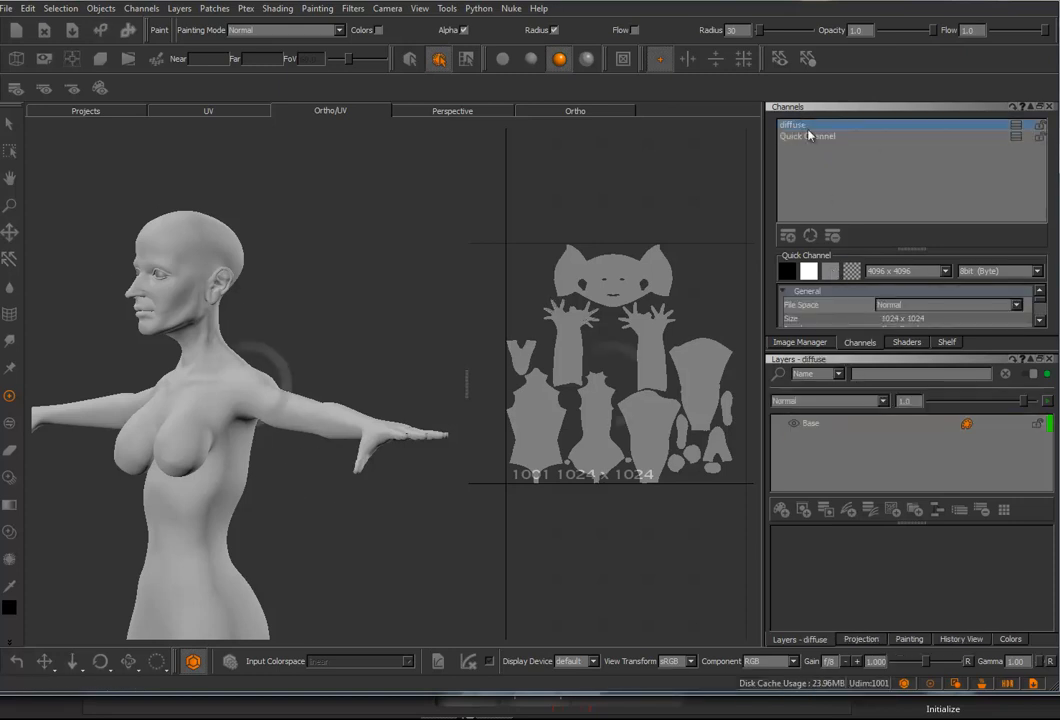
{"action": "key", "text": "Delete"}
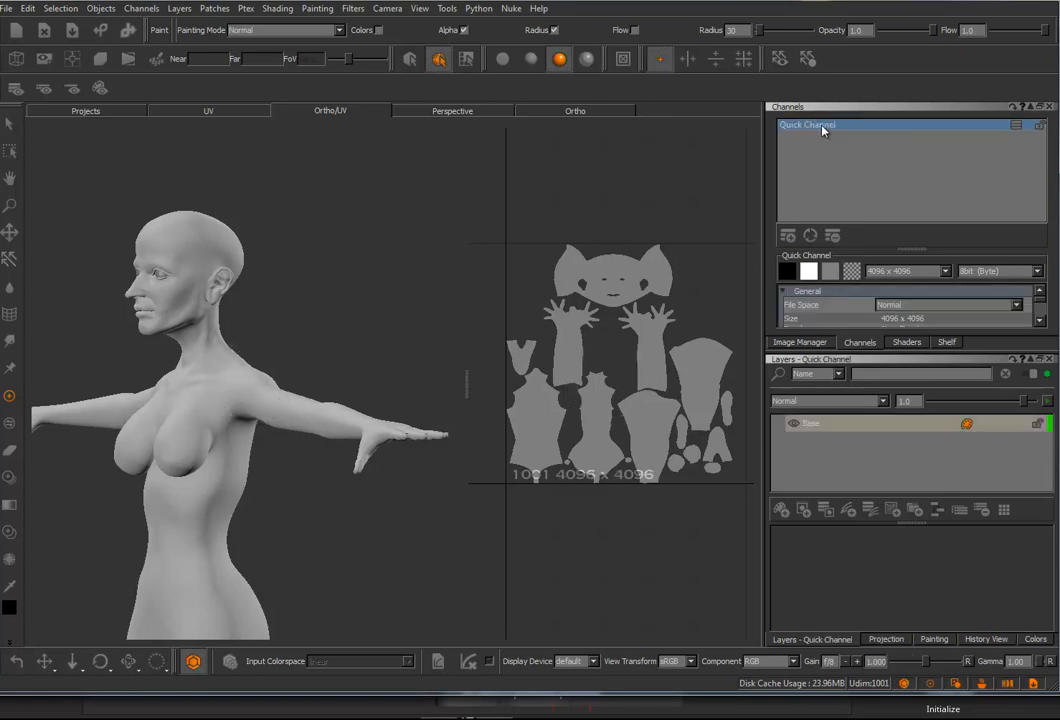
Step: Rename the new quick channel as Diff
{"action": "double_click", "coordinate": [822, 130]}
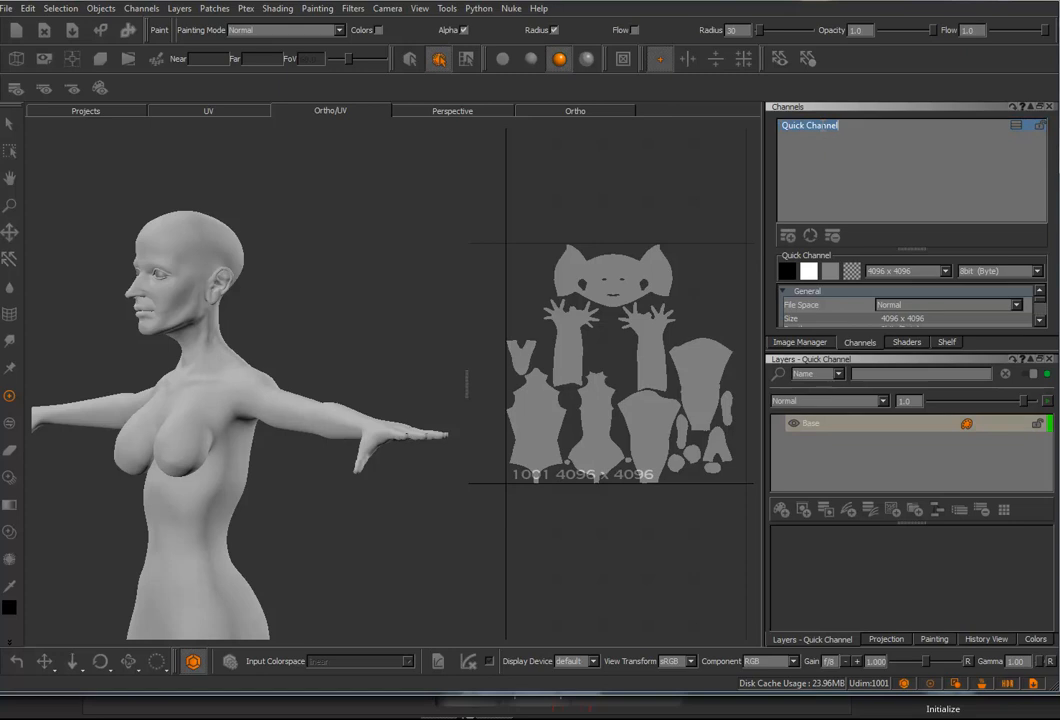
{"action": "type", "text": "diff"}
{"action": "key", "text": "Return"}
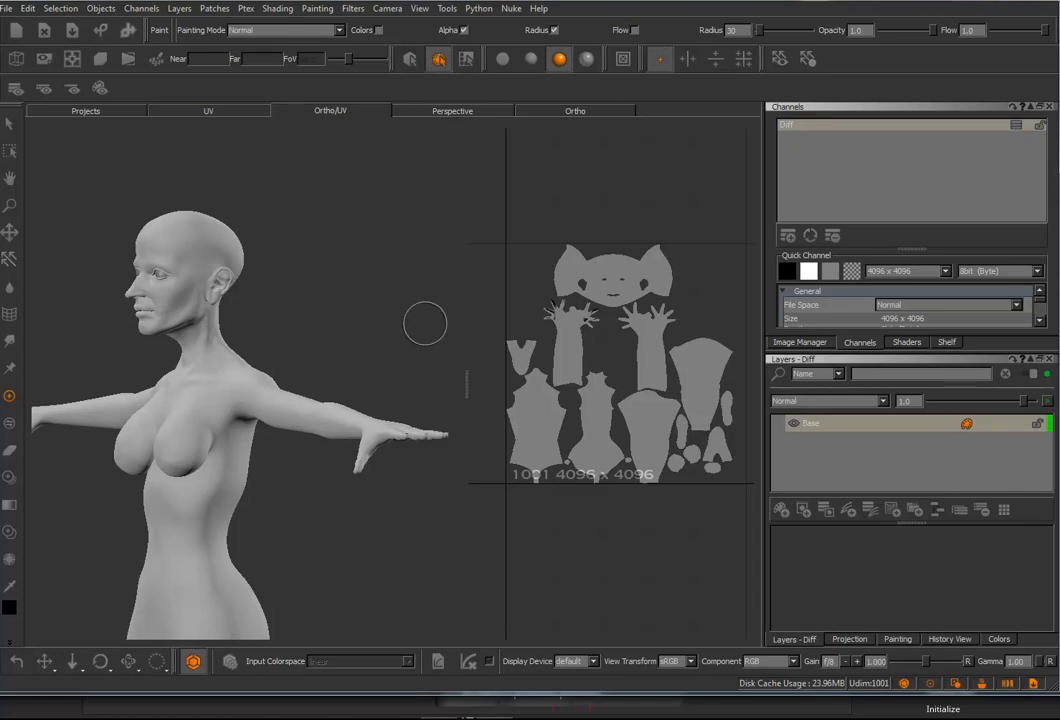
Step: Examine the head from the side by setting the Ortho/UV view to the left-facing profile
{"action": "mouse_move", "coordinate": [341, 383]}
{"action": "left_mouse_down", "text": "alt"}
{"action": "mouse_move", "coordinate": [286, 393]}
{"action": "mouse_move", "coordinate": [355, 398]}
{"action": "mouse_move", "coordinate": [357, 419]}
{"action": "mouse_move", "coordinate": [370, 408]}
{"action": "left_mouse_up", "text": "alt"}
{"action": "scroll", "coordinate": [308, 360], "scroll_direction": "up", "scroll_amount": 5}
{"action": "scroll", "coordinate": [345, 352], "scroll_direction": "up", "scroll_amount": 2}
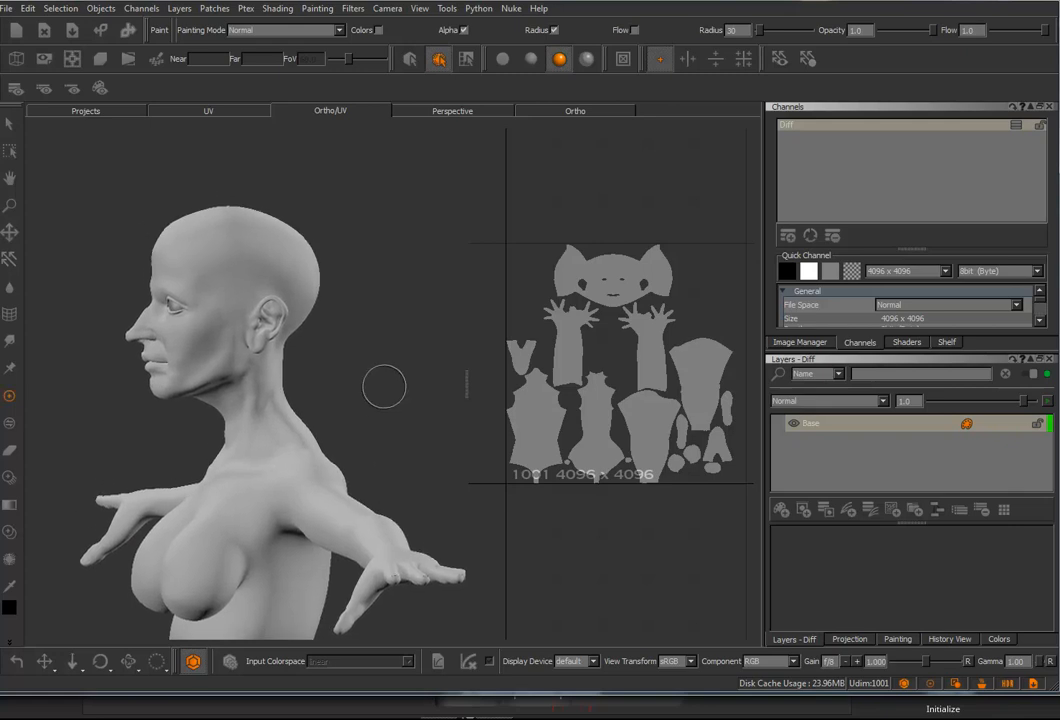
{"action": "key", "text": "F3"}
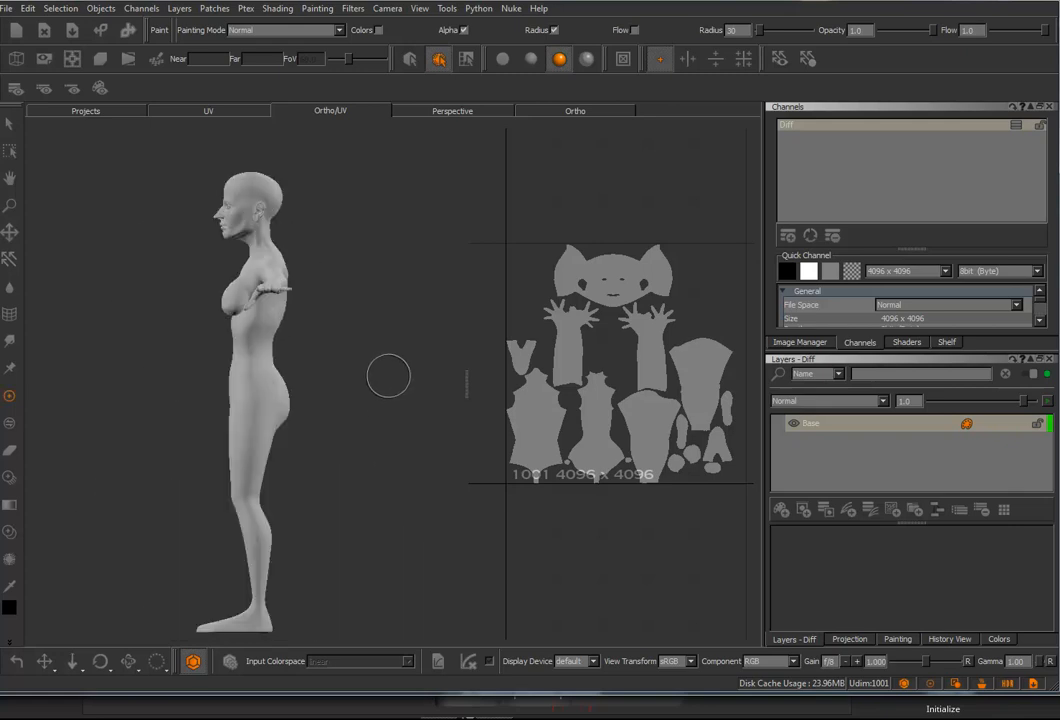
{"action": "right_click_drag", "start_coordinate": [336, 363], "coordinate": [383, 364], "text": "alt"}
{"action": "middle_click_drag", "start_coordinate": [317, 462], "coordinate": [312, 486], "text": "alt"}
{"action": "right_click_drag", "start_coordinate": [274, 366], "coordinate": [337, 371], "text": "alt"}
{"action": "middle_click_drag", "start_coordinate": [253, 362], "coordinate": [370, 420], "text": "alt"}
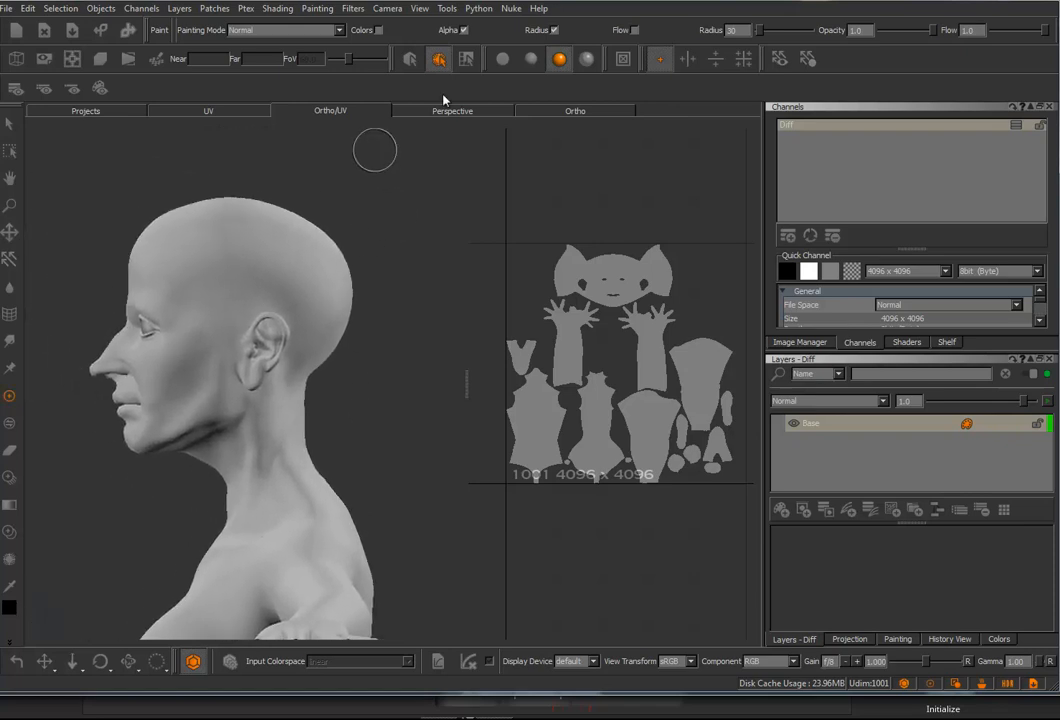
Step: Look at the figure in the Ortho view with a preset camera angle and return to the Ortho/UV view
{"action": "left_click", "coordinate": [585, 112]}
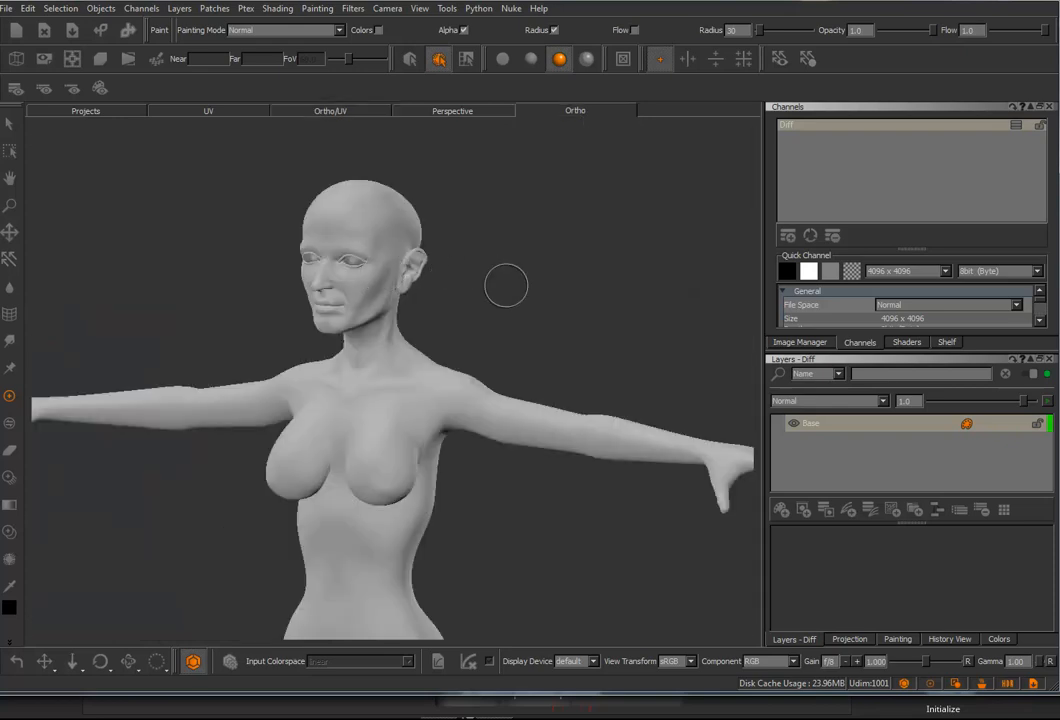
{"action": "key", "text": "F2"}
{"action": "middle_click_drag", "start_coordinate": [503, 261], "coordinate": [530, 405], "text": "alt"}
{"action": "right_click_drag", "start_coordinate": [515, 389], "coordinate": [712, 386], "text": "alt"}
{"action": "left_click", "coordinate": [321, 112]}
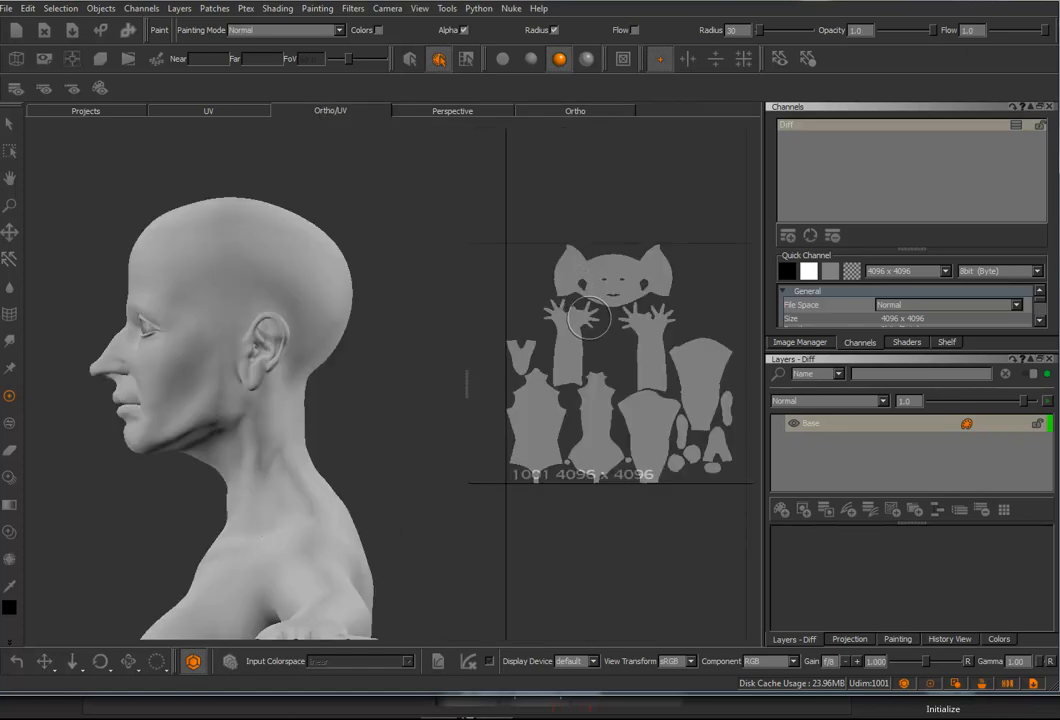
{"action": "right_click_drag", "start_coordinate": [590, 317], "coordinate": [594, 317], "text": "alt"}
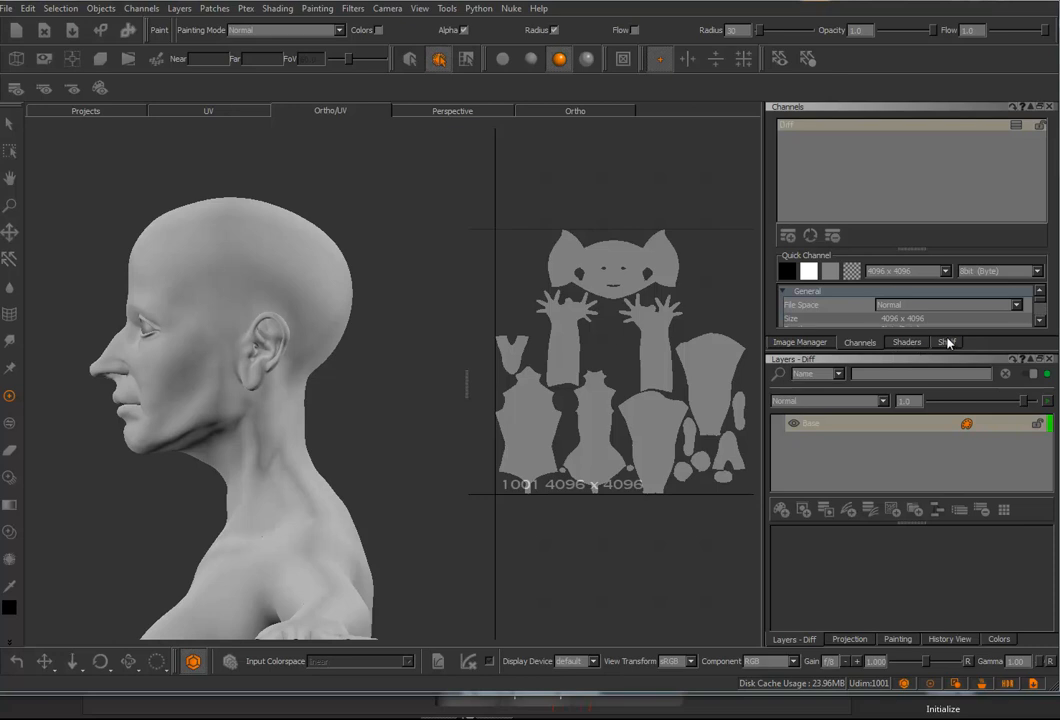
Step: Add the head reference photos to the project's images and select the profile photo IMG_0312.jpg
{"action": "left_click", "coordinate": [804, 342]}
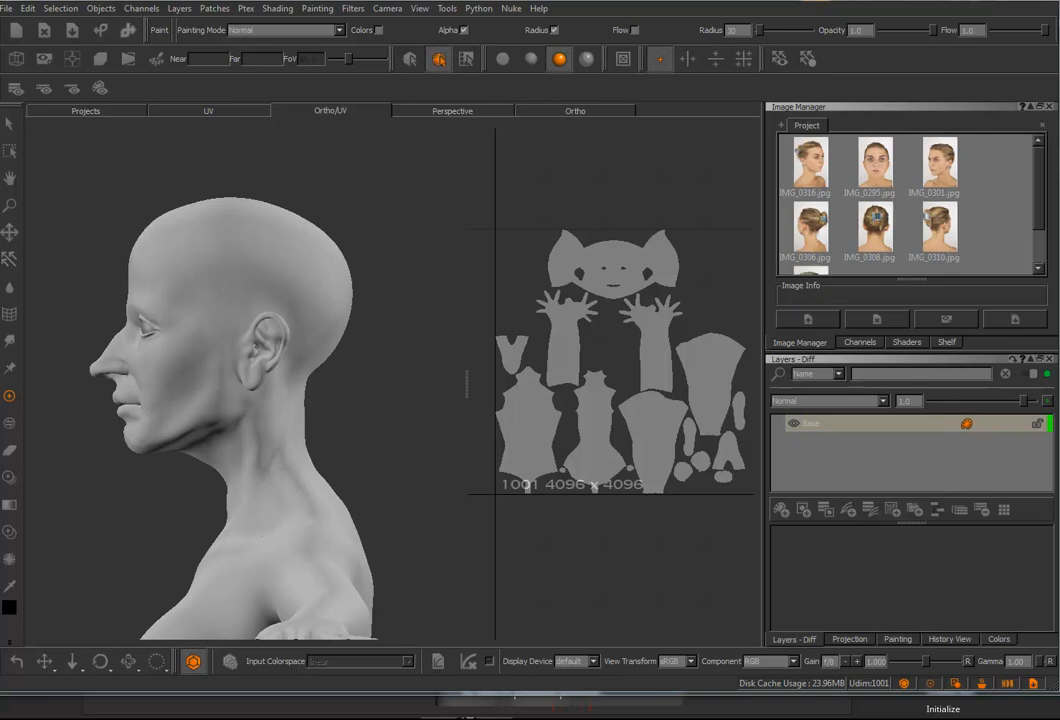
{"action": "scroll", "coordinate": [1035, 239], "scroll_direction": "down", "scroll_amount": 1}
{"action": "scroll", "coordinate": [1046, 210], "scroll_direction": "up", "scroll_amount": 1}
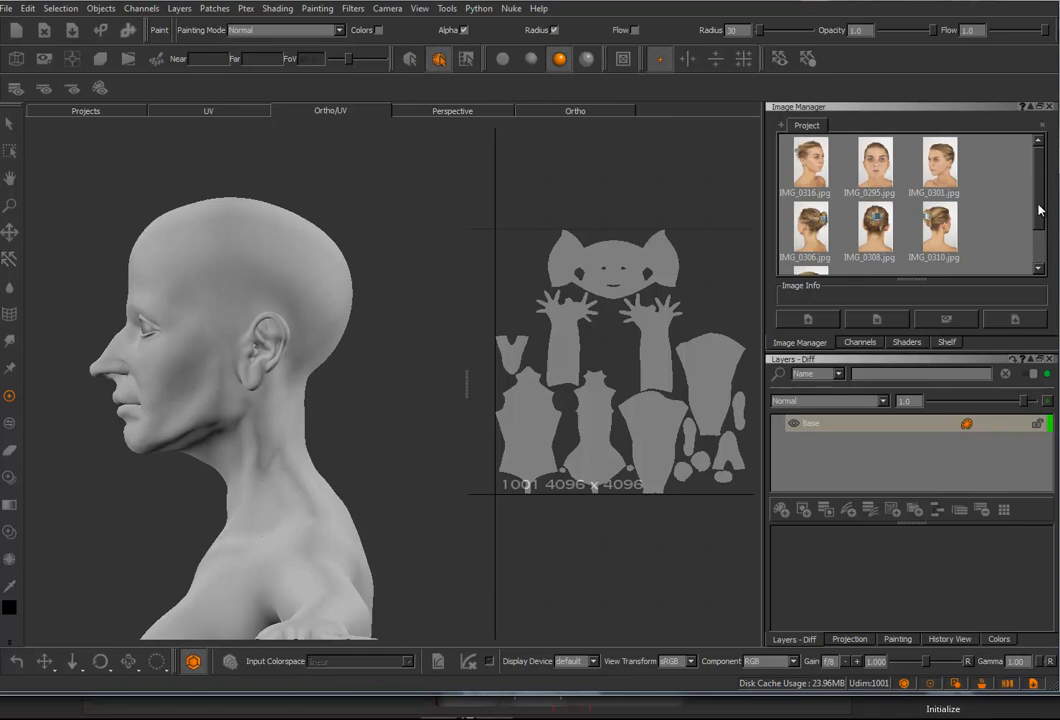
{"action": "scroll", "coordinate": [1036, 208], "scroll_direction": "down", "scroll_amount": 1}
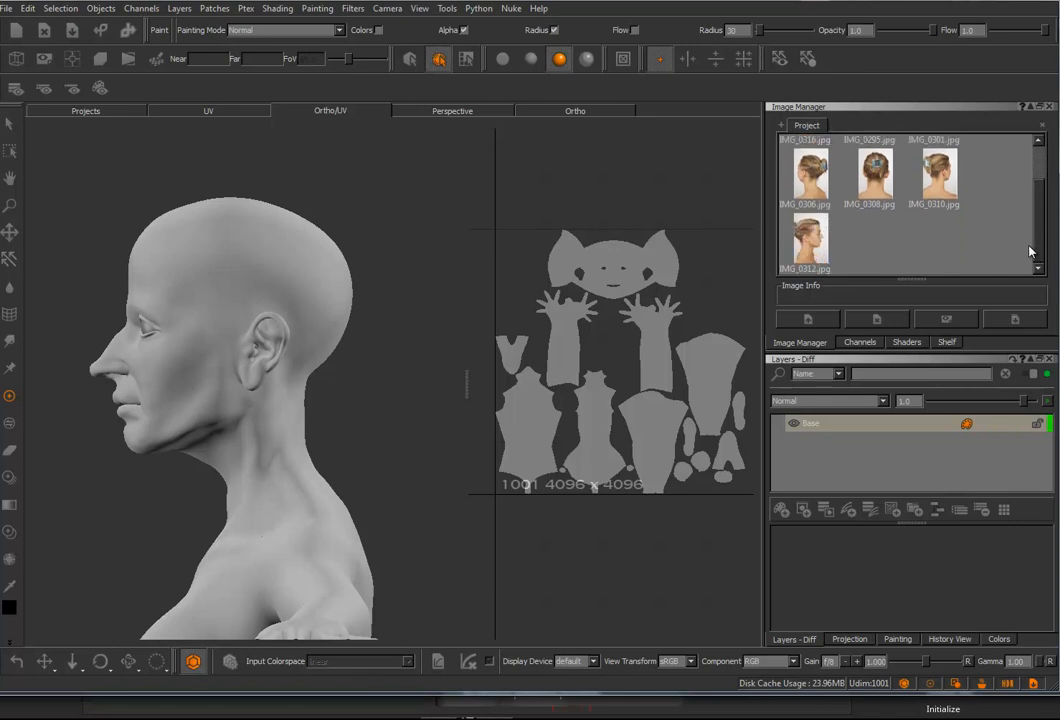
{"action": "left_click", "coordinate": [815, 240]}
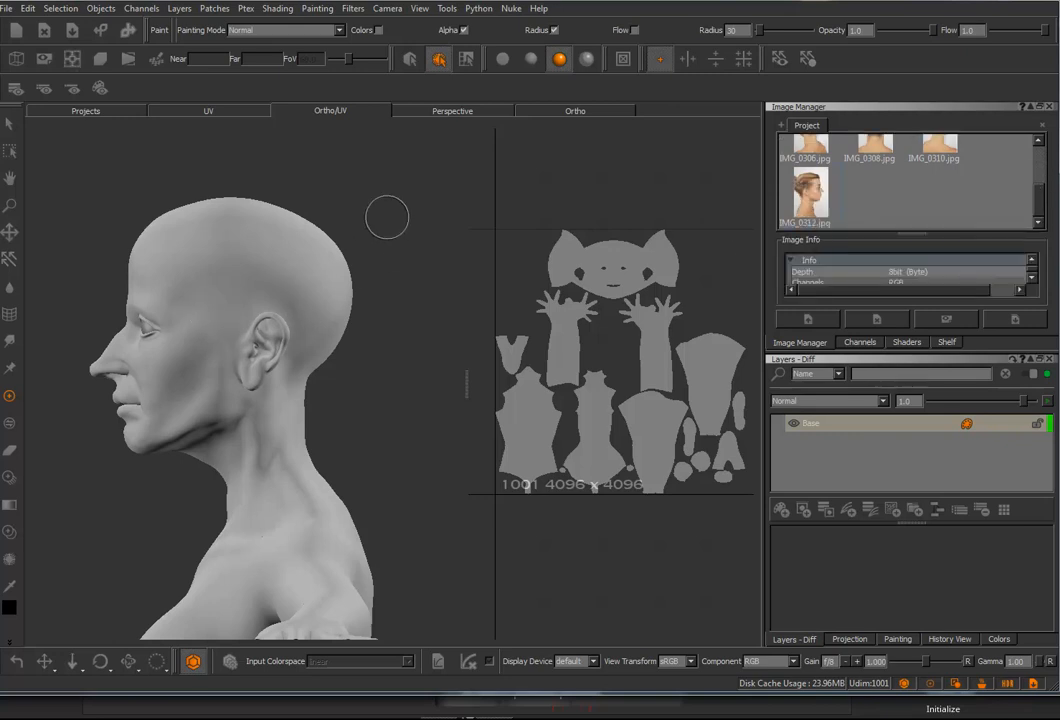
Step: Set the Ortho/UV view to the opposite, right-facing side profile and frame the head closely
{"action": "scroll", "coordinate": [387, 219], "scroll_direction": "down", "scroll_amount": 5}
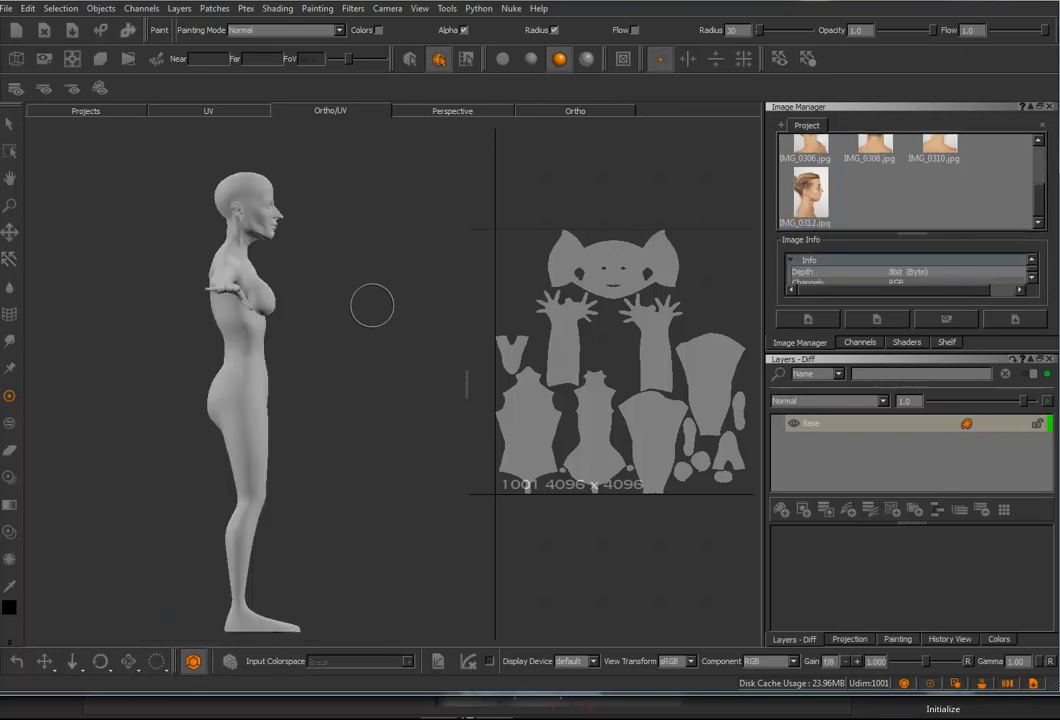
{"action": "scroll", "coordinate": [398, 310], "scroll_direction": "up", "scroll_amount": 4}
{"action": "middle_click_drag", "start_coordinate": [363, 260], "coordinate": [334, 416]}
{"action": "scroll", "coordinate": [315, 407], "scroll_direction": "up", "scroll_amount": 6}
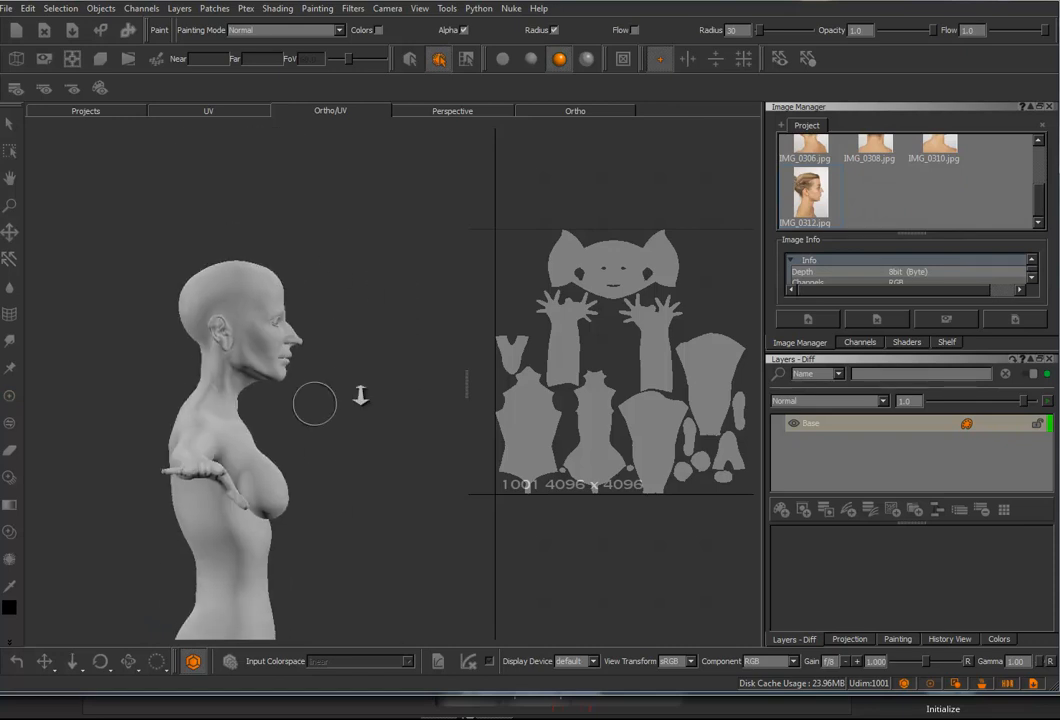
{"action": "middle_click_drag", "start_coordinate": [374, 314], "coordinate": [353, 465], "text": "alt"}
{"action": "right_click_drag", "start_coordinate": [391, 429], "coordinate": [333, 420], "text": "alt"}
{"action": "mouse_move", "coordinate": [333, 420]}
{"action": "middle_mouse_down", "text": "alt"}
{"action": "mouse_move", "coordinate": [329, 412]}
{"action": "mouse_move", "coordinate": [343, 418]}
{"action": "middle_mouse_up", "text": "alt"}
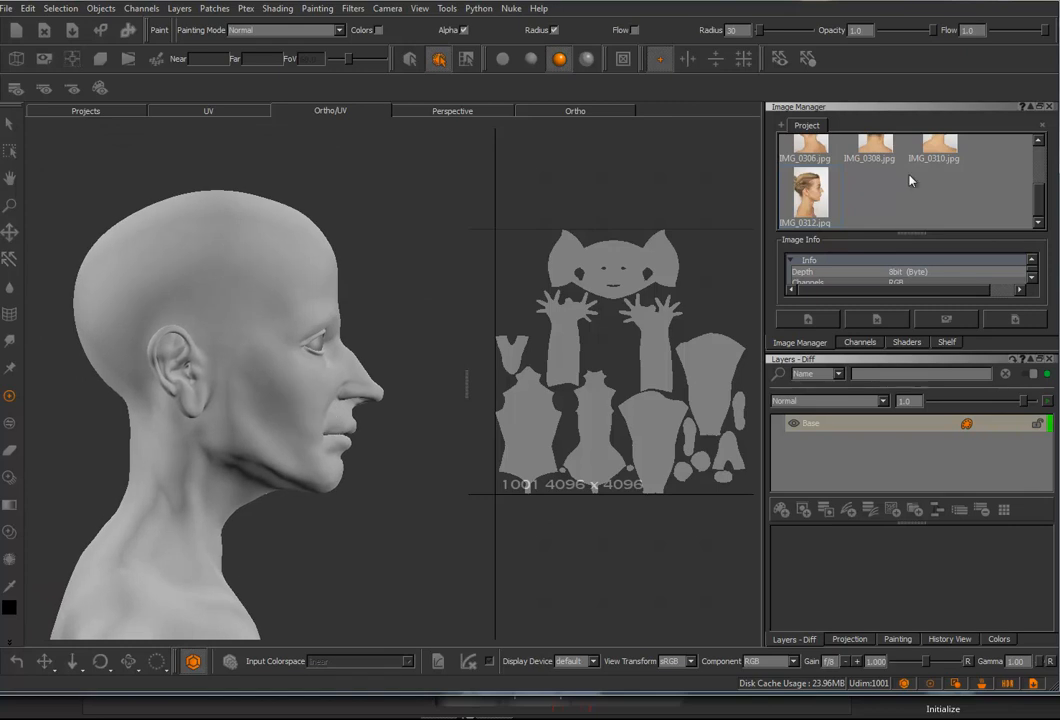
Step: Load IMG_0312.jpg into Paint Through over the model and scale it down to roughly fit the head
{"action": "mouse_move", "coordinate": [793, 197]}
{"action": "left_mouse_down"}
{"action": "mouse_move", "coordinate": [263, 303]}
{"action": "mouse_move", "coordinate": [239, 338]}
{"action": "mouse_move", "coordinate": [266, 447]}
{"action": "mouse_move", "coordinate": [265, 420]}
{"action": "left_mouse_up"}
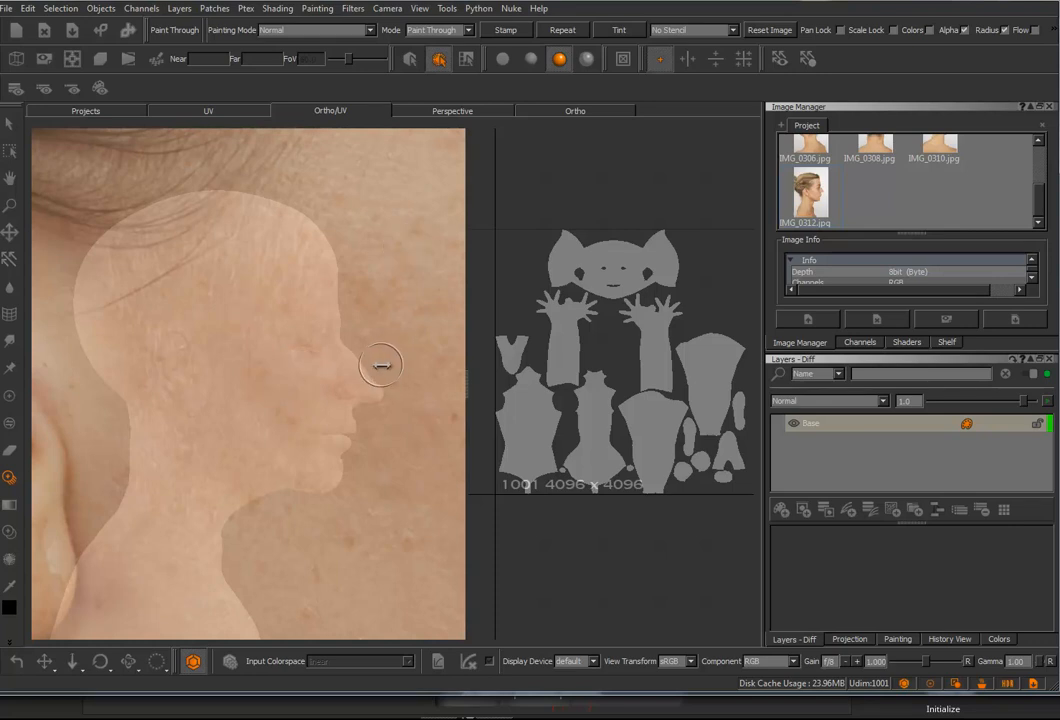
{"action": "right_click", "coordinate": [284, 366]}
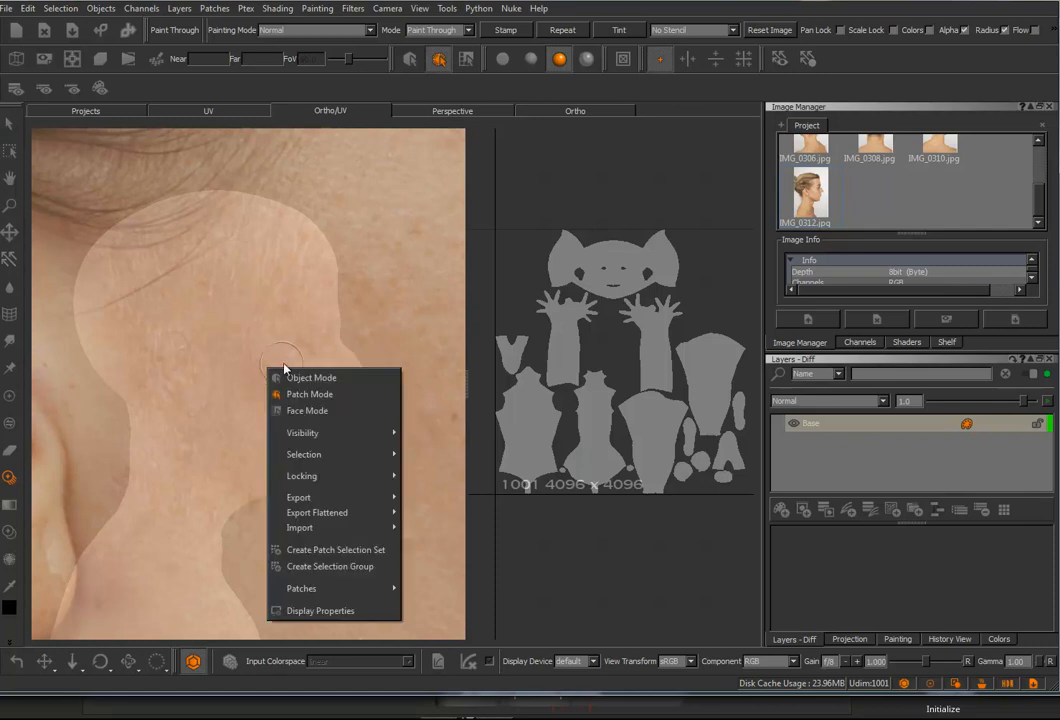
{"action": "left_click", "coordinate": [345, 342]}
{"action": "mouse_move", "coordinate": [352, 338]}
{"action": "left_mouse_down"}
{"action": "mouse_move", "coordinate": [153, 352]}
{"action": "mouse_move", "coordinate": [303, 379]}
{"action": "mouse_move", "coordinate": [274, 362]}
{"action": "mouse_move", "coordinate": [277, 371]}
{"action": "mouse_move", "coordinate": [250, 365]}
{"action": "mouse_move", "coordinate": [270, 360]}
{"action": "mouse_move", "coordinate": [259, 347]}
{"action": "mouse_move", "coordinate": [266, 361]}
{"action": "left_mouse_up"}
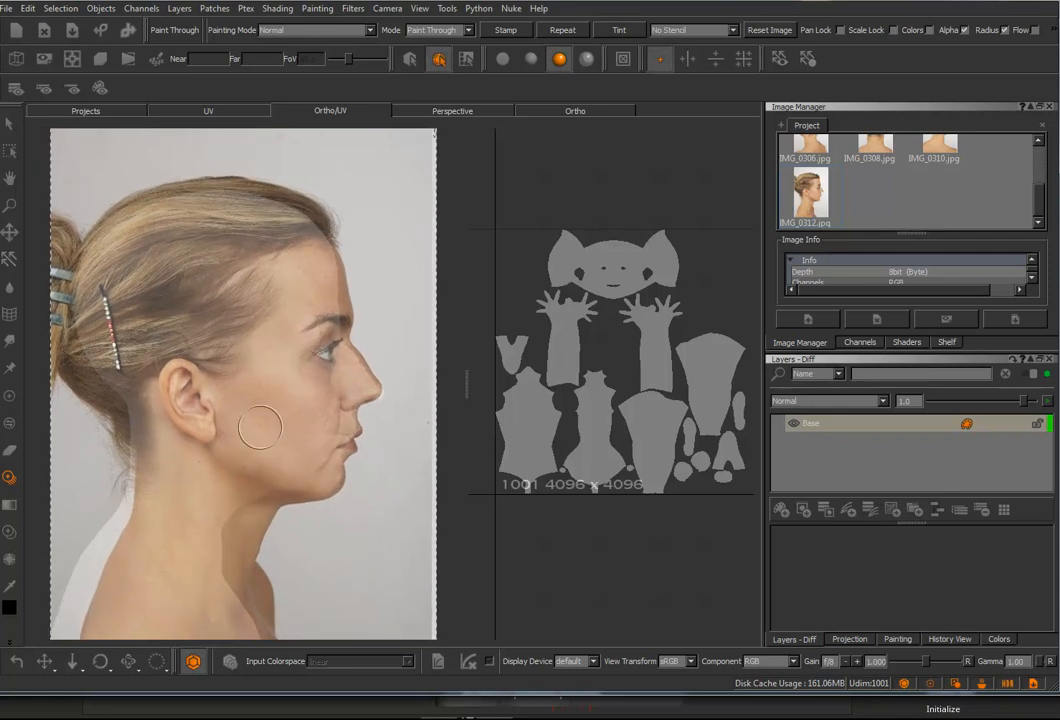
Step: Rotate and reposition the projected profile photo so its ear and face line up with the head mesh
{"action": "mouse_move", "coordinate": [282, 401]}
{"action": "left_mouse_down"}
{"action": "mouse_move", "coordinate": [253, 402]}
{"action": "mouse_move", "coordinate": [274, 398]}
{"action": "mouse_move", "coordinate": [274, 386]}
{"action": "mouse_move", "coordinate": [280, 395]}
{"action": "left_mouse_up"}
{"action": "left_click_drag", "start_coordinate": [320, 440], "coordinate": [303, 397]}
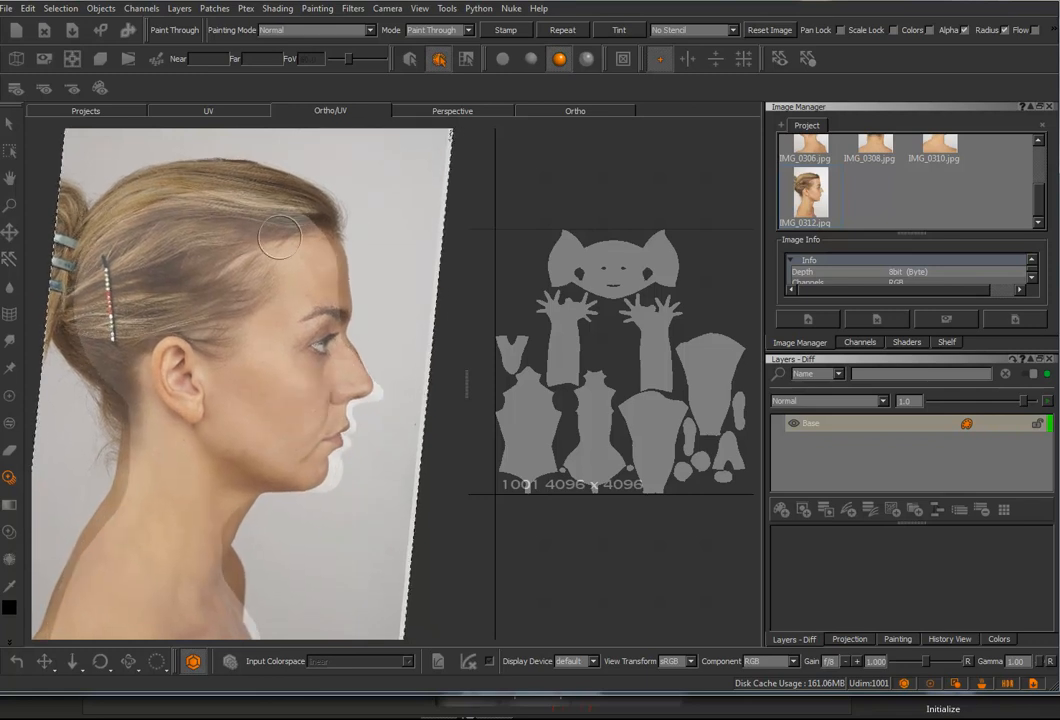
{"action": "mouse_move", "coordinate": [303, 265]}
{"action": "left_mouse_down"}
{"action": "mouse_move", "coordinate": [284, 323]}
{"action": "mouse_move", "coordinate": [300, 326]}
{"action": "mouse_move", "coordinate": [294, 383]}
{"action": "left_mouse_up"}
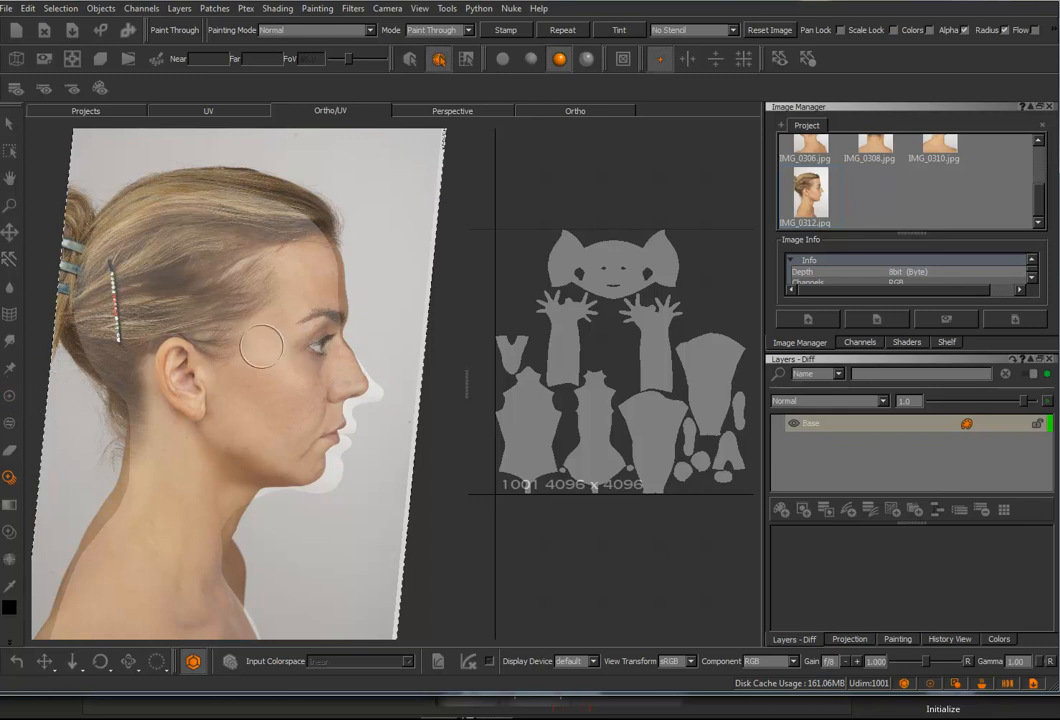
Step: Compare the photo's alignment with the head mesh by toggling the Paint Through image on and off
{"action": "key", "text": "apostrophe"}
{"action": "key", "text": "apostrophe"}
{"action": "key", "text": "apostrophe"}
{"action": "key", "text": "apostrophe"}
{"action": "key", "text": "apostrophe"}
{"action": "key", "text": "apostrophe"}
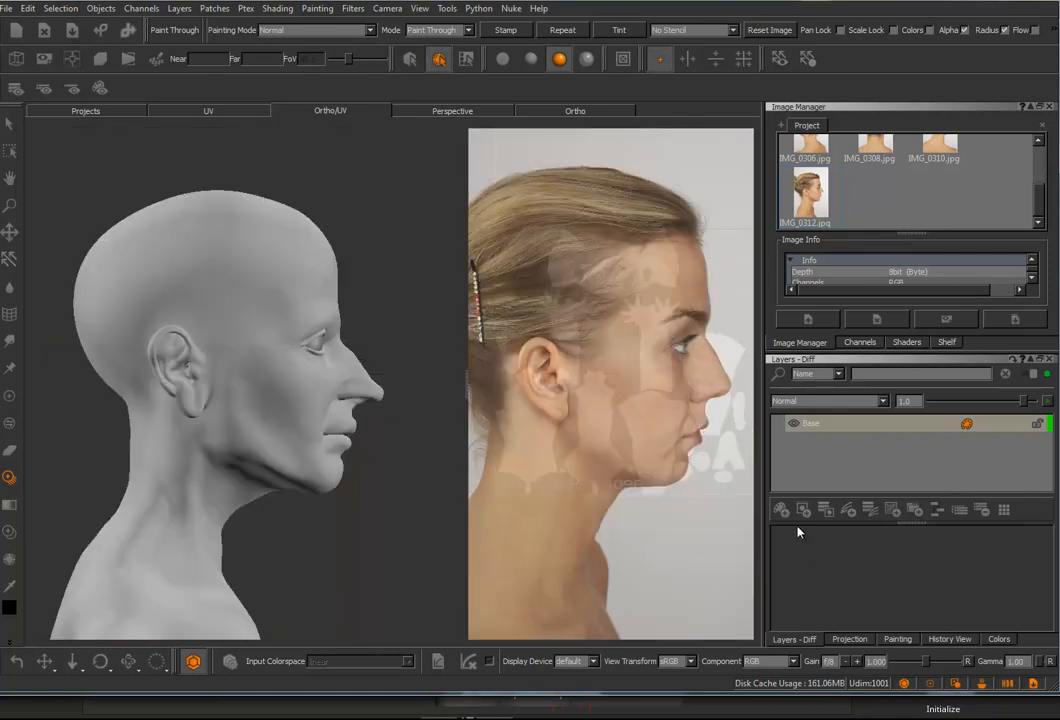
Step: Add a new paint layer above Base and paint a patch of the photo through around the ear
{"action": "left_click", "coordinate": [781, 509]}
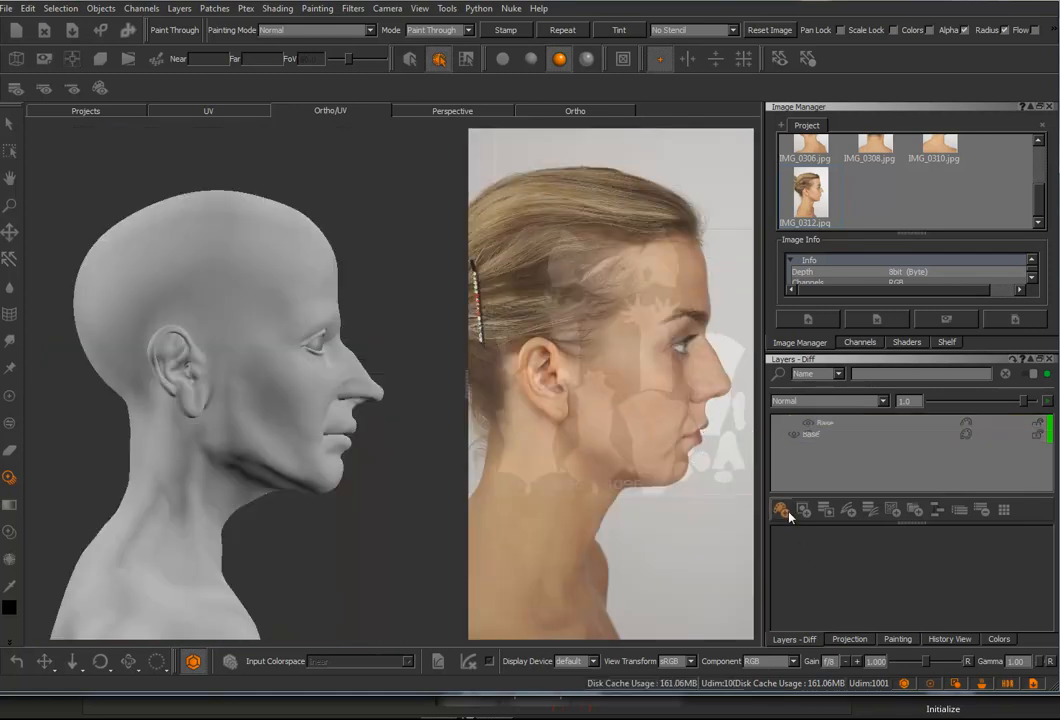
{"action": "key", "text": "apostrophe"}
{"action": "key", "text": "apostrophe"}
{"action": "key", "text": "apostrophe"}
{"action": "key", "text": "apostrophe"}
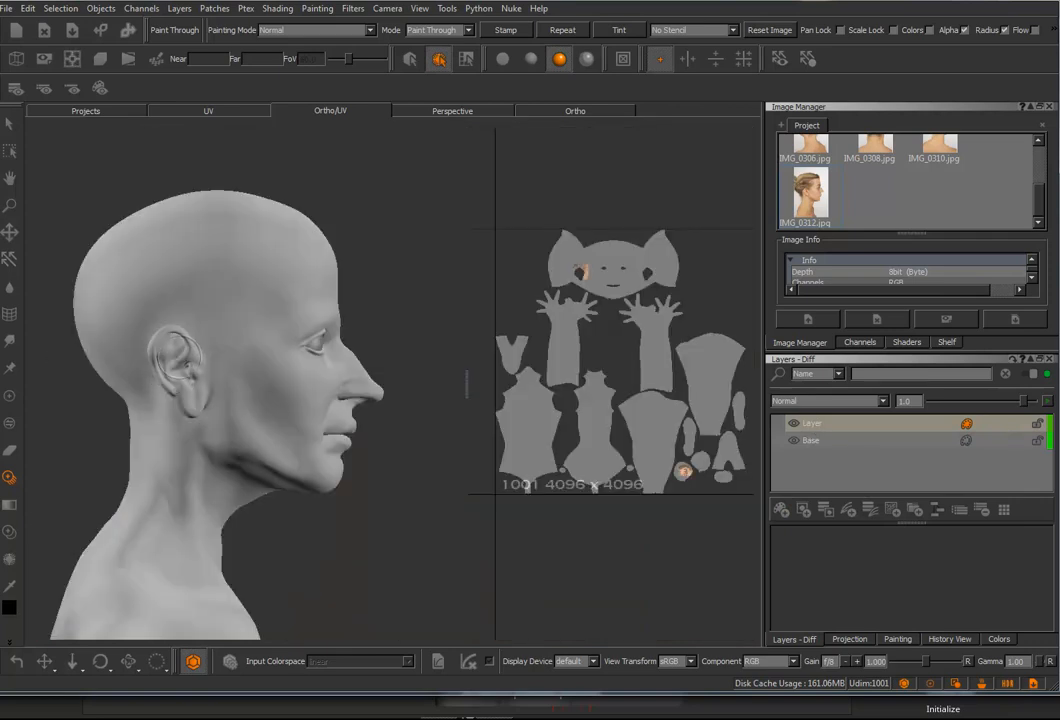
Step: Show the projected photo again, check the mesh selection with the Select tool and return to Paint Through
{"action": "key", "text": "apostrophe"}
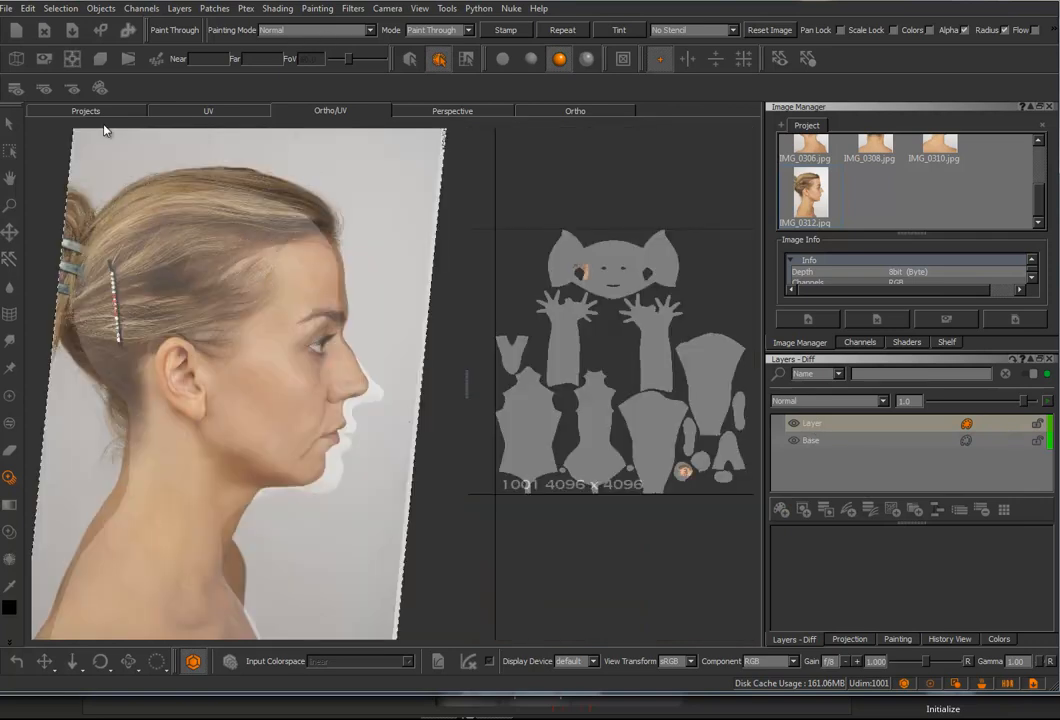
{"action": "left_click", "coordinate": [9, 122]}
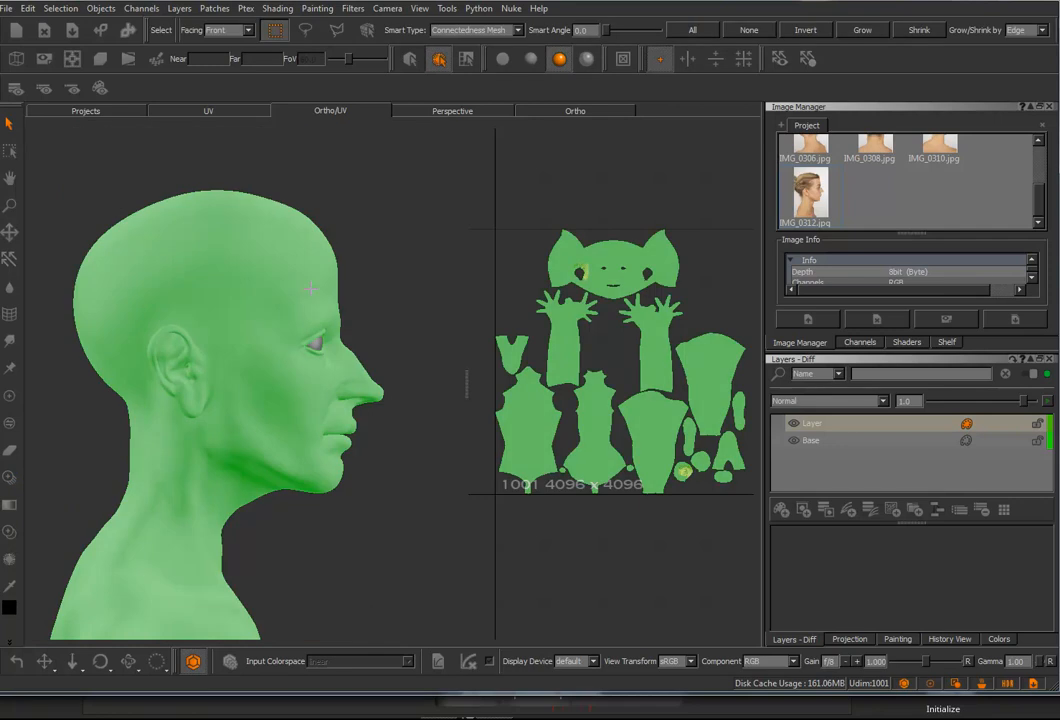
{"action": "left_click", "coordinate": [8, 478]}
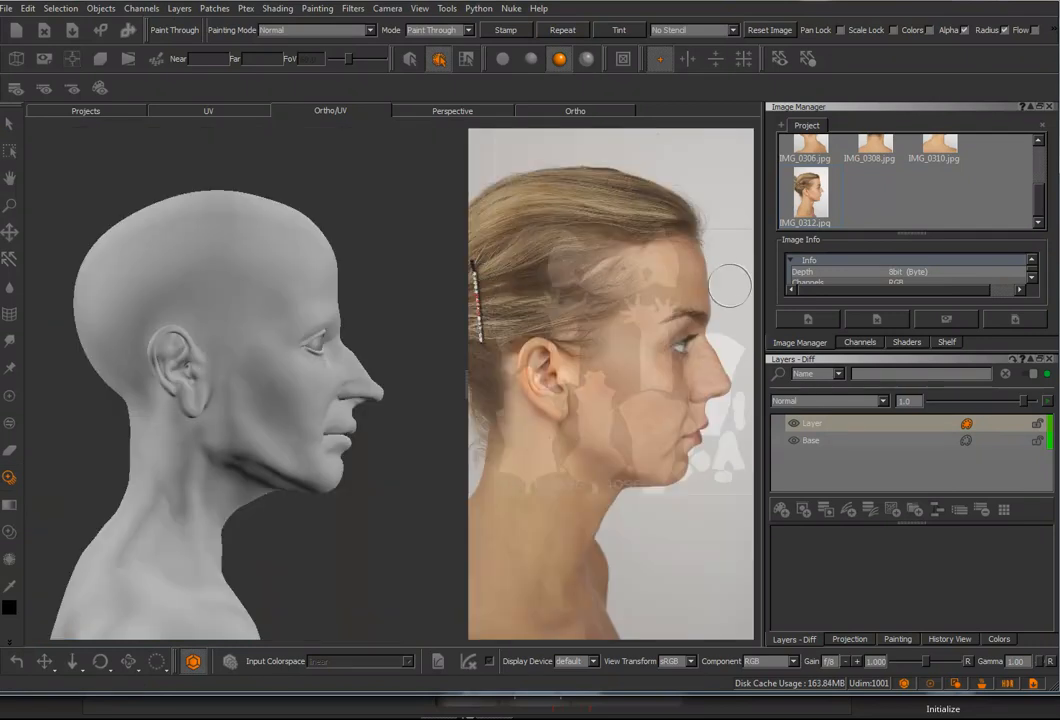
Step: Assign the Diff channel to the Diffuse Color input of the AiStandard shader
{"action": "left_click", "coordinate": [870, 343]}
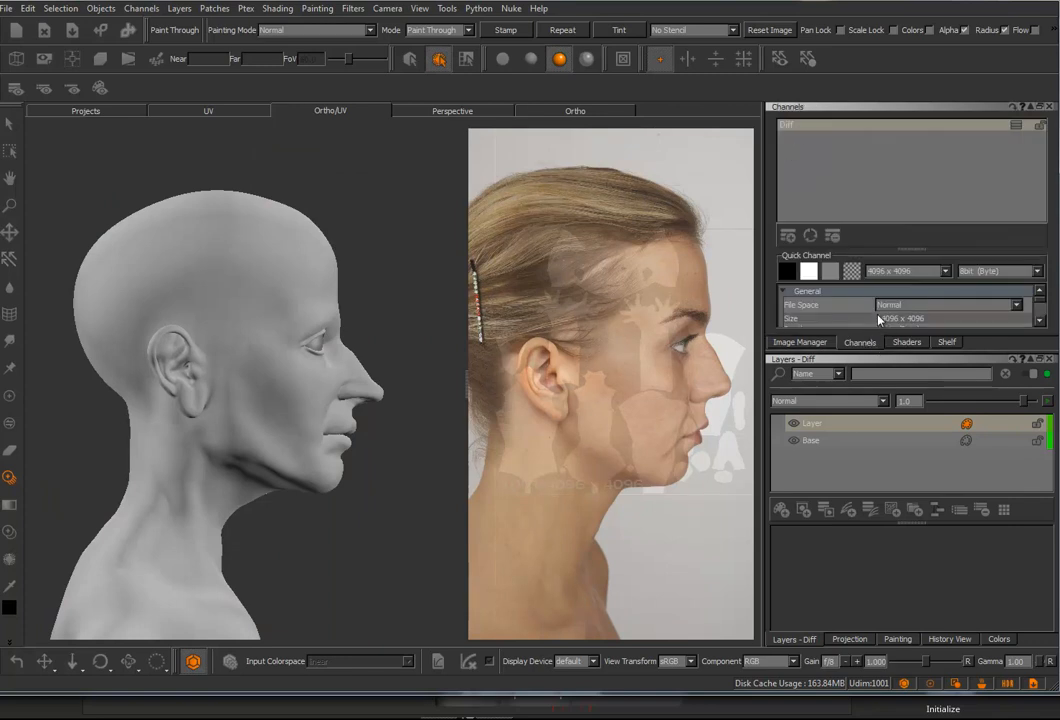
{"action": "left_click", "coordinate": [907, 343]}
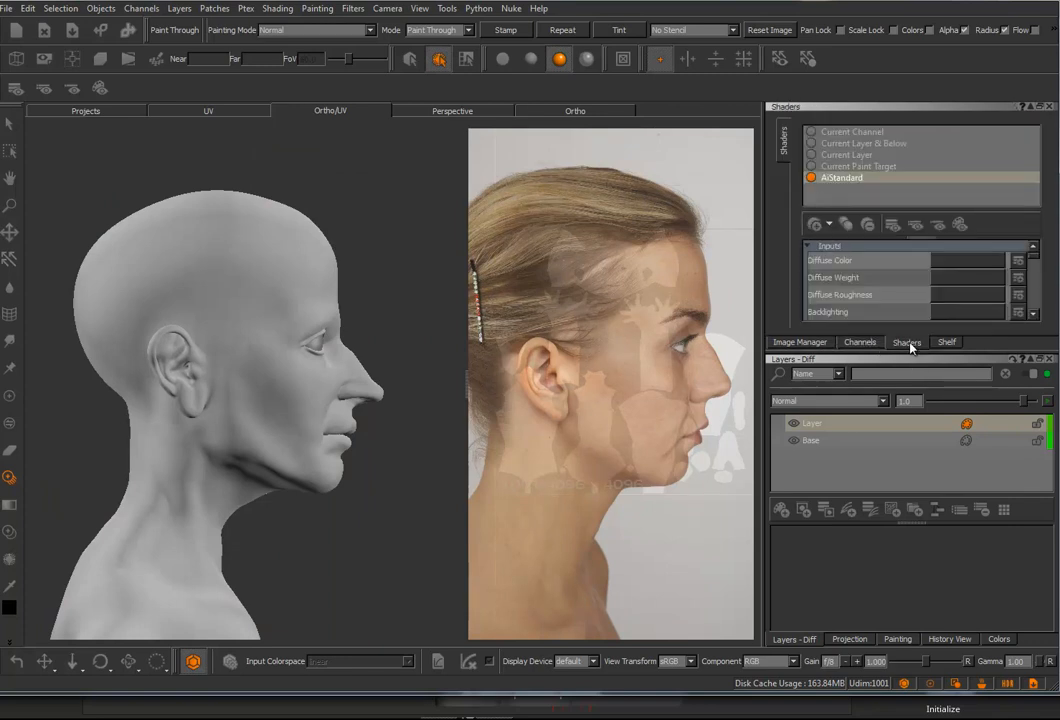
{"action": "left_click", "coordinate": [990, 262]}
{"action": "left_click", "coordinate": [940, 297]}
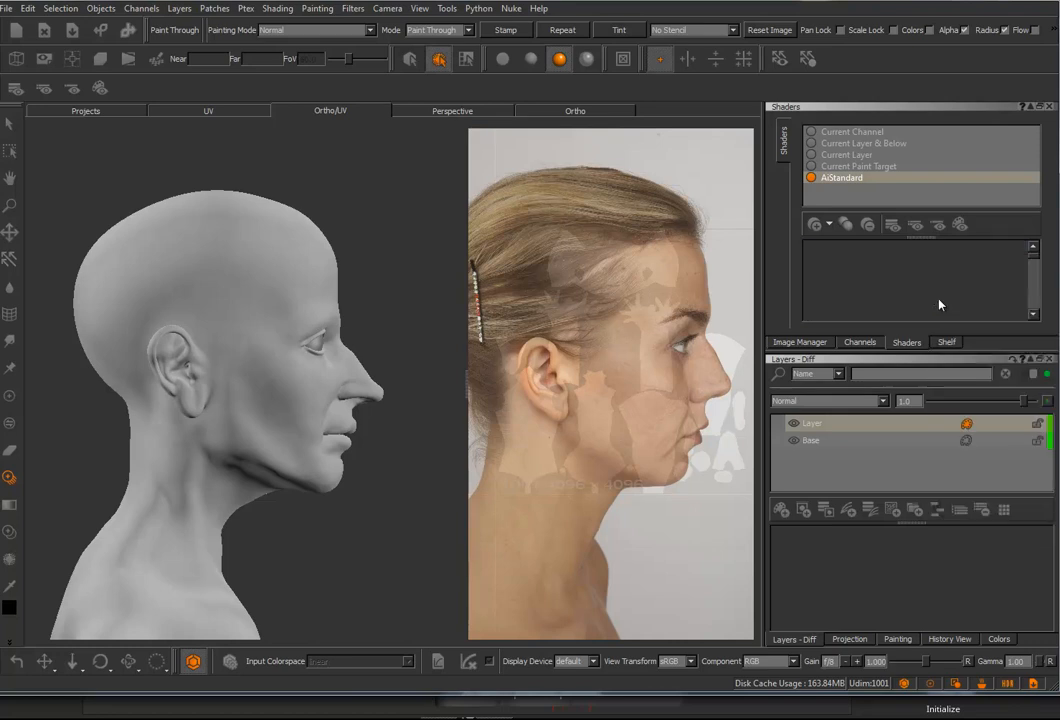
Step: Paint the projected profile photo through over the head's hair, ear, face and neck on the active layer
{"action": "mouse_move", "coordinate": [229, 353]}
{"action": "left_mouse_down"}
{"action": "mouse_move", "coordinate": [184, 347]}
{"action": "mouse_move", "coordinate": [165, 378]}
{"action": "mouse_move", "coordinate": [180, 425]}
{"action": "mouse_move", "coordinate": [190, 300]}
{"action": "mouse_move", "coordinate": [176, 296]}
{"action": "mouse_move", "coordinate": [188, 384]}
{"action": "mouse_move", "coordinate": [153, 334]}
{"action": "mouse_move", "coordinate": [138, 342]}
{"action": "mouse_move", "coordinate": [151, 402]}
{"action": "mouse_move", "coordinate": [89, 308]}
{"action": "mouse_move", "coordinate": [73, 238]}
{"action": "mouse_move", "coordinate": [108, 352]}
{"action": "left_mouse_up"}
{"action": "mouse_move", "coordinate": [121, 273]}
{"action": "left_mouse_down"}
{"action": "mouse_move", "coordinate": [112, 228]}
{"action": "mouse_move", "coordinate": [145, 240]}
{"action": "mouse_move", "coordinate": [110, 165]}
{"action": "mouse_move", "coordinate": [187, 254]}
{"action": "mouse_move", "coordinate": [186, 289]}
{"action": "mouse_move", "coordinate": [235, 180]}
{"action": "mouse_move", "coordinate": [195, 205]}
{"action": "mouse_move", "coordinate": [350, 235]}
{"action": "mouse_move", "coordinate": [367, 380]}
{"action": "mouse_move", "coordinate": [343, 155]}
{"action": "mouse_move", "coordinate": [285, 451]}
{"action": "mouse_move", "coordinate": [230, 380]}
{"action": "mouse_move", "coordinate": [220, 420]}
{"action": "mouse_move", "coordinate": [130, 390]}
{"action": "mouse_move", "coordinate": [132, 541]}
{"action": "mouse_move", "coordinate": [160, 450]}
{"action": "mouse_move", "coordinate": [206, 462]}
{"action": "left_mouse_up"}
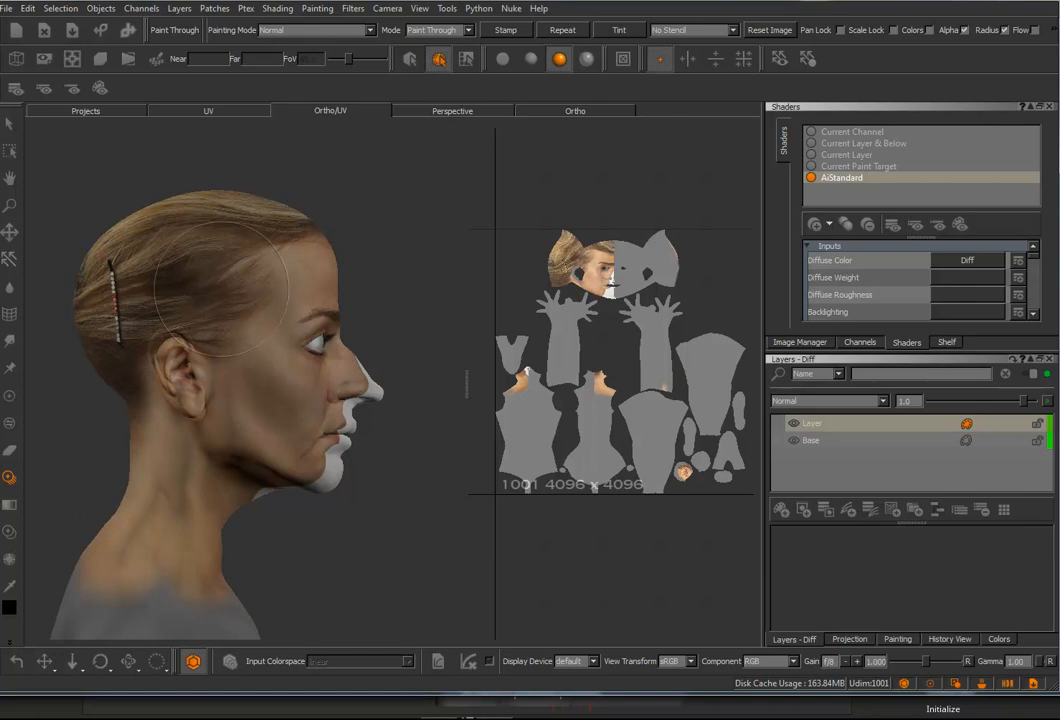
{"action": "mouse_move", "coordinate": [326, 326]}
{"action": "left_mouse_down"}
{"action": "mouse_move", "coordinate": [343, 374]}
{"action": "mouse_move", "coordinate": [325, 408]}
{"action": "left_mouse_up"}
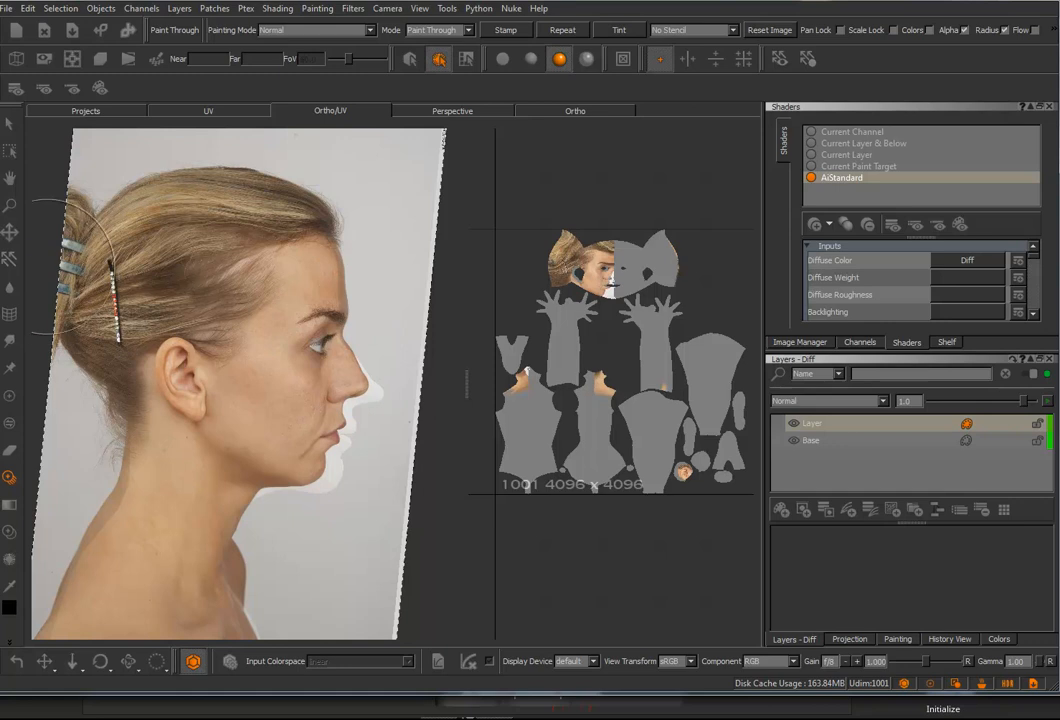
Step: Try a Warp grid around the head, add and remove a subdivision, and clear the grid
{"action": "left_click", "coordinate": [9, 315]}
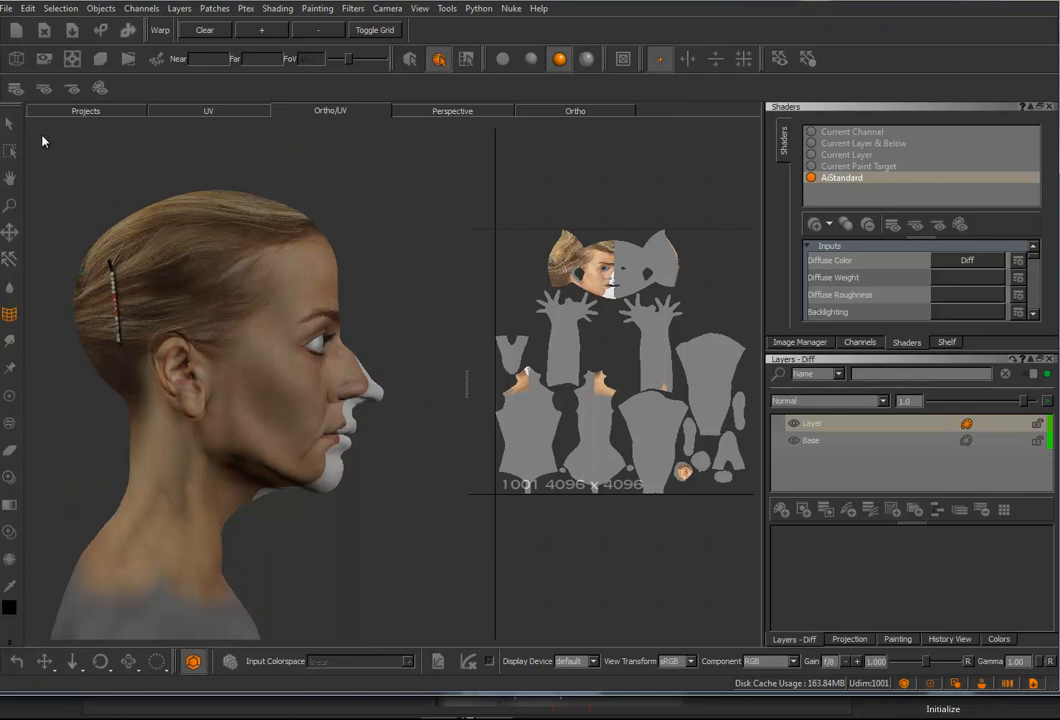
{"action": "left_click_drag", "start_coordinate": [320, 413], "coordinate": [421, 575]}
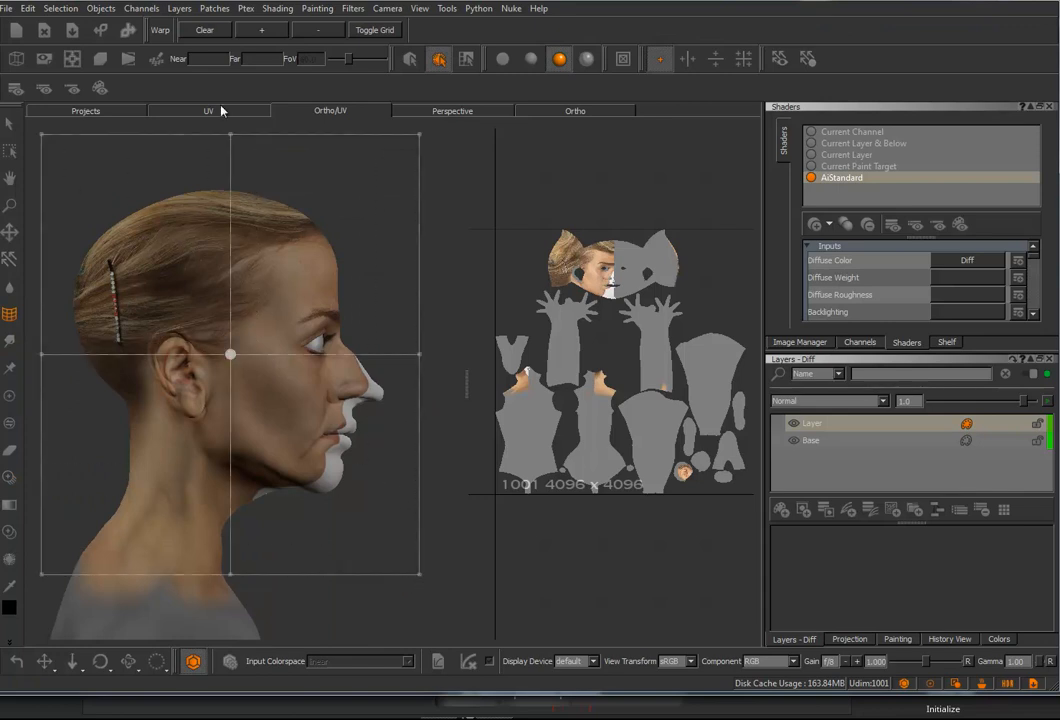
{"action": "left_click", "coordinate": [268, 32]}
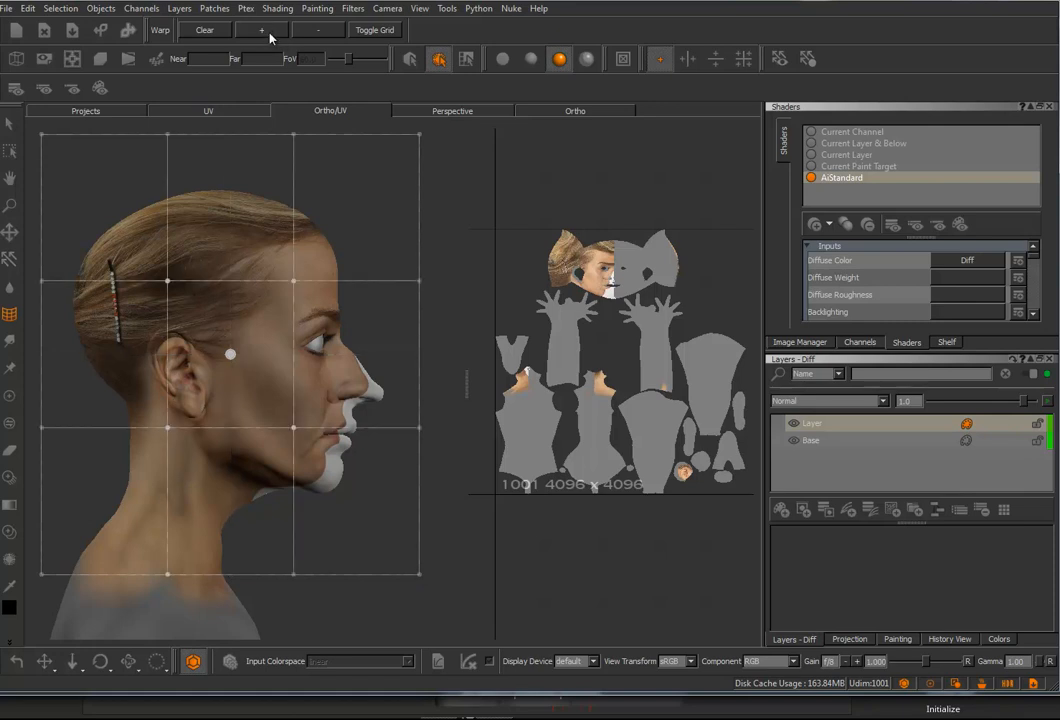
{"action": "left_click", "coordinate": [335, 31]}
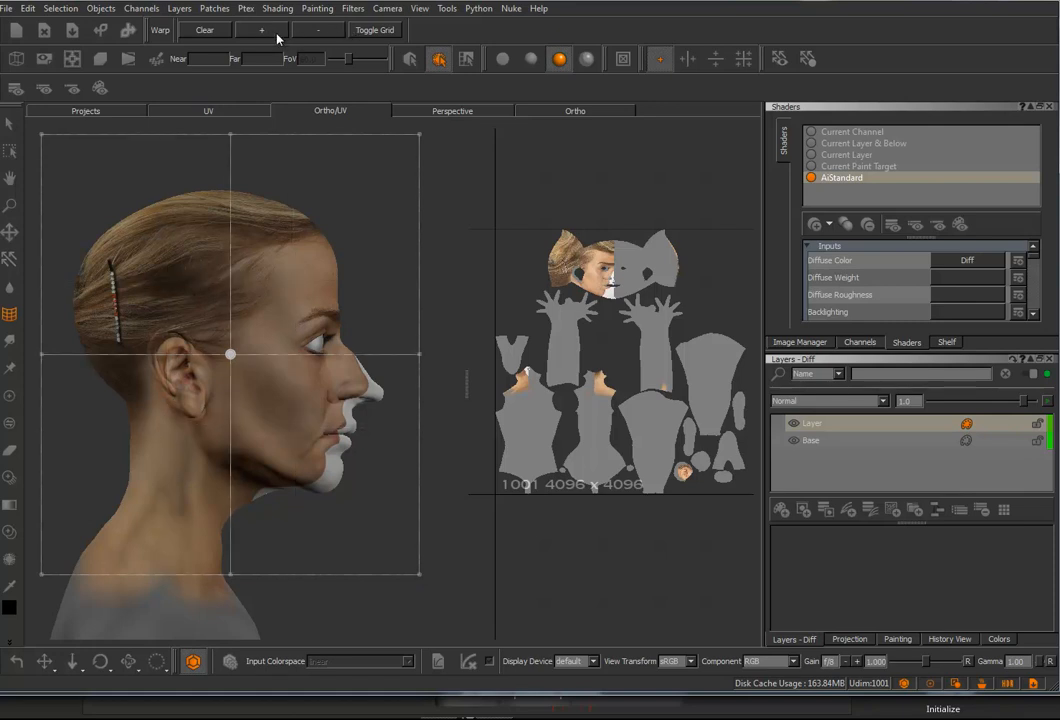
{"action": "left_click", "coordinate": [204, 33]}
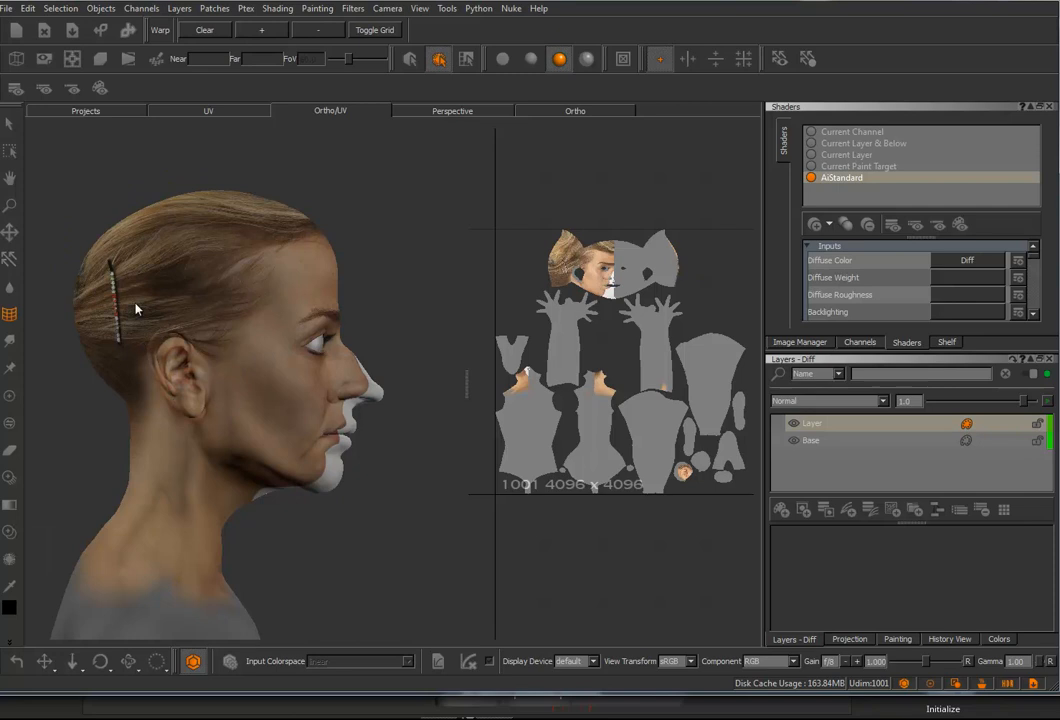
Step: Draw a Warp grid around the head, add one subdivision and stretch the front points to cover the nose, mouth and chin
{"action": "left_click_drag", "start_coordinate": [42, 138], "coordinate": [404, 600]}
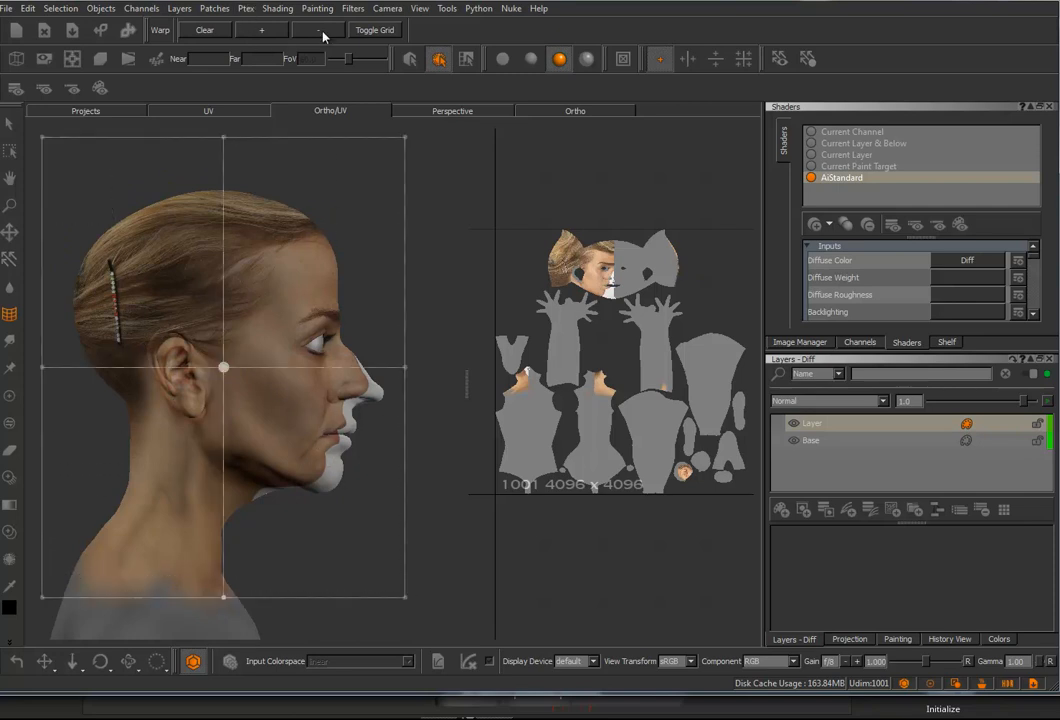
{"action": "left_click", "coordinate": [262, 30]}
{"action": "left_click_drag", "start_coordinate": [400, 446], "coordinate": [436, 468]}
{"action": "left_click_drag", "start_coordinate": [284, 444], "coordinate": [314, 445]}
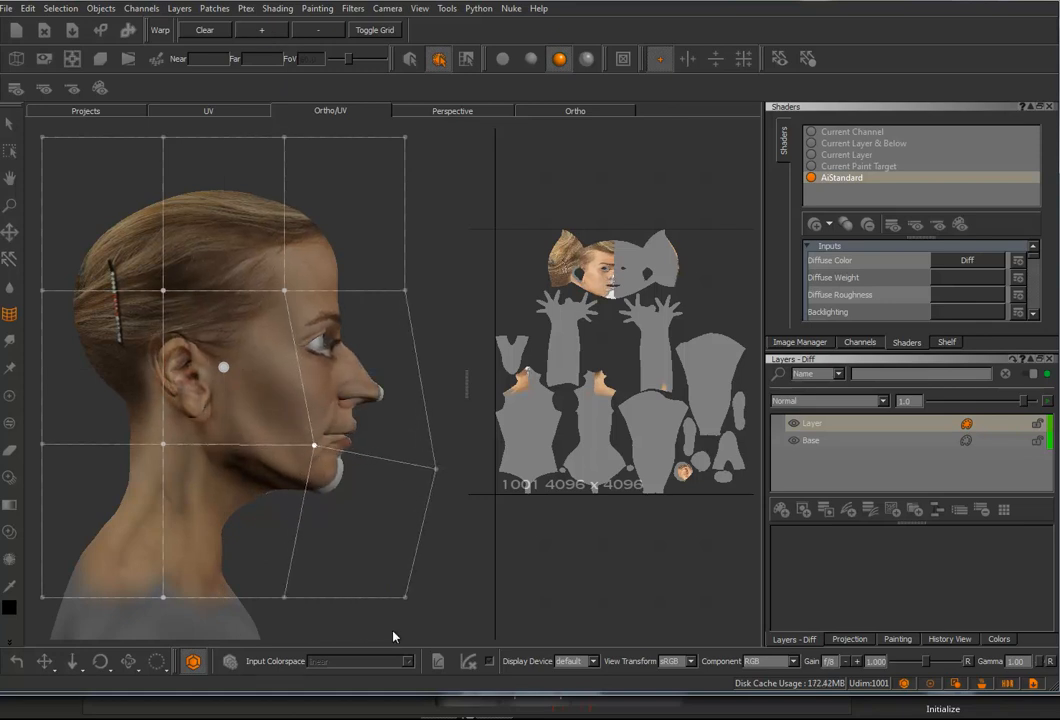
{"action": "left_click_drag", "start_coordinate": [406, 598], "coordinate": [455, 627]}
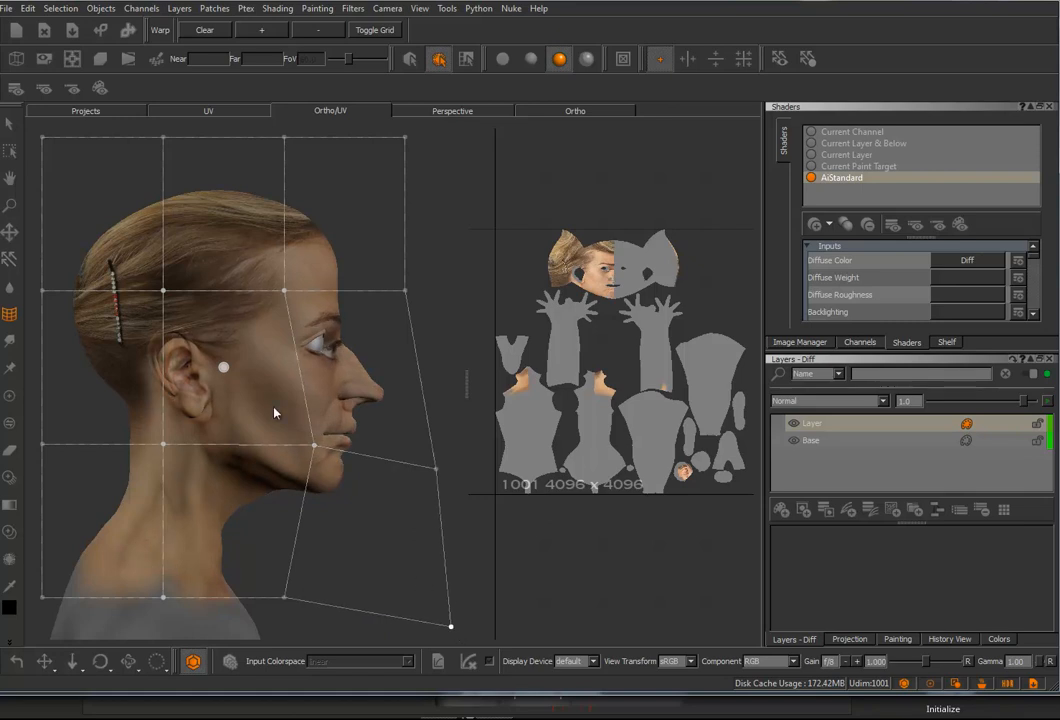
Step: Adjust the Warp grid's points at the cheek, neck, back of the head and temple to fit the painted photo to the mesh
{"action": "left_click_drag", "start_coordinate": [309, 447], "coordinate": [272, 414]}
{"action": "left_click_drag", "start_coordinate": [287, 600], "coordinate": [324, 616]}
{"action": "left_click_drag", "start_coordinate": [164, 445], "coordinate": [161, 434]}
{"action": "left_click_drag", "start_coordinate": [164, 292], "coordinate": [130, 246]}
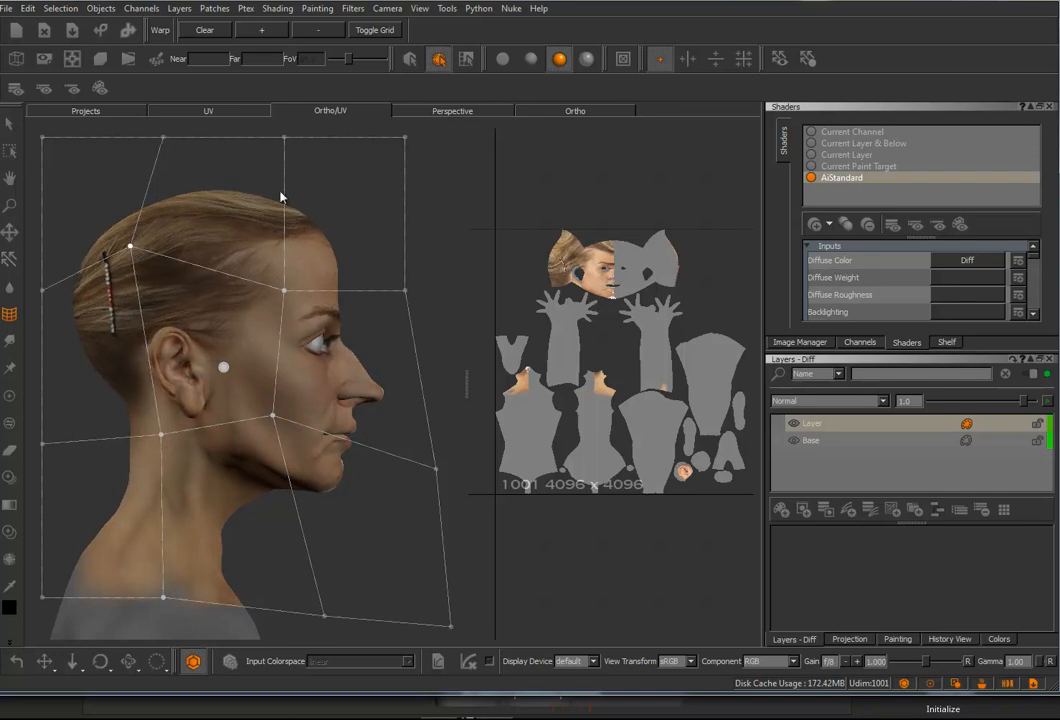
{"action": "left_click_drag", "start_coordinate": [282, 142], "coordinate": [282, 147]}
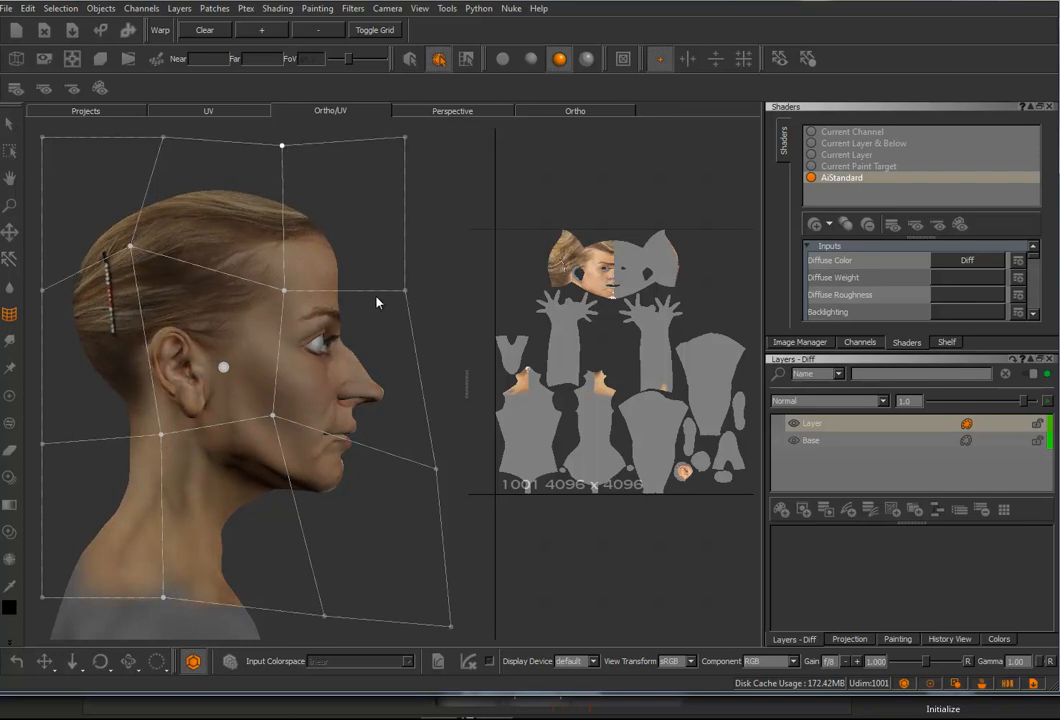
{"action": "left_click_drag", "start_coordinate": [285, 293], "coordinate": [267, 289]}
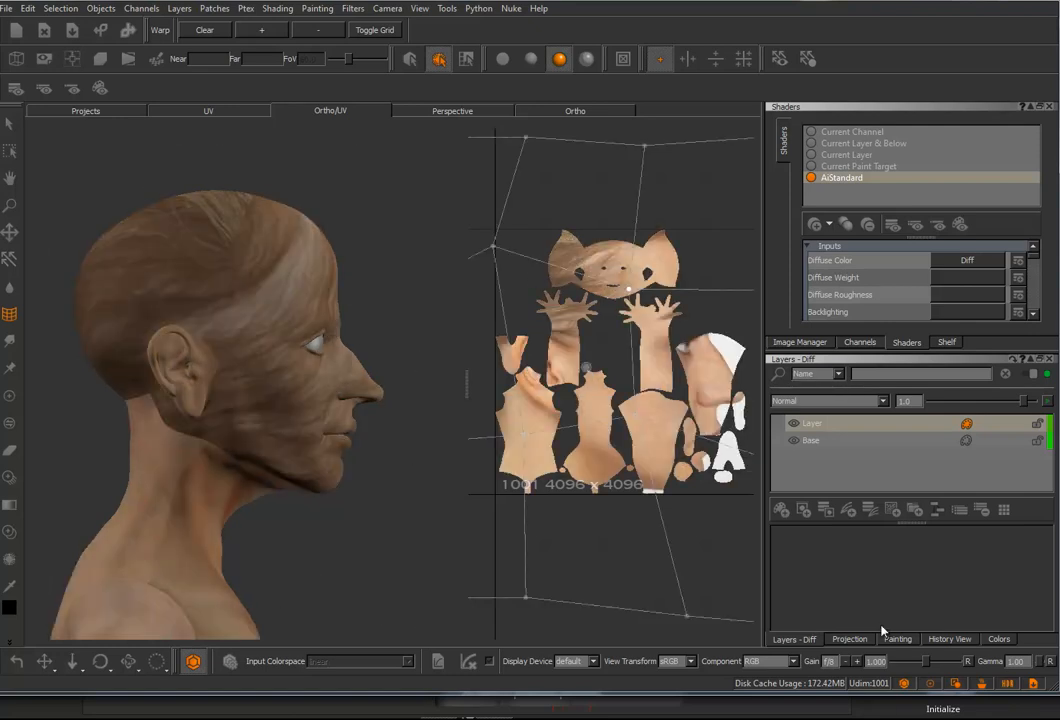
Step: Set the Projection option to Through in the projection settings
{"action": "left_click", "coordinate": [849, 638]}
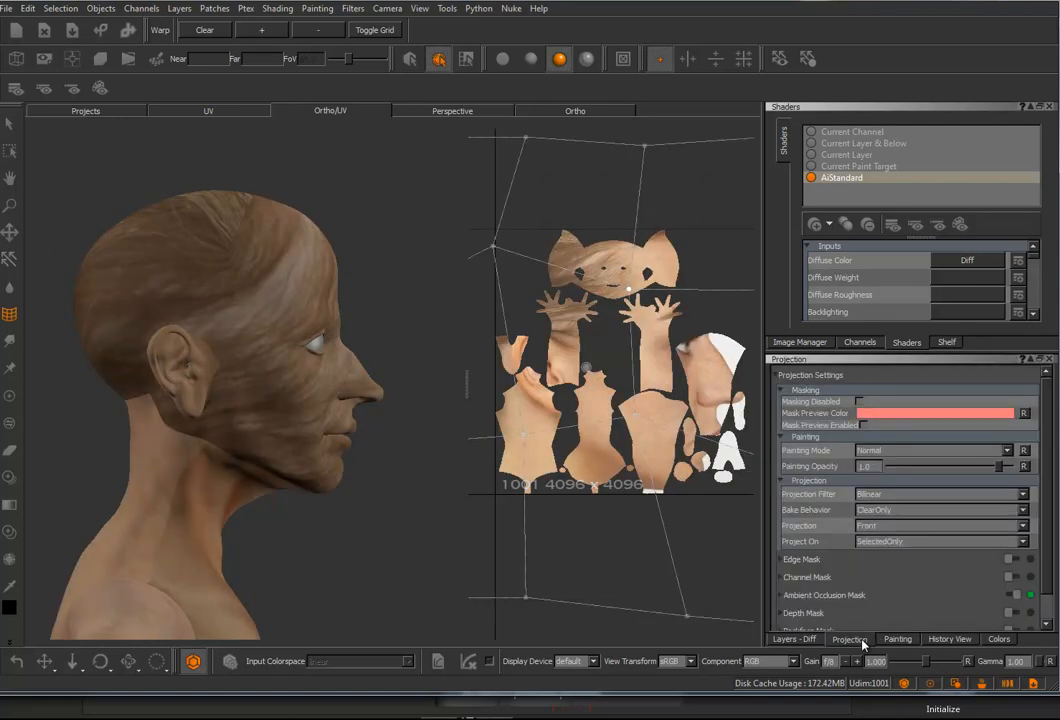
{"action": "left_click", "coordinate": [885, 526]}
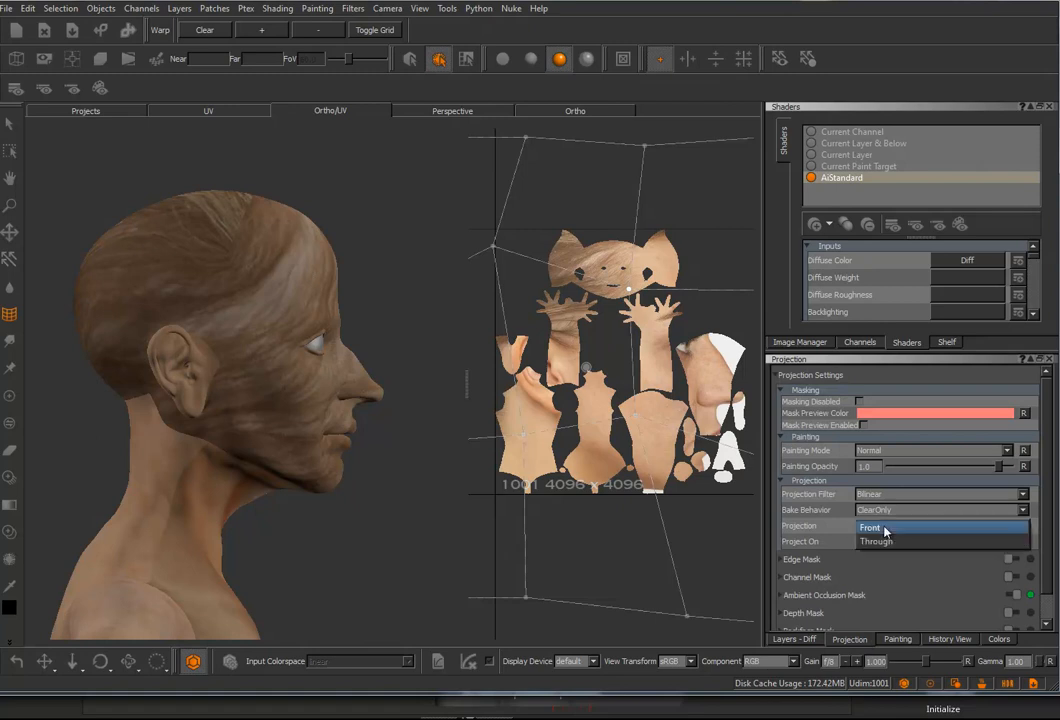
{"action": "left_click", "coordinate": [877, 541]}
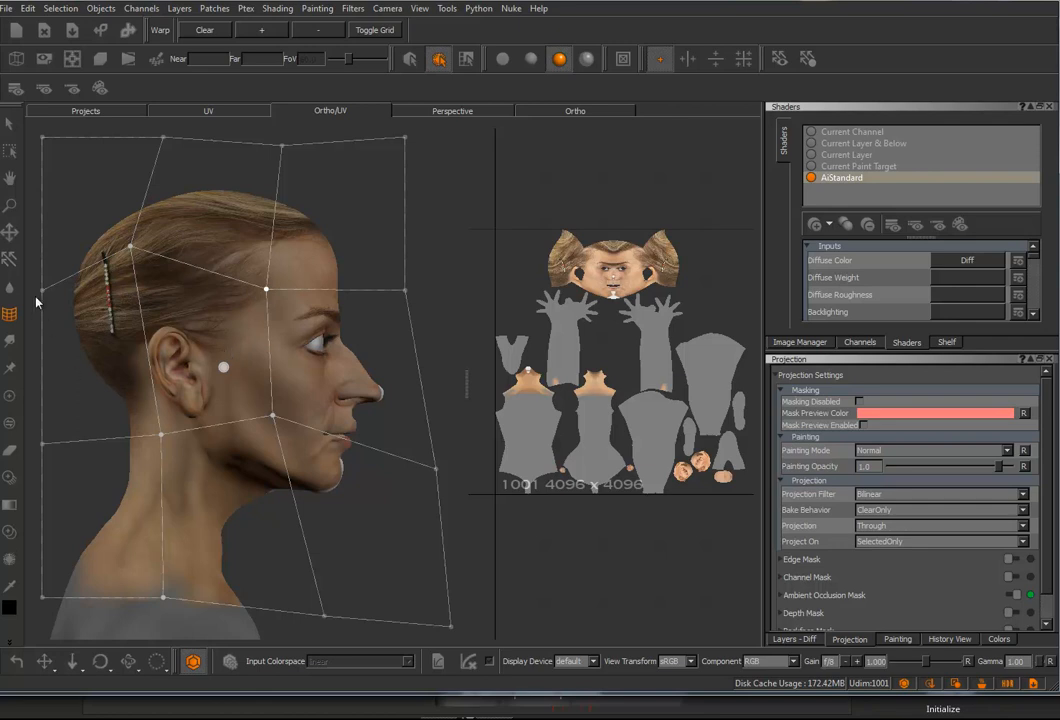
Step: Choose the Slerp tool, undo the warp edits on the painted photo and set the mesh lighting to flat
{"action": "left_click", "coordinate": [9, 342]}
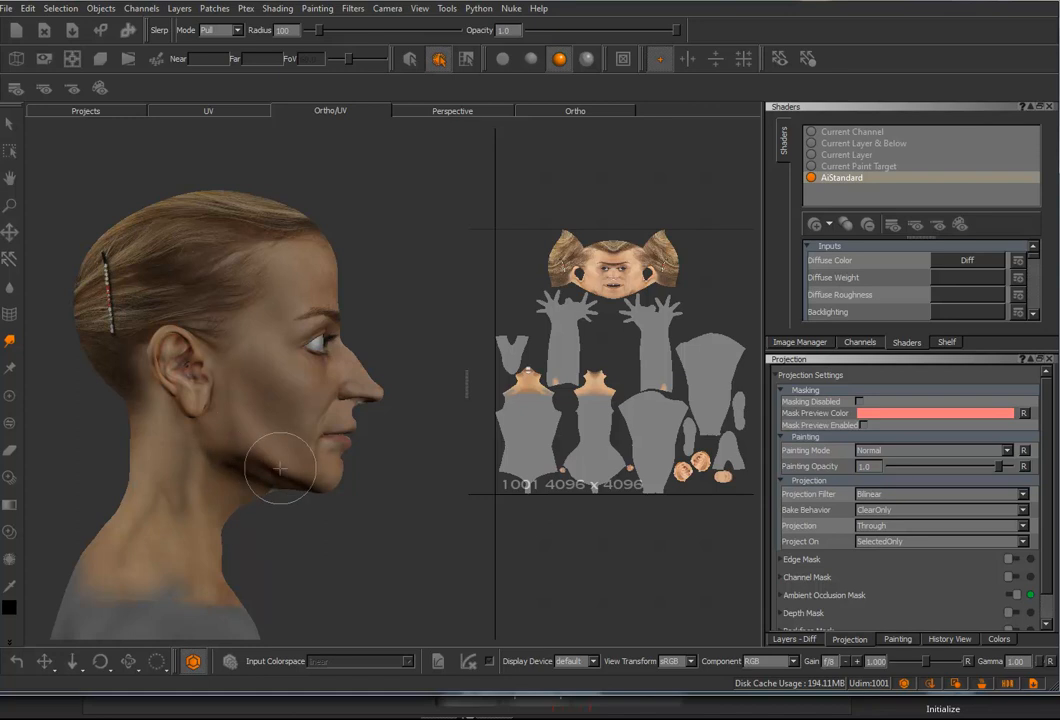
{"action": "key", "text": "ctrl+z"}
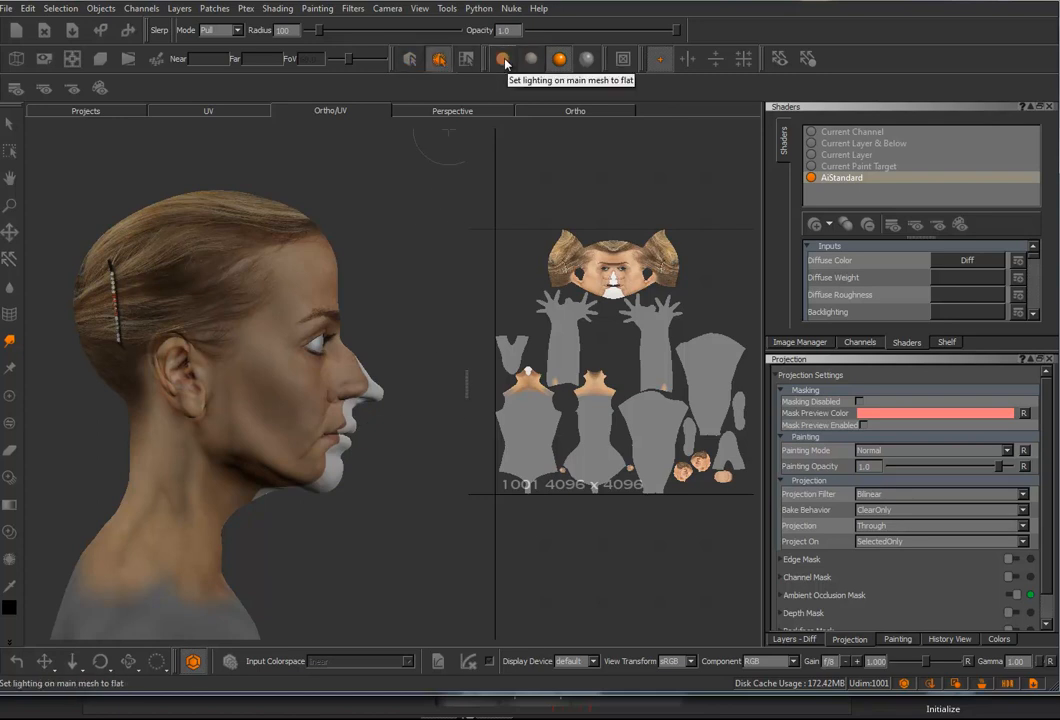
{"action": "left_click", "coordinate": [503, 59]}
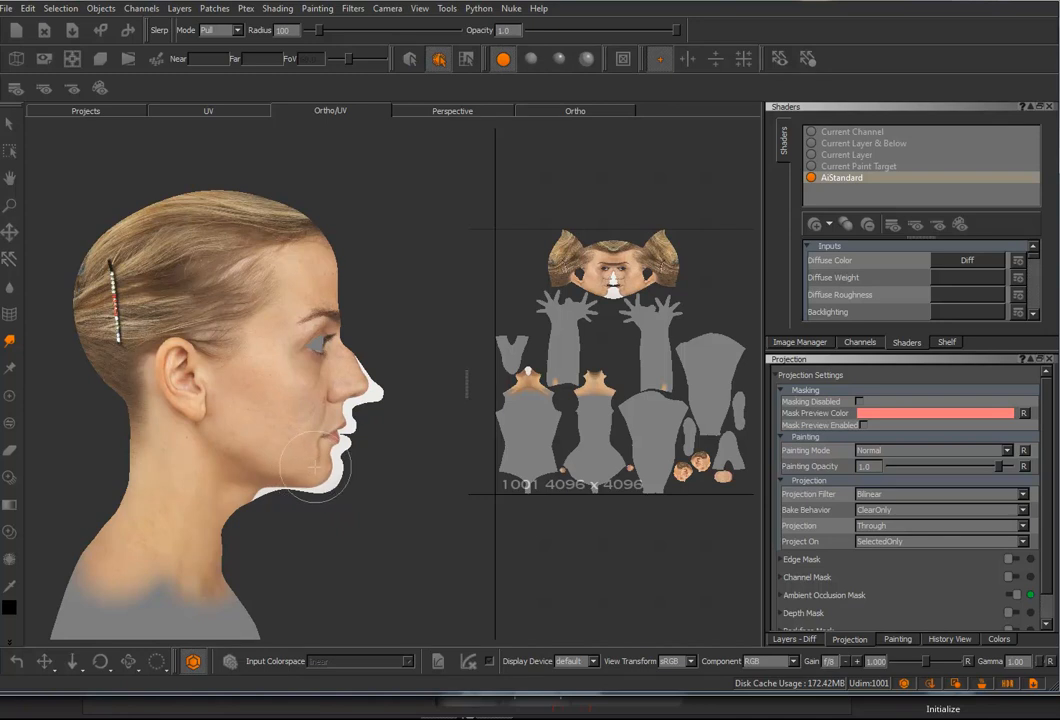
Step: Pull the painted photo out to the chin and mouth edge with a Slerp radius of 264, and to the nose with 148
{"action": "left_click_drag", "start_coordinate": [309, 465], "coordinate": [368, 470], "text": "shift"}
{"action": "left_click_drag", "start_coordinate": [300, 475], "coordinate": [335, 468]}
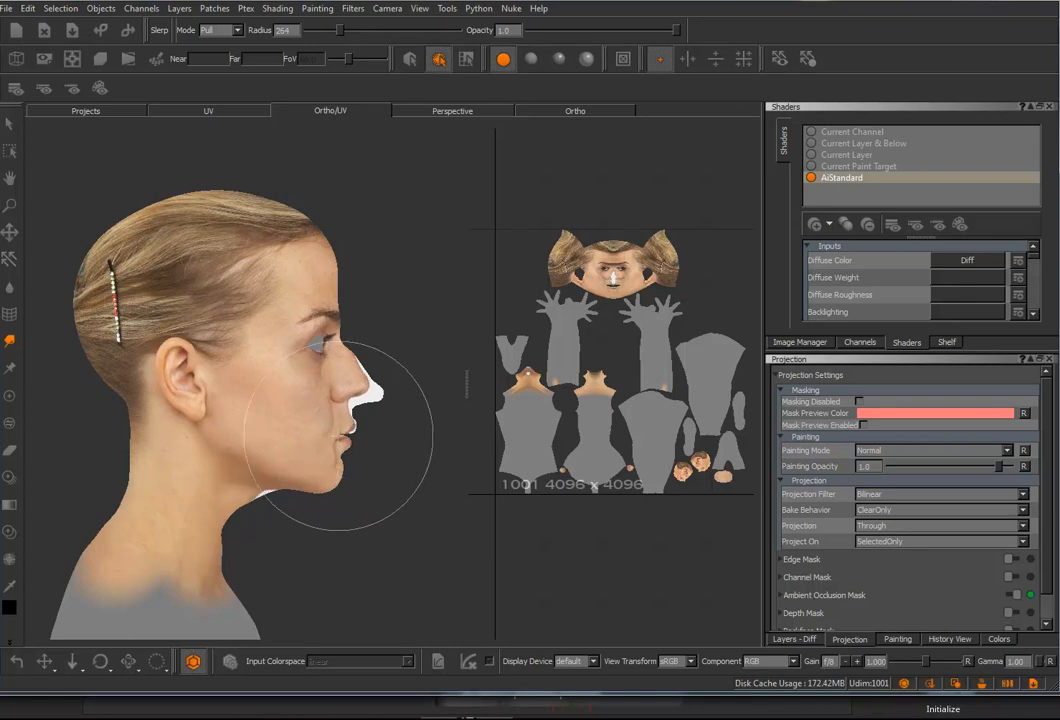
{"action": "mouse_move", "coordinate": [343, 420]}
{"action": "left_mouse_down", "text": "shift"}
{"action": "mouse_move", "coordinate": [300, 418]}
{"action": "mouse_move", "coordinate": [338, 405]}
{"action": "mouse_move", "coordinate": [357, 379]}
{"action": "mouse_move", "coordinate": [381, 395]}
{"action": "left_mouse_up", "text": "shift"}
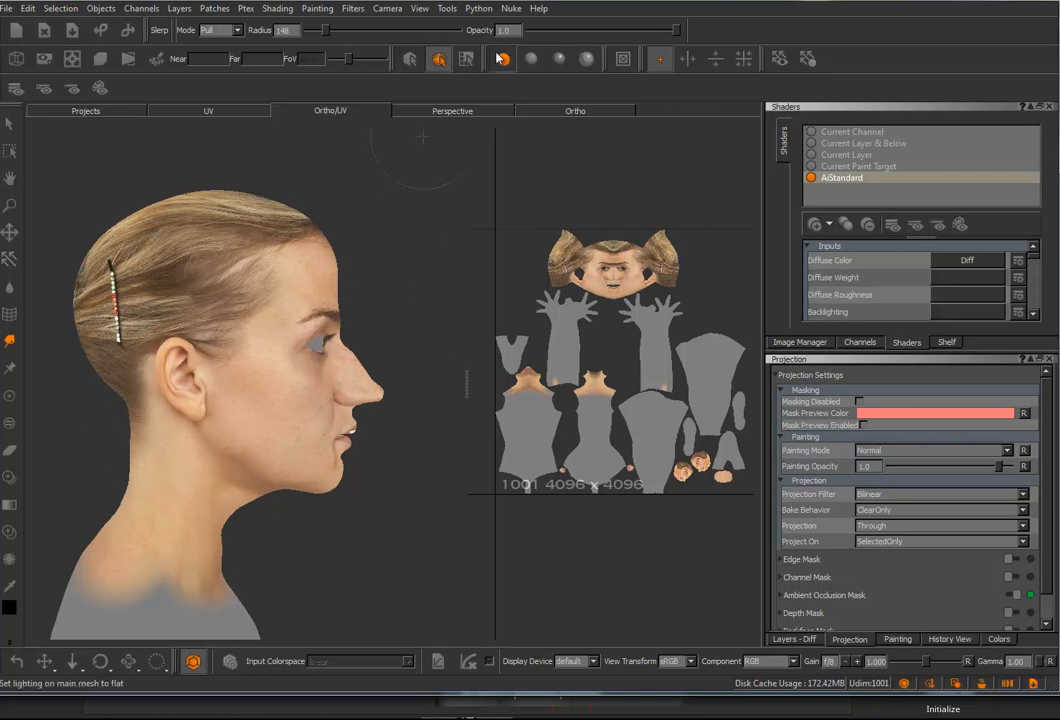
Step: Restore the shaded mesh lighting and refine the photo's fit around the face with a Slerp radius of 84
{"action": "left_click", "coordinate": [559, 59]}
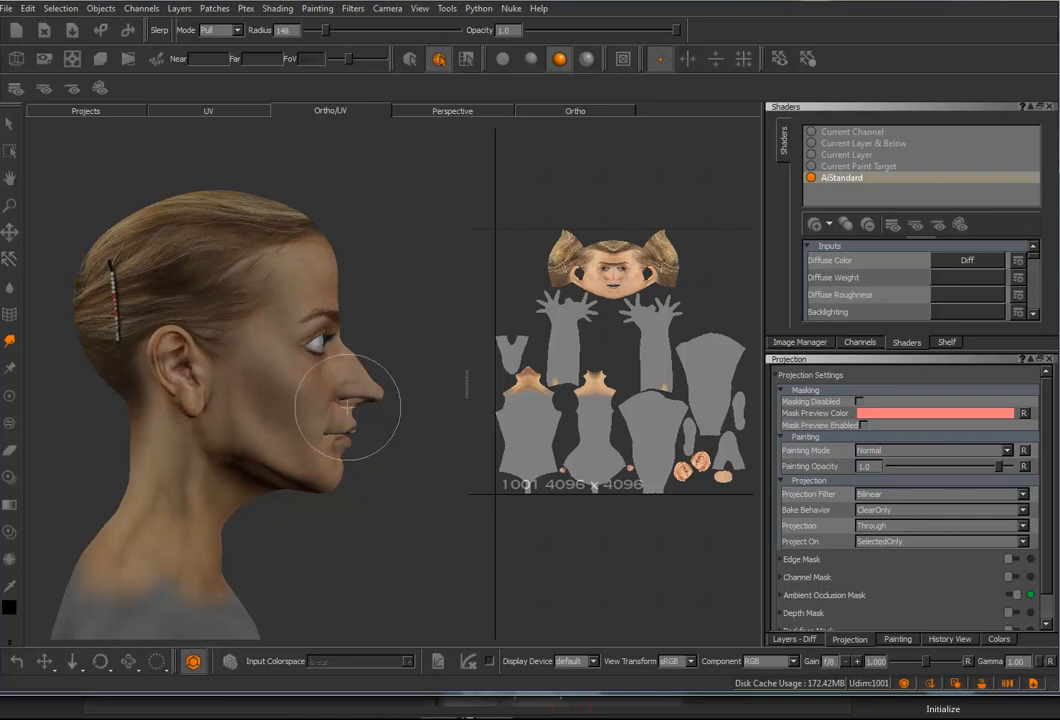
{"action": "key", "text": "r"}
{"action": "mouse_move", "coordinate": [347, 407]}
{"action": "left_mouse_down"}
{"action": "mouse_move", "coordinate": [324, 408]}
{"action": "mouse_move", "coordinate": [345, 407]}
{"action": "left_mouse_up"}
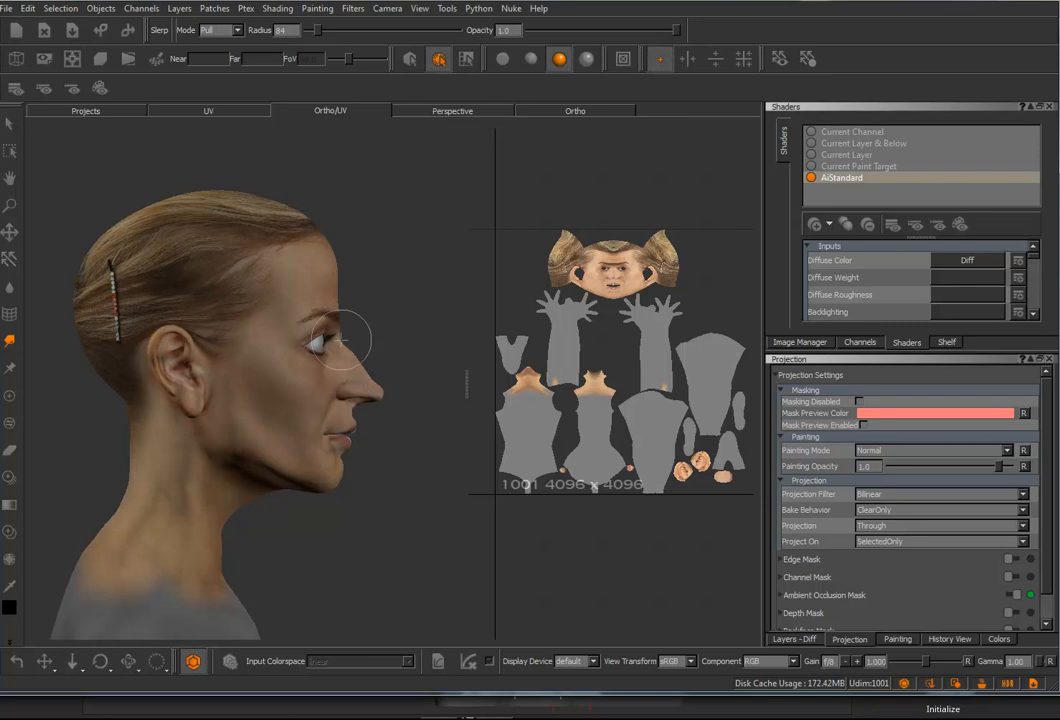
{"action": "left_click", "coordinate": [272, 334]}
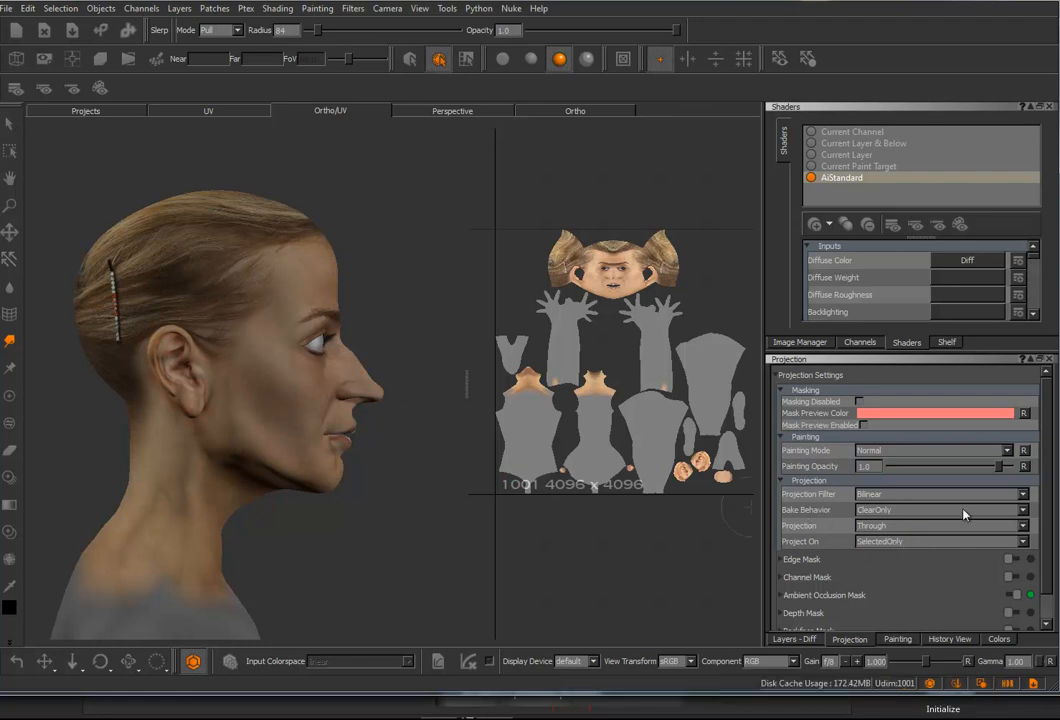
Step: Check the Bake Behavior options, and examine the painted head from the front and the whole body in the standard views
{"action": "left_click", "coordinate": [1022, 511]}
{"action": "left_click", "coordinate": [1020, 512]}
{"action": "left_click_drag", "start_coordinate": [409, 518], "coordinate": [221, 529], "text": "alt"}
{"action": "key", "text": "p"}
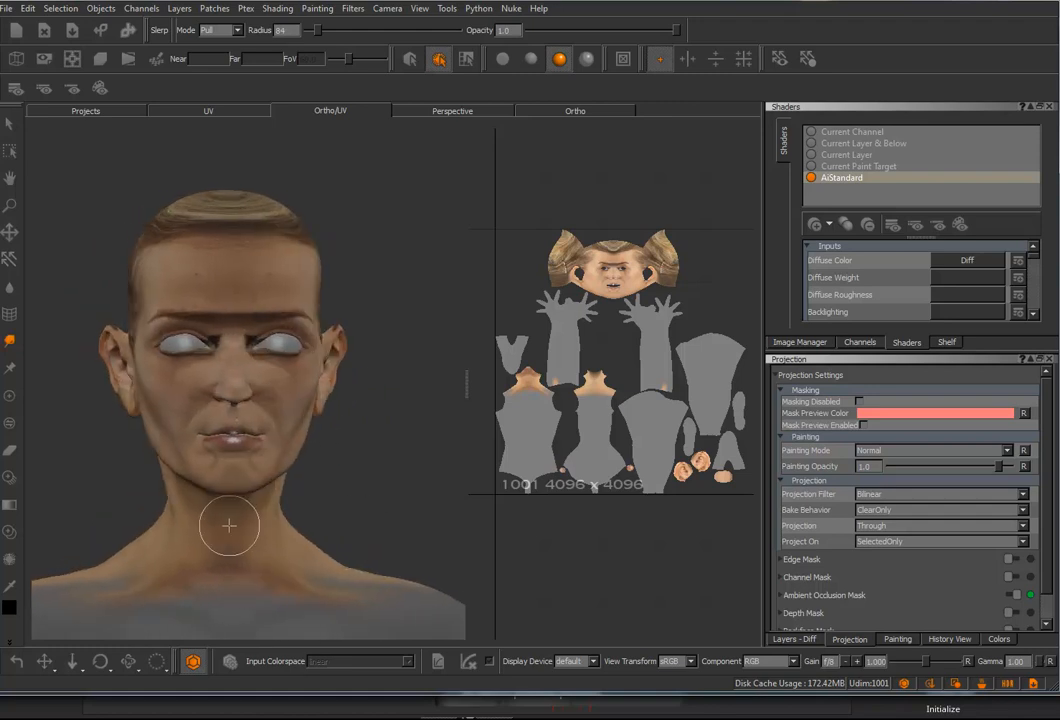
{"action": "key", "text": "F8"}
{"action": "key", "text": "F9"}
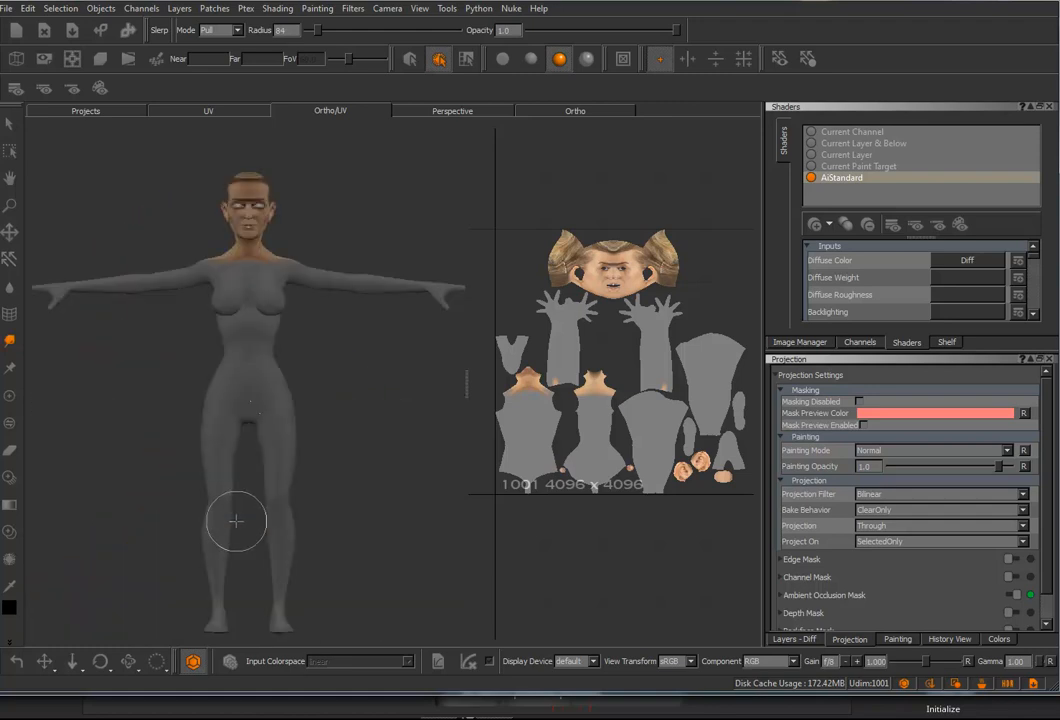
{"action": "right_click_drag", "start_coordinate": [293, 462], "coordinate": [357, 426], "text": "alt"}
{"action": "middle_click_drag", "start_coordinate": [335, 412], "coordinate": [345, 506], "text": "alt"}
{"action": "mouse_move", "coordinate": [326, 383]}
{"action": "left_mouse_down", "text": "alt"}
{"action": "mouse_move", "coordinate": [331, 461]}
{"action": "mouse_move", "coordinate": [327, 397]}
{"action": "mouse_move", "coordinate": [317, 391]}
{"action": "left_mouse_up", "text": "alt"}
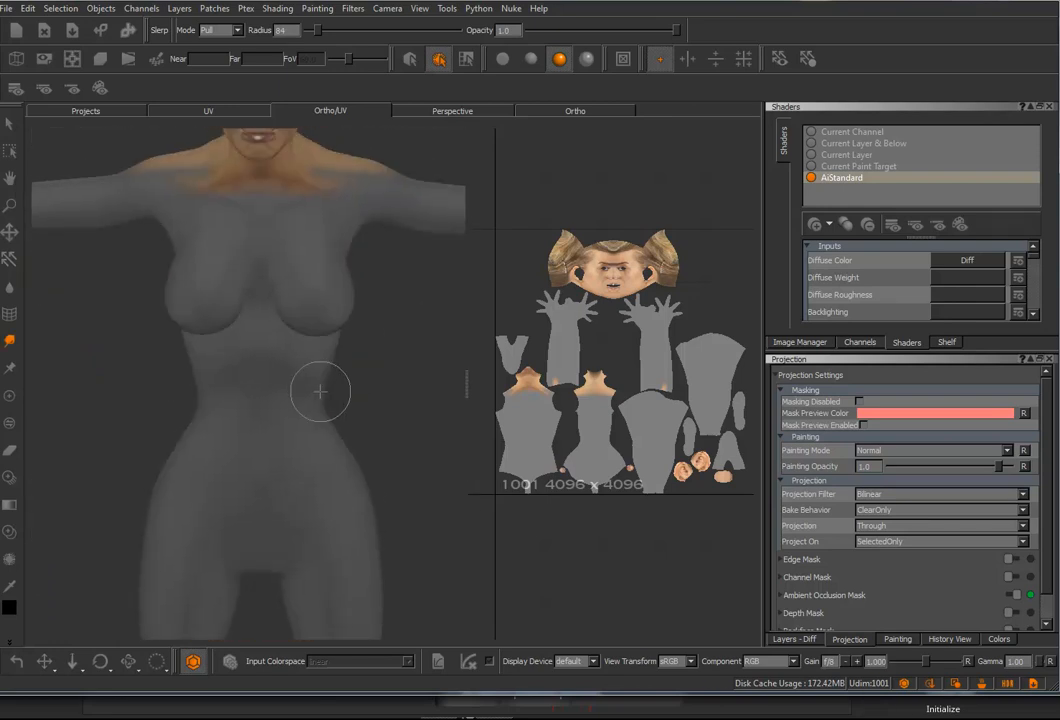
Step: Frame the head's front view and the face's UV shell closely to examine the painted texture
{"action": "key", "text": "F9"}
{"action": "right_click_drag", "start_coordinate": [350, 372], "coordinate": [460, 470], "text": "alt"}
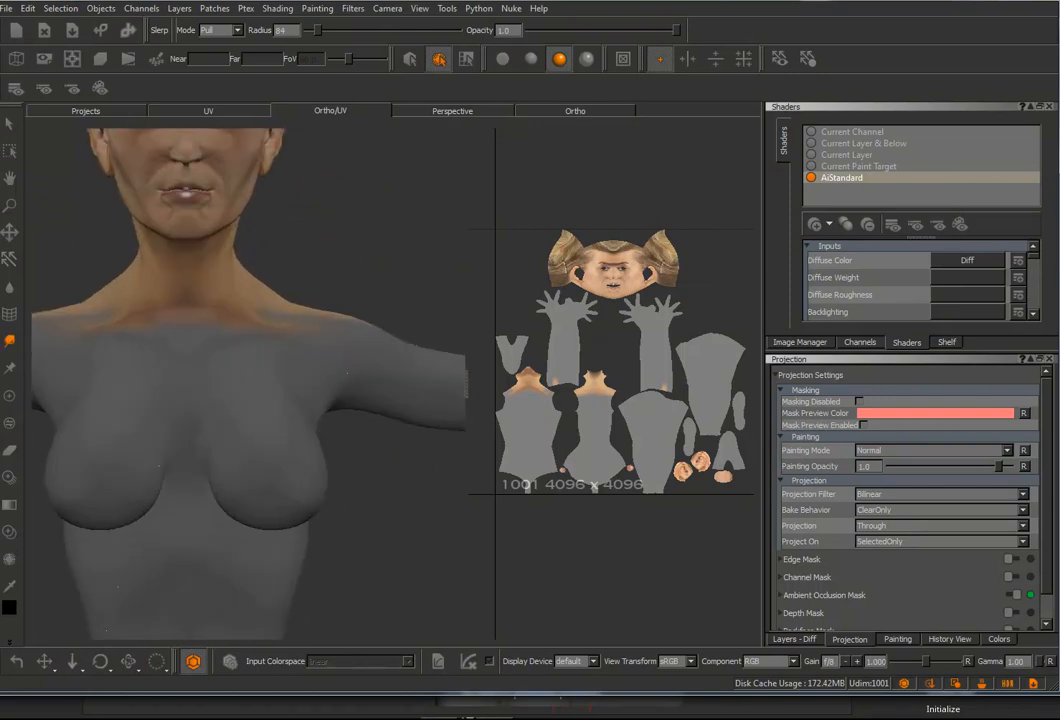
{"action": "middle_click_drag", "start_coordinate": [360, 265], "coordinate": [376, 509], "text": "alt"}
{"action": "mouse_move", "coordinate": [368, 443]}
{"action": "right_mouse_down", "text": "alt"}
{"action": "mouse_move", "coordinate": [402, 442]}
{"action": "mouse_move", "coordinate": [369, 440]}
{"action": "right_mouse_up", "text": "alt"}
{"action": "middle_click_drag", "start_coordinate": [333, 444], "coordinate": [371, 442], "text": "alt"}
{"action": "right_click_drag", "start_coordinate": [371, 442], "coordinate": [425, 436], "text": "alt"}
{"action": "right_click_drag", "start_coordinate": [620, 376], "coordinate": [648, 371], "text": "alt"}
{"action": "right_click_drag", "start_coordinate": [622, 303], "coordinate": [622, 400], "text": "alt"}
{"action": "key", "text": "p"}
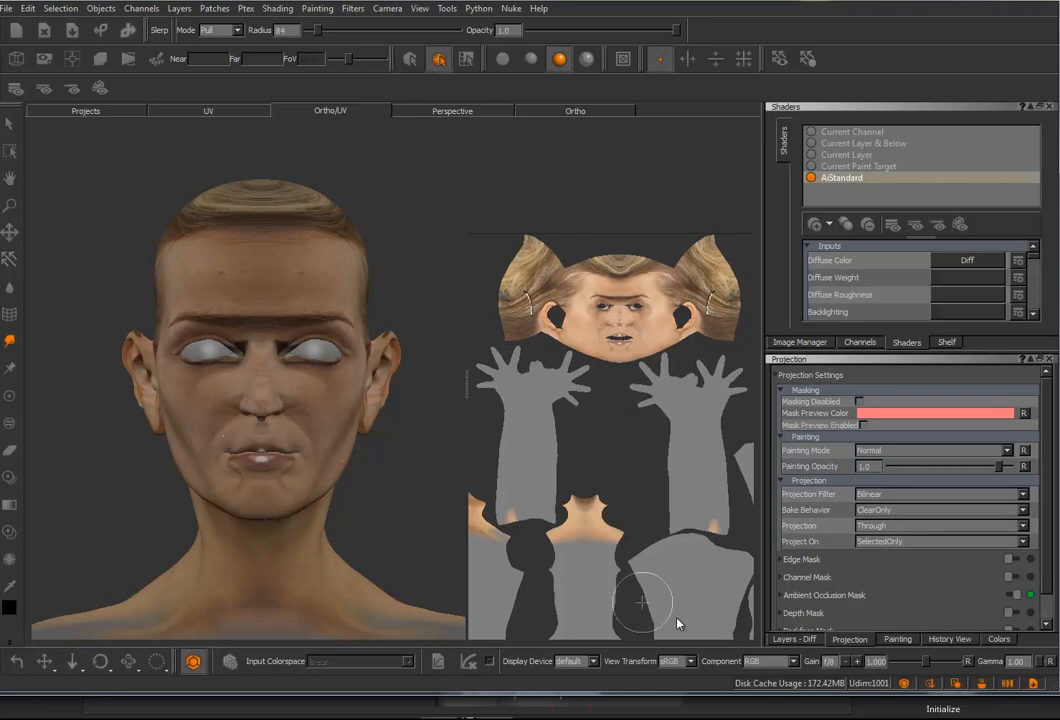
Step: Add a new paint layer above the painted profile layer and find the front-face photo IMG_0295.jpg in the image list
{"action": "left_click", "coordinate": [799, 641]}
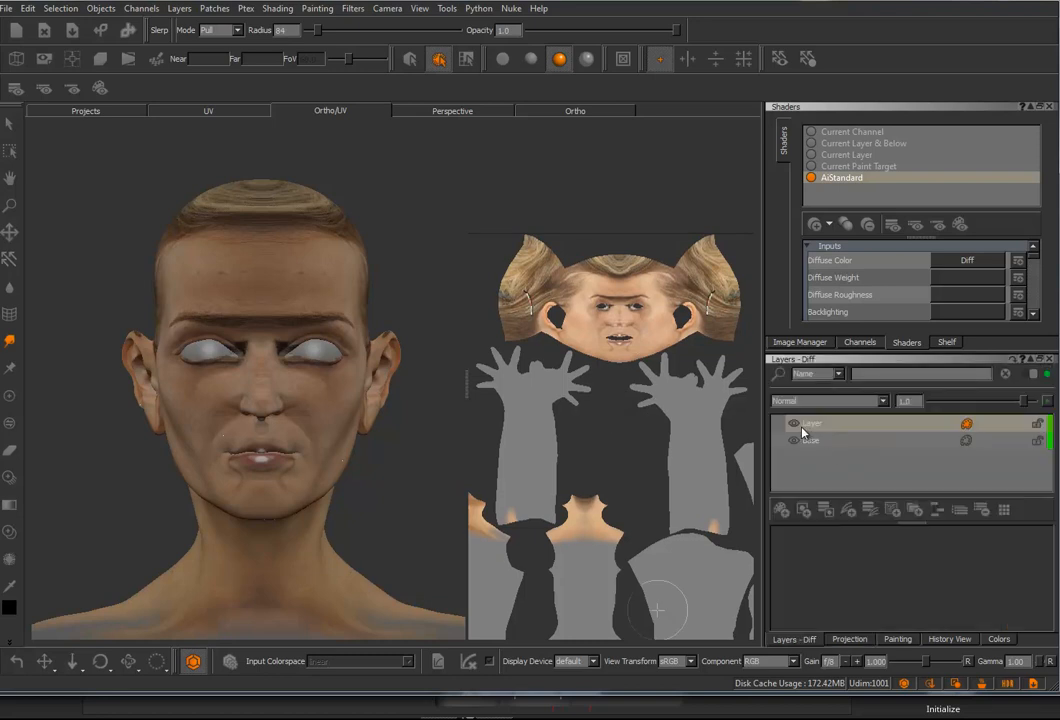
{"action": "left_click", "coordinate": [781, 509]}
{"action": "left_click", "coordinate": [818, 343]}
{"action": "left_click_drag", "start_coordinate": [1037, 209], "coordinate": [1042, 160]}
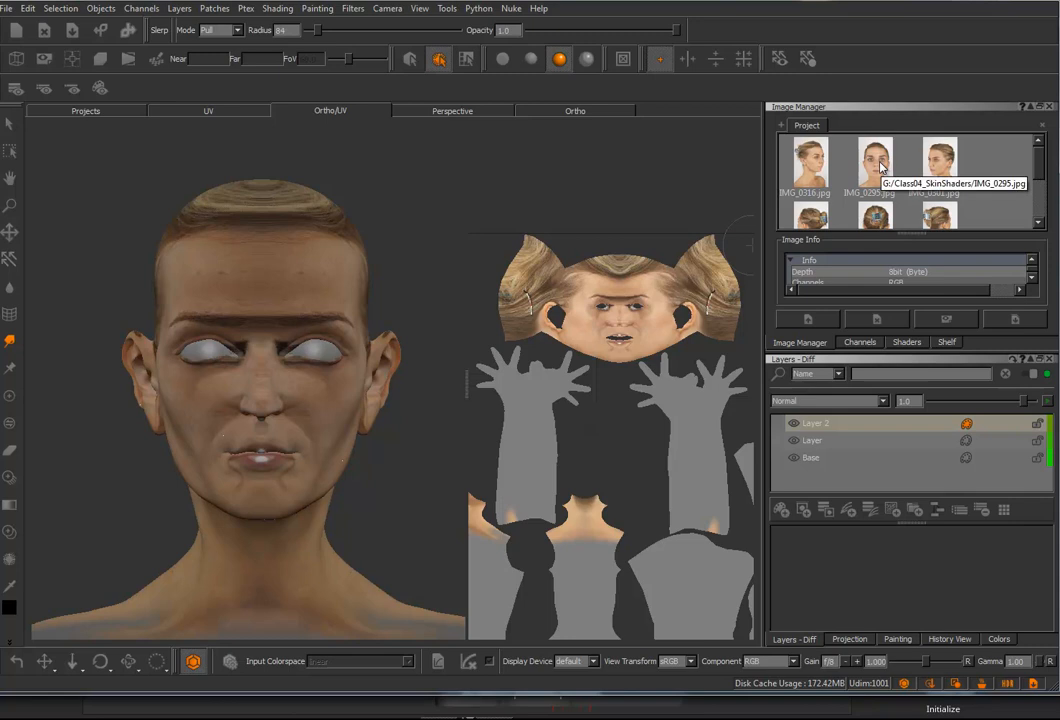
{"action": "scroll", "coordinate": [355, 433], "scroll_direction": "up", "scroll_amount": 3}
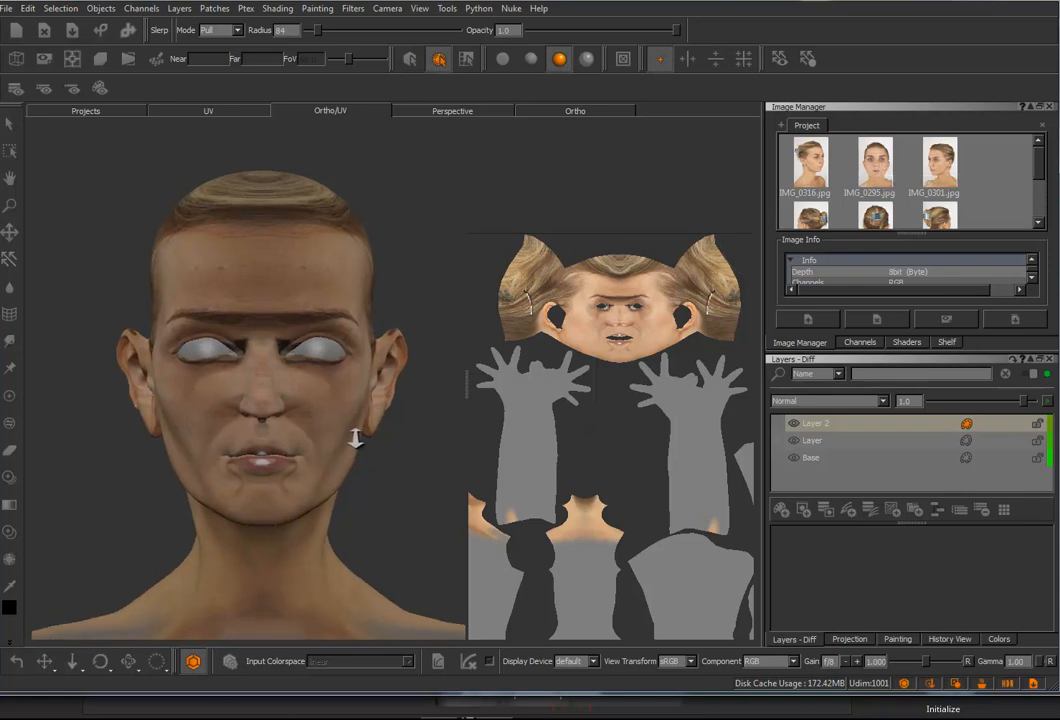
Step: Load IMG_0295.jpg for Paint Through over the head's front view and scale the photo down to about the head's size
{"action": "right_click_drag", "start_coordinate": [372, 438], "coordinate": [380, 428], "text": "alt"}
{"action": "middle_click_drag", "start_coordinate": [395, 408], "coordinate": [371, 432], "text": "alt"}
{"action": "right_click_drag", "start_coordinate": [371, 432], "coordinate": [366, 427], "text": "alt"}
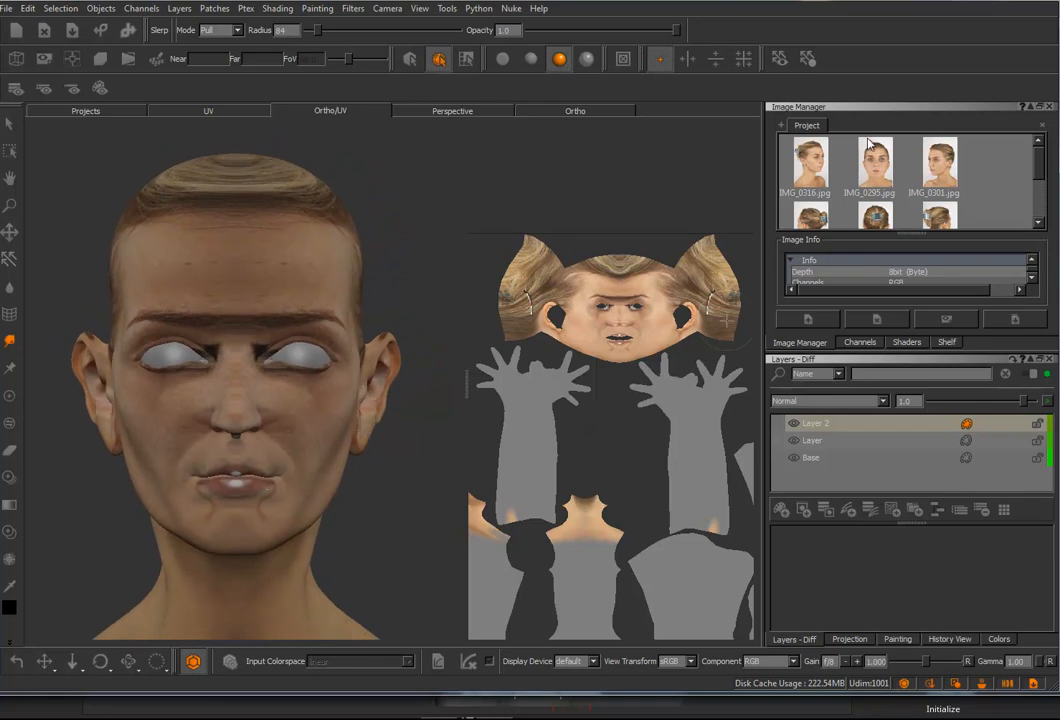
{"action": "mouse_move", "coordinate": [883, 170]}
{"action": "left_mouse_down"}
{"action": "mouse_move", "coordinate": [286, 355]}
{"action": "mouse_move", "coordinate": [296, 366]}
{"action": "left_mouse_up"}
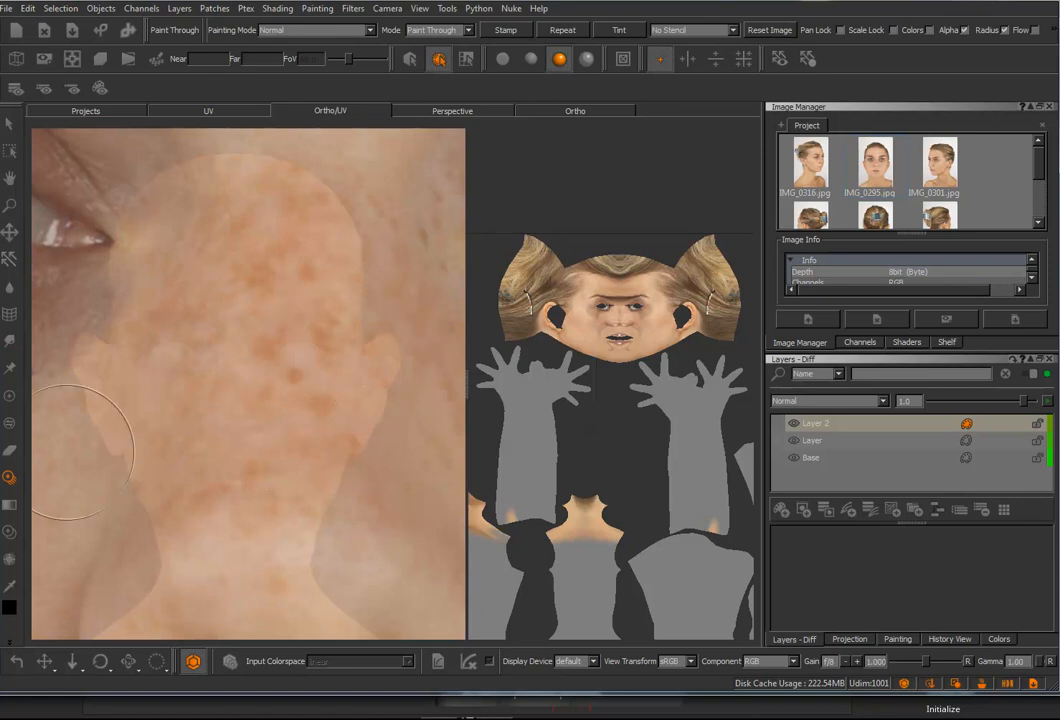
{"action": "right_click", "coordinate": [203, 428]}
{"action": "left_click", "coordinate": [215, 428]}
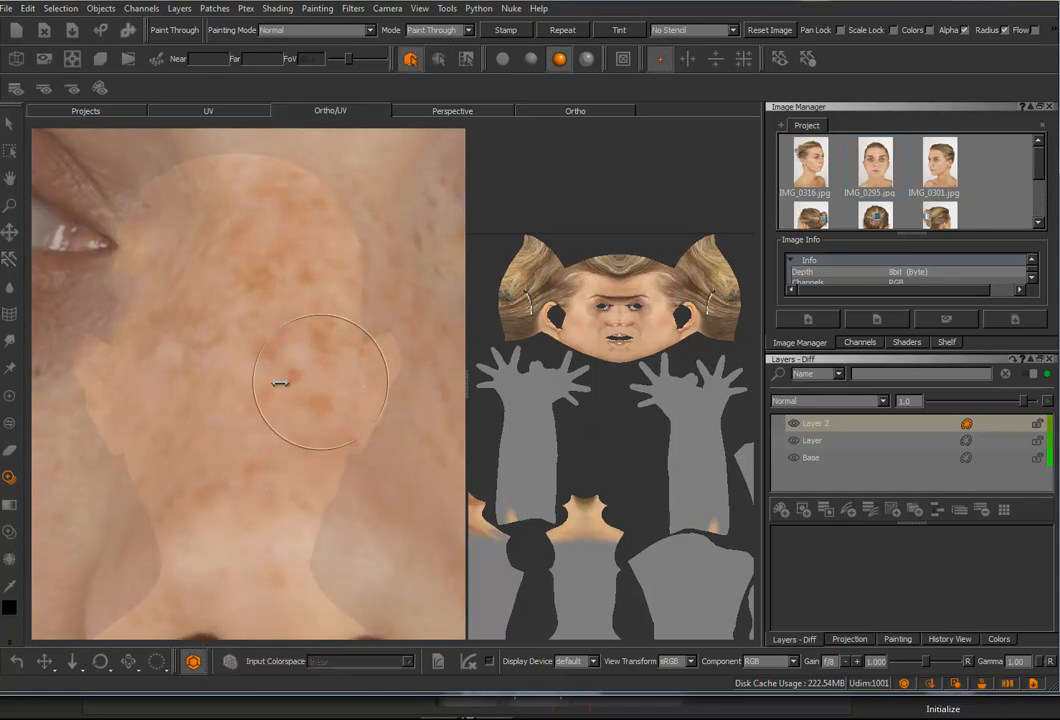
{"action": "left_click_drag", "start_coordinate": [303, 382], "coordinate": [158, 383], "text": "ctrl+shift"}
{"action": "left_click_drag", "start_coordinate": [264, 384], "coordinate": [83, 386], "text": "ctrl+shift"}
{"action": "mouse_move", "coordinate": [208, 379]}
{"action": "left_mouse_down", "text": "ctrl+shift"}
{"action": "mouse_move", "coordinate": [78, 386]}
{"action": "mouse_move", "coordinate": [144, 386]}
{"action": "left_mouse_up", "text": "ctrl+shift"}
{"action": "left_click_drag", "start_coordinate": [250, 333], "coordinate": [270, 333], "text": "ctrl+shift"}
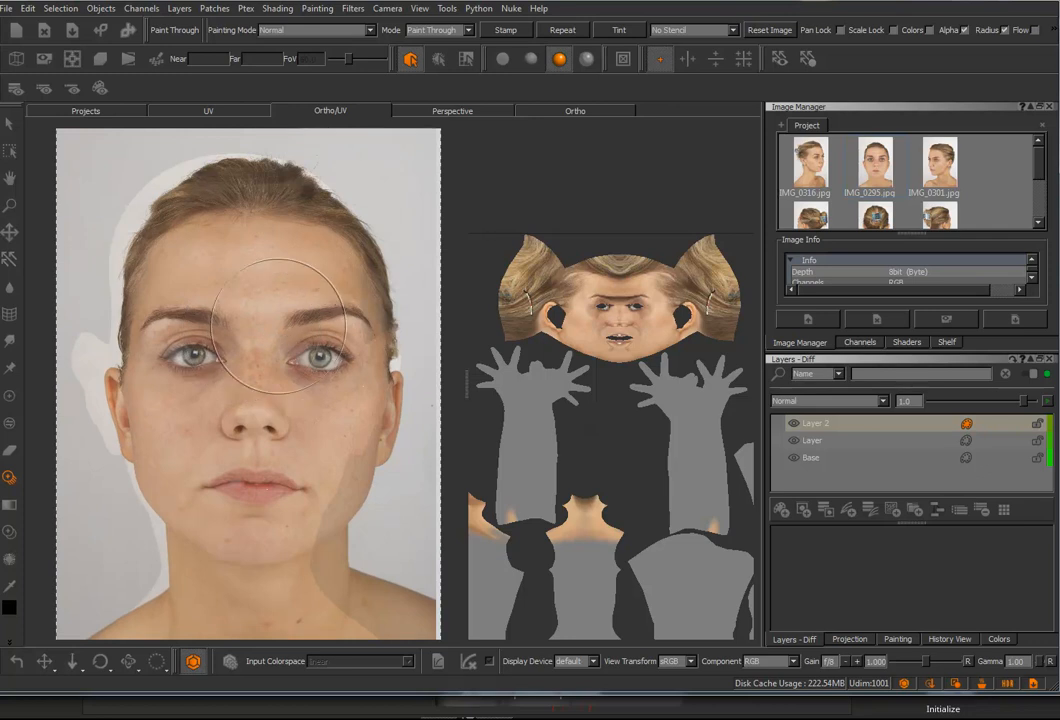
Step: Make the photo preview more transparent and align its eyes, nose and mouth with the head mesh, enlarging it to cover the face
{"action": "key", "text": "Down"}
{"action": "key", "text": "Down"}
{"action": "key", "text": "Down"}
{"action": "key", "text": "Down"}
{"action": "key", "text": "Down"}
{"action": "key", "text": "Down"}
{"action": "key", "text": "Down"}
{"action": "key", "text": "Down"}
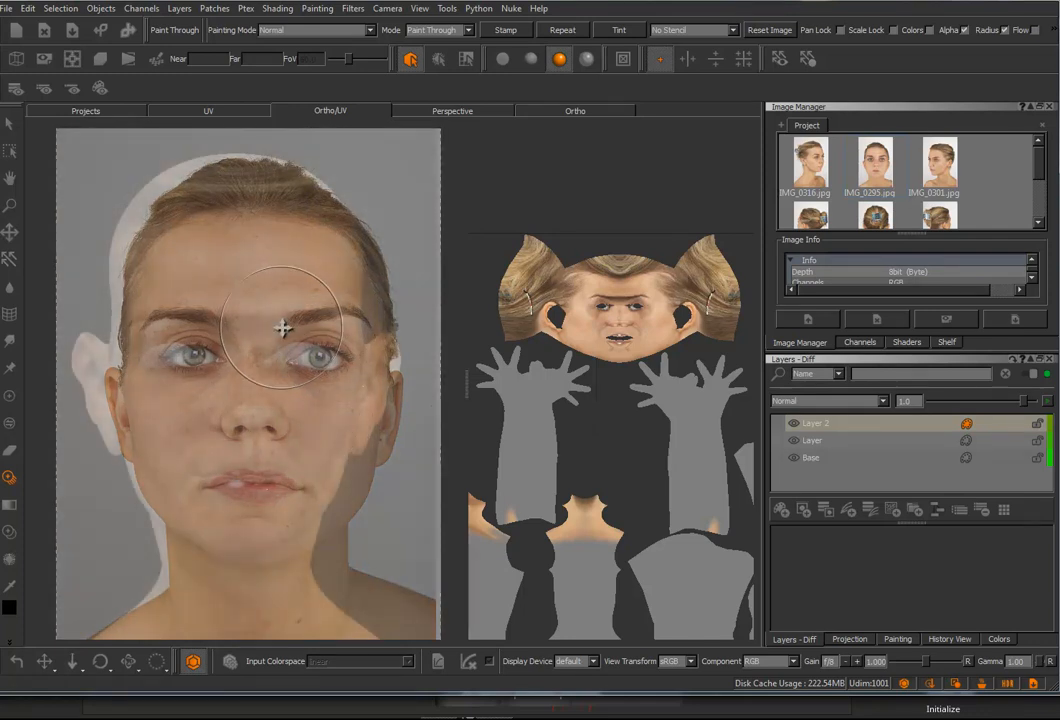
{"action": "mouse_move", "coordinate": [331, 421]}
{"action": "left_mouse_down"}
{"action": "mouse_move", "coordinate": [304, 420]}
{"action": "mouse_move", "coordinate": [330, 420]}
{"action": "left_mouse_up"}
{"action": "key", "text": "ctrl+z"}
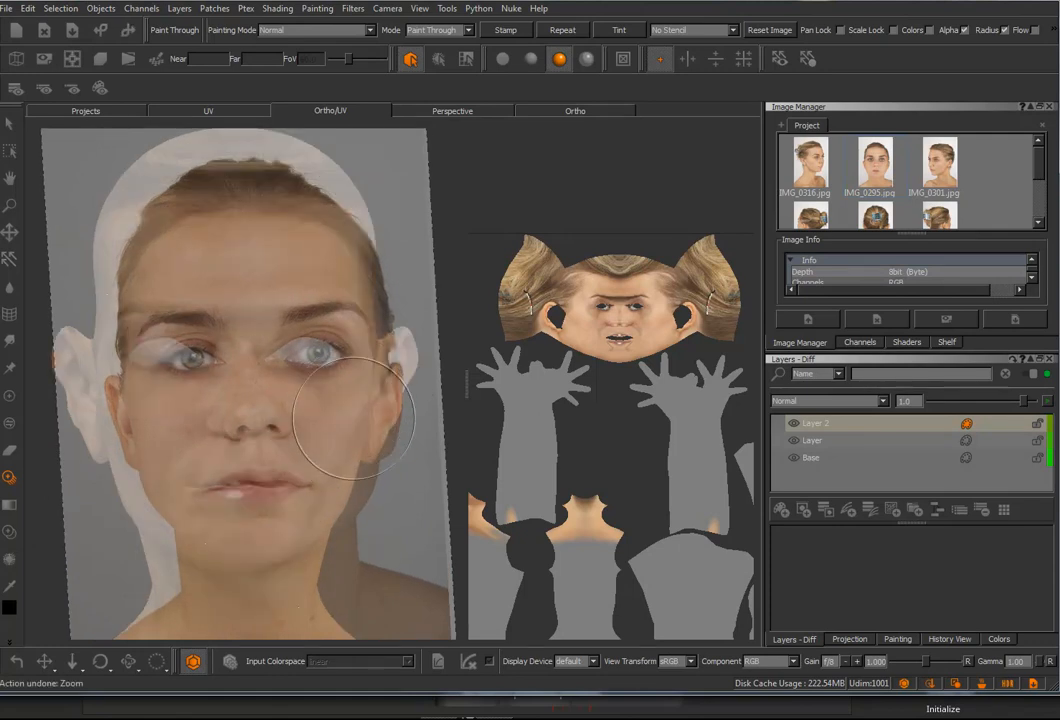
{"action": "mouse_move", "coordinate": [354, 418]}
{"action": "left_mouse_down"}
{"action": "mouse_move", "coordinate": [310, 424]}
{"action": "mouse_move", "coordinate": [334, 431]}
{"action": "mouse_move", "coordinate": [319, 426]}
{"action": "left_mouse_up"}
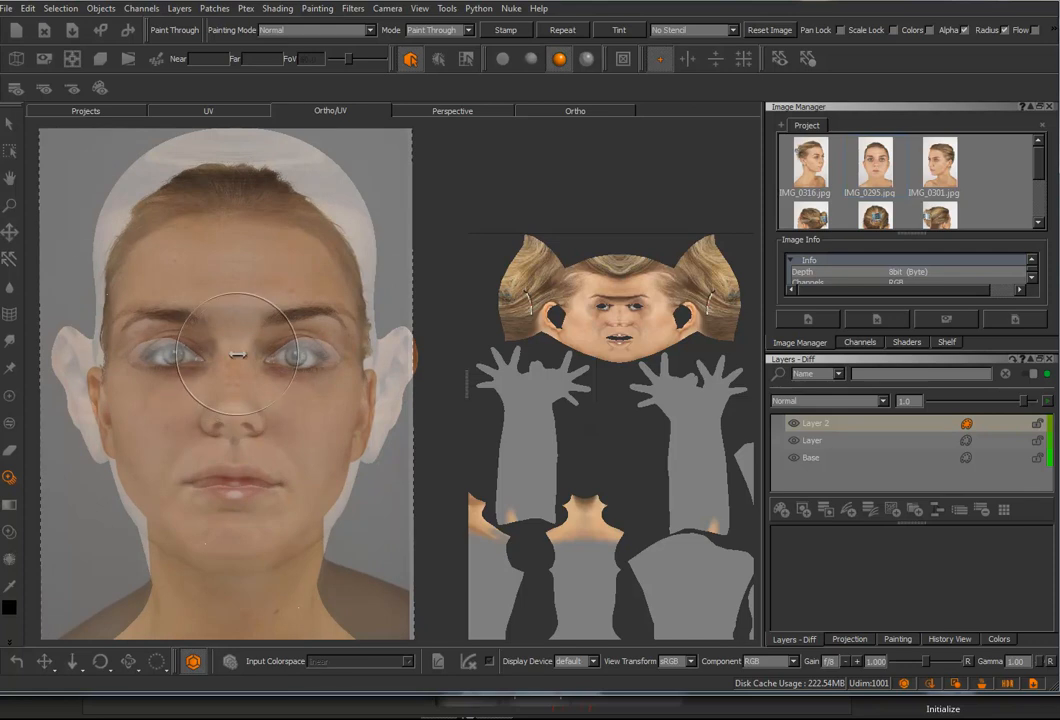
{"action": "left_click_drag", "start_coordinate": [238, 358], "coordinate": [252, 355]}
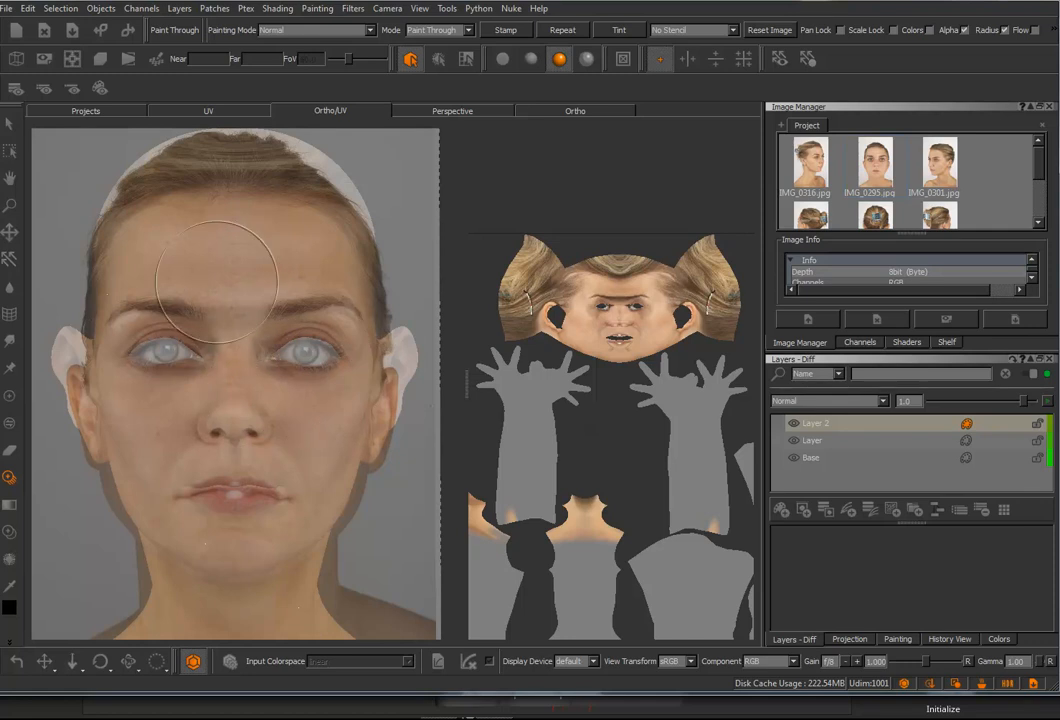
Step: Paint the aligned front photo through onto the face, forehead and scalp of the head
{"action": "left_click", "coordinate": [10, 316]}
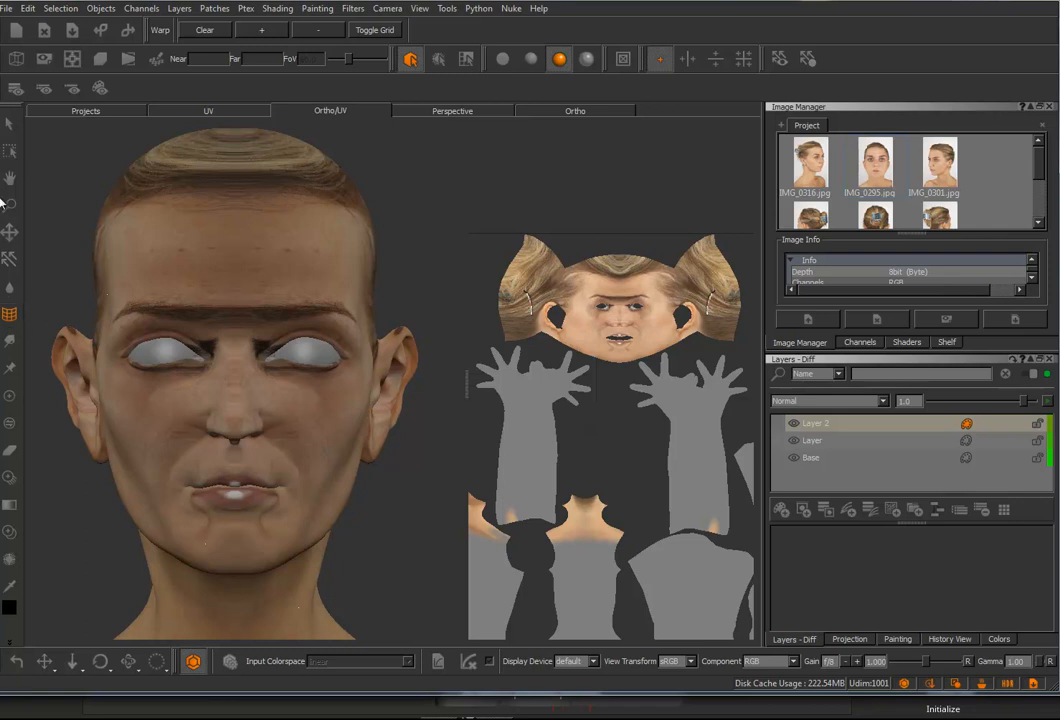
{"action": "left_click", "coordinate": [9, 478]}
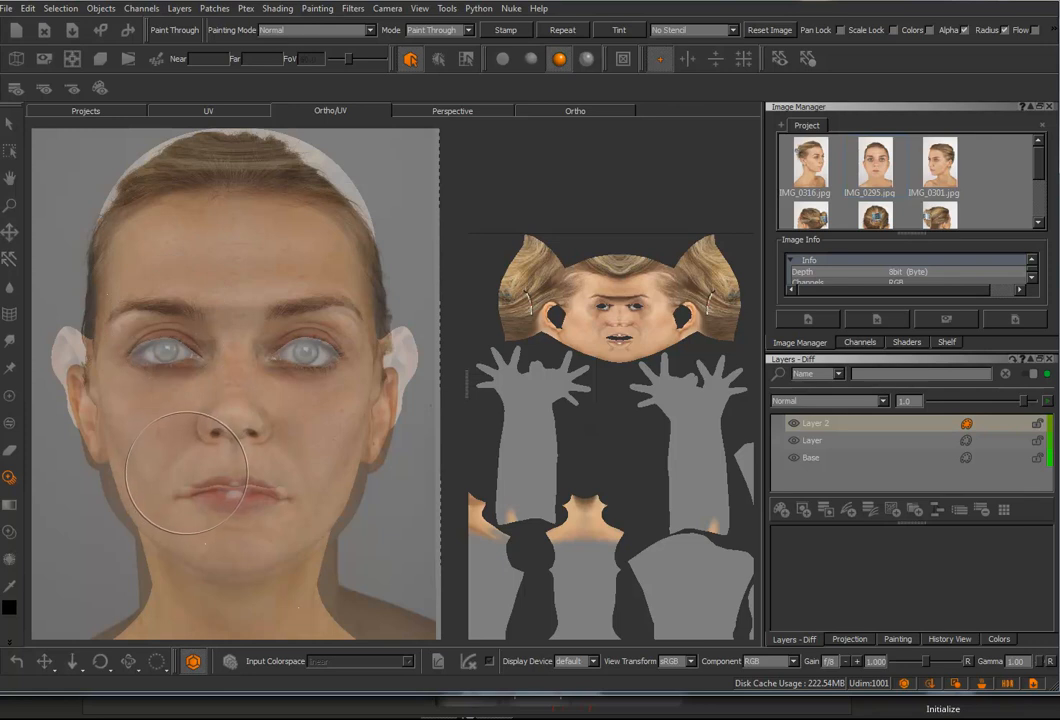
{"action": "mouse_move", "coordinate": [173, 494]}
{"action": "left_mouse_down"}
{"action": "mouse_move", "coordinate": [167, 519]}
{"action": "mouse_move", "coordinate": [175, 380]}
{"action": "mouse_move", "coordinate": [225, 360]}
{"action": "mouse_move", "coordinate": [255, 362]}
{"action": "mouse_move", "coordinate": [320, 399]}
{"action": "mouse_move", "coordinate": [235, 312]}
{"action": "mouse_move", "coordinate": [240, 280]}
{"action": "mouse_move", "coordinate": [110, 285]}
{"action": "mouse_move", "coordinate": [346, 307]}
{"action": "mouse_move", "coordinate": [300, 205]}
{"action": "mouse_move", "coordinate": [110, 180]}
{"action": "mouse_move", "coordinate": [327, 245]}
{"action": "mouse_move", "coordinate": [200, 190]}
{"action": "mouse_move", "coordinate": [95, 220]}
{"action": "mouse_move", "coordinate": [210, 175]}
{"action": "mouse_move", "coordinate": [356, 243]}
{"action": "mouse_move", "coordinate": [340, 400]}
{"action": "left_mouse_up"}
{"action": "mouse_move", "coordinate": [118, 470]}
{"action": "left_mouse_down"}
{"action": "mouse_move", "coordinate": [68, 285]}
{"action": "mouse_move", "coordinate": [142, 180]}
{"action": "left_mouse_up"}
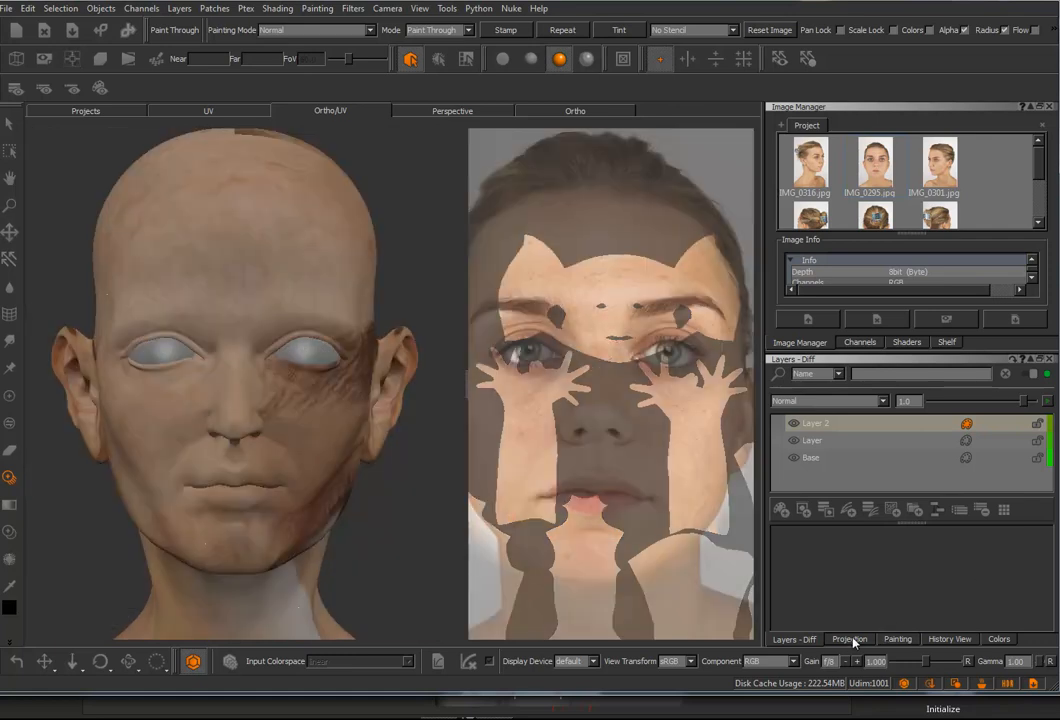
Step: Change the projection setting from Through to Front for the painted photo
{"action": "left_click", "coordinate": [850, 639]}
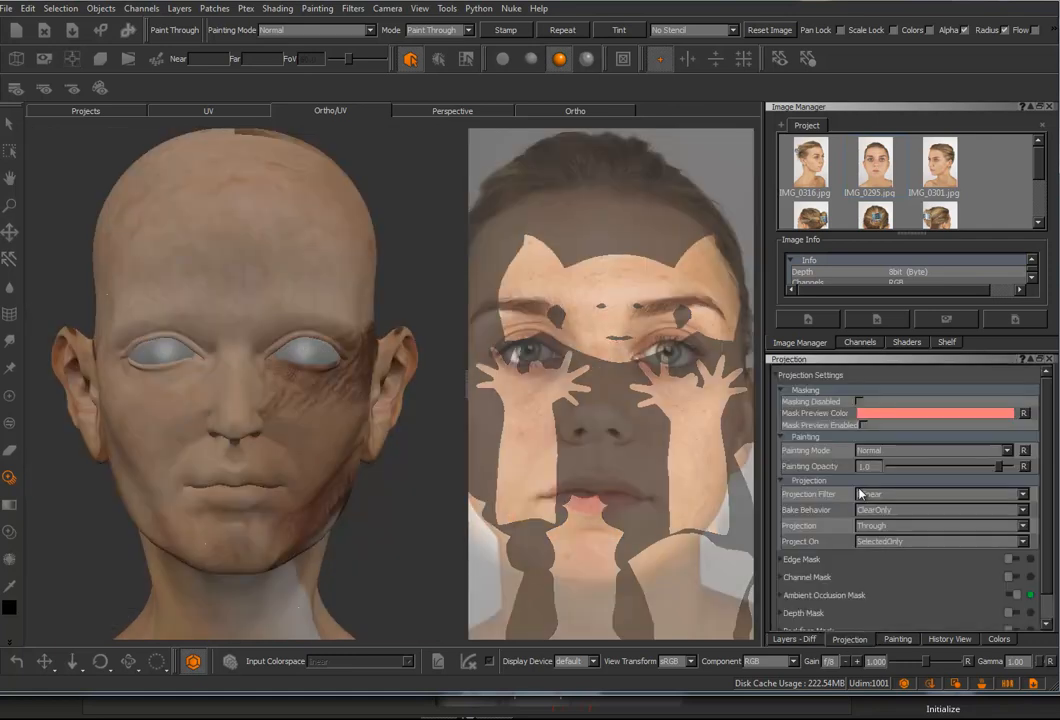
{"action": "left_click", "coordinate": [895, 535]}
{"action": "left_click", "coordinate": [885, 570]}
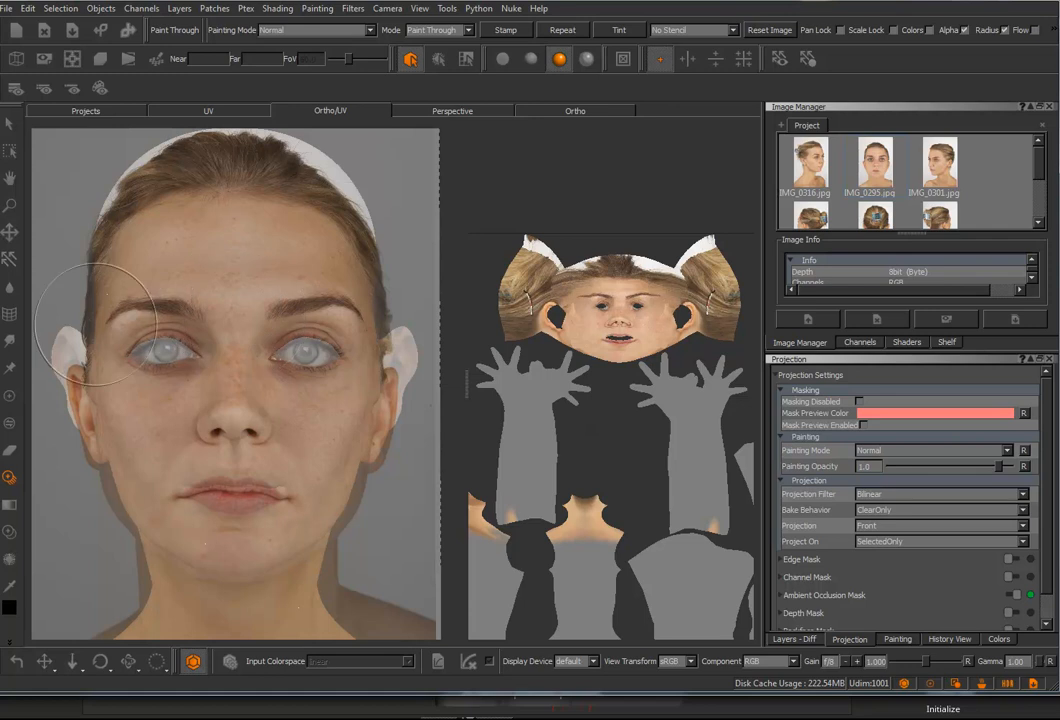
Step: Create a warp grid over the upper head and pull its points outward to extend the hair across the scalp
{"action": "left_click", "coordinate": [10, 315]}
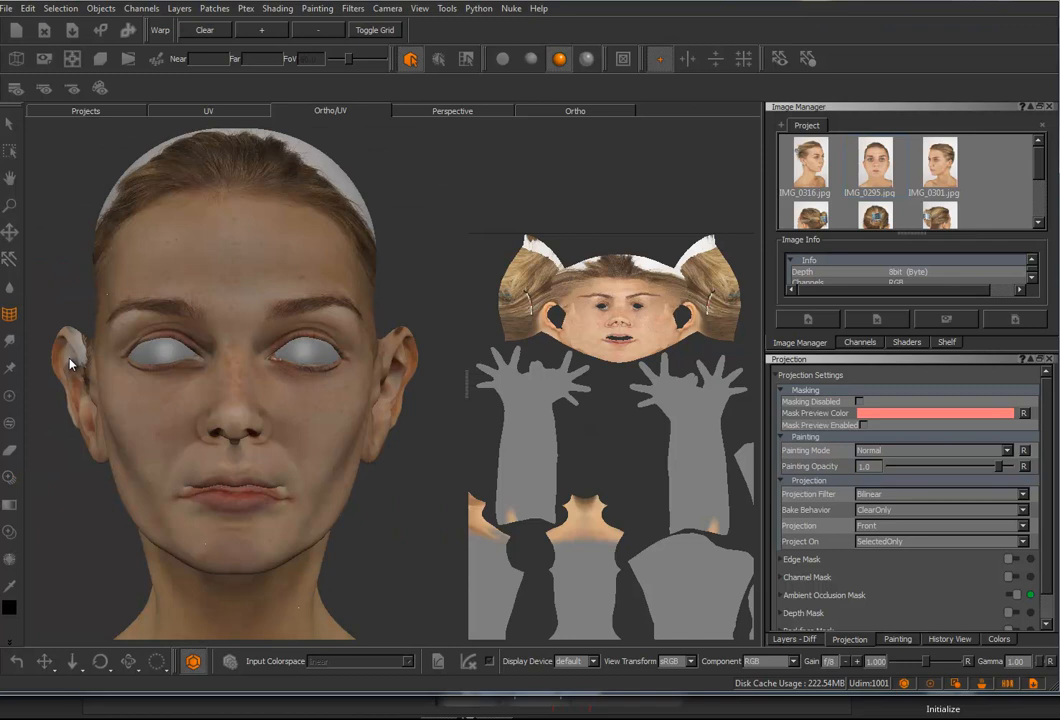
{"action": "left_click_drag", "start_coordinate": [69, 358], "coordinate": [425, 132]}
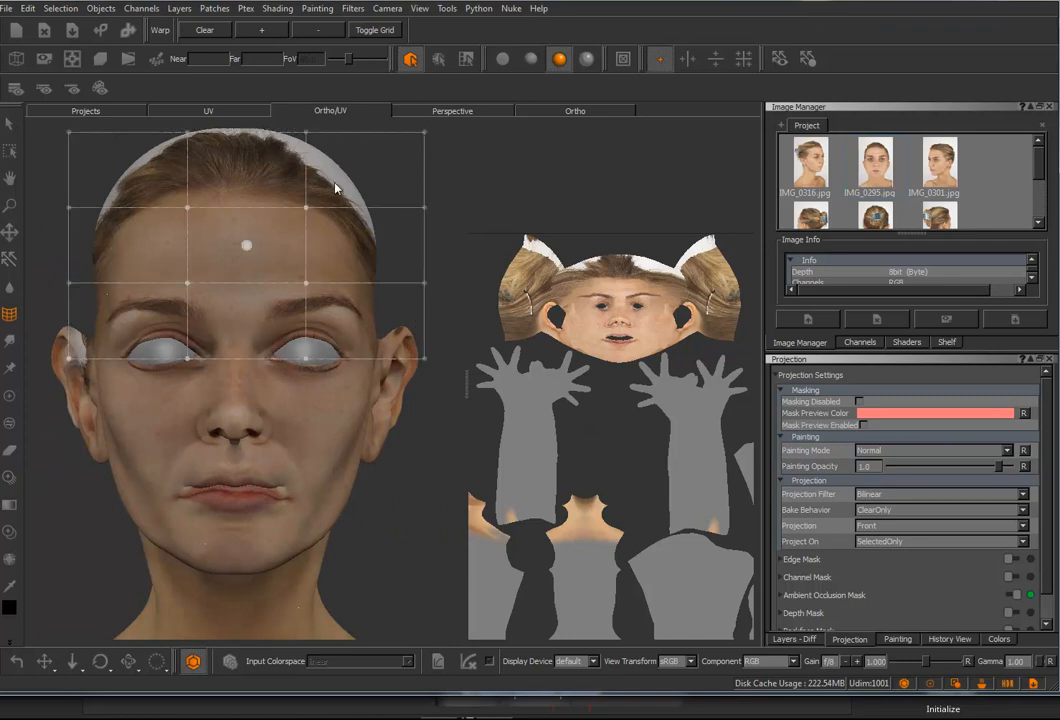
{"action": "left_click_drag", "start_coordinate": [306, 133], "coordinate": [309, 155]}
{"action": "left_click_drag", "start_coordinate": [306, 209], "coordinate": [320, 167]}
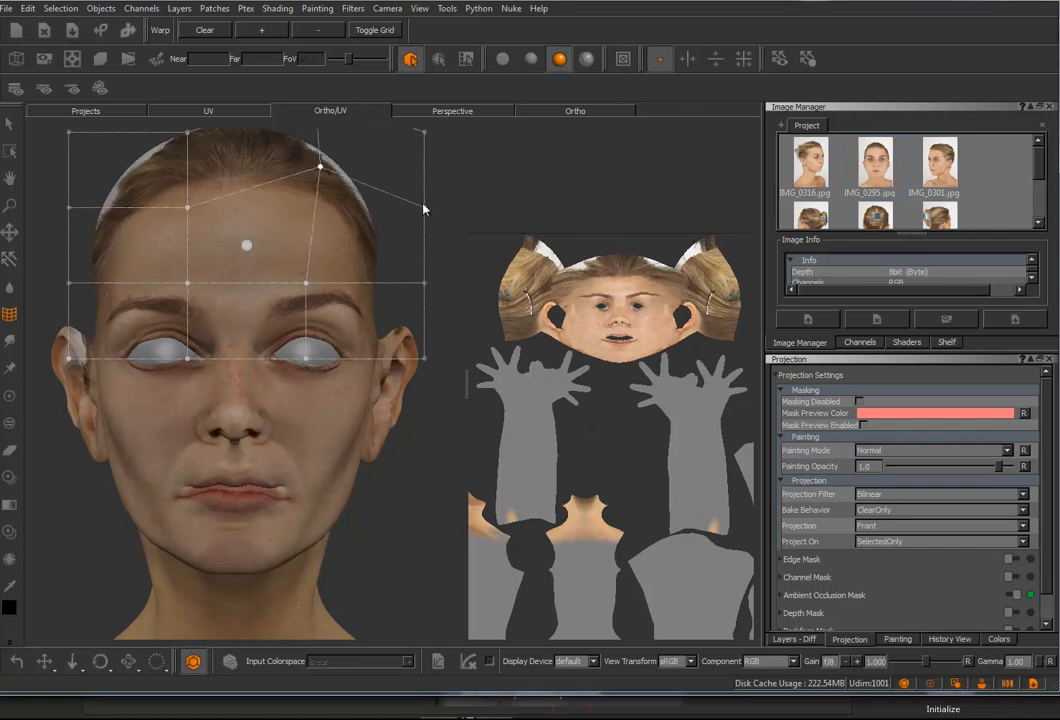
{"action": "left_click_drag", "start_coordinate": [425, 207], "coordinate": [441, 177]}
{"action": "left_click_drag", "start_coordinate": [327, 172], "coordinate": [324, 157]}
{"action": "left_click_drag", "start_coordinate": [185, 206], "coordinate": [169, 191]}
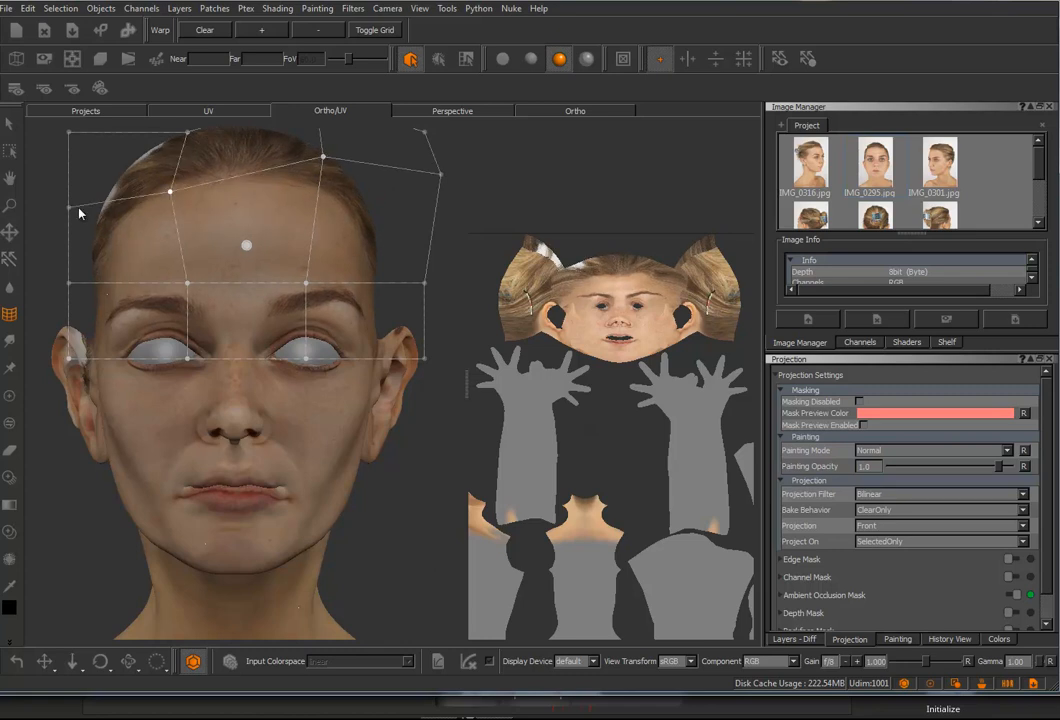
{"action": "left_click_drag", "start_coordinate": [69, 208], "coordinate": [48, 177]}
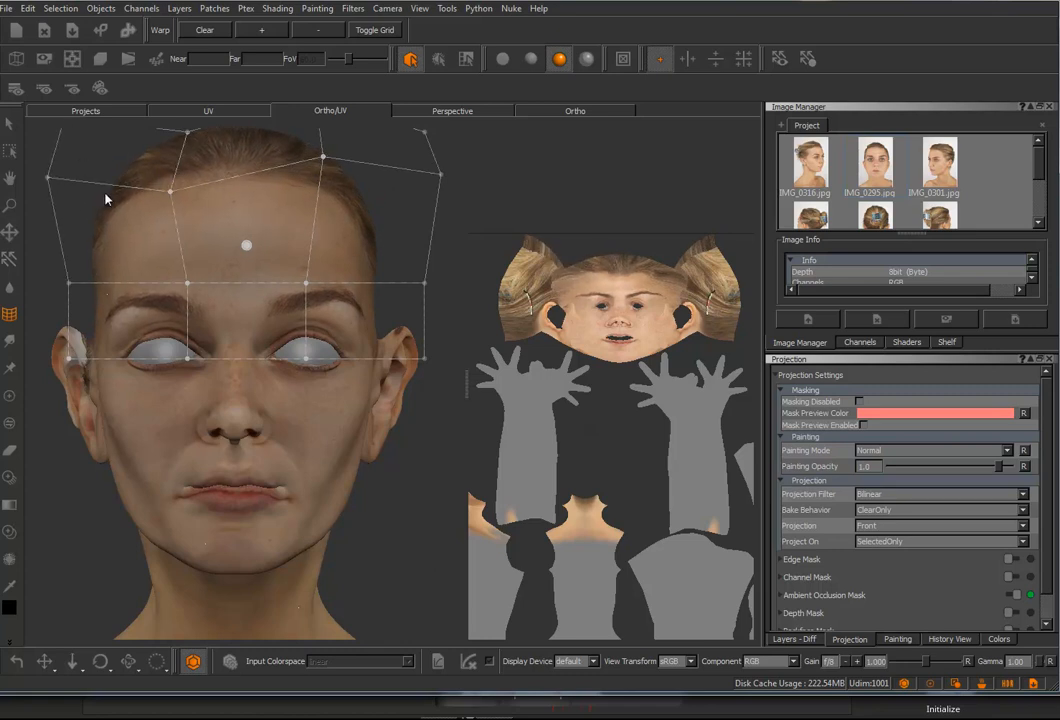
Step: Adjust the warp grid points around the brows, eyes, ears and hairline to fit the photo to the mesh
{"action": "left_click_drag", "start_coordinate": [69, 284], "coordinate": [63, 285]}
{"action": "left_click_drag", "start_coordinate": [188, 286], "coordinate": [197, 282]}
{"action": "left_click_drag", "start_coordinate": [190, 358], "coordinate": [191, 362]}
{"action": "left_click_drag", "start_coordinate": [307, 363], "coordinate": [288, 366]}
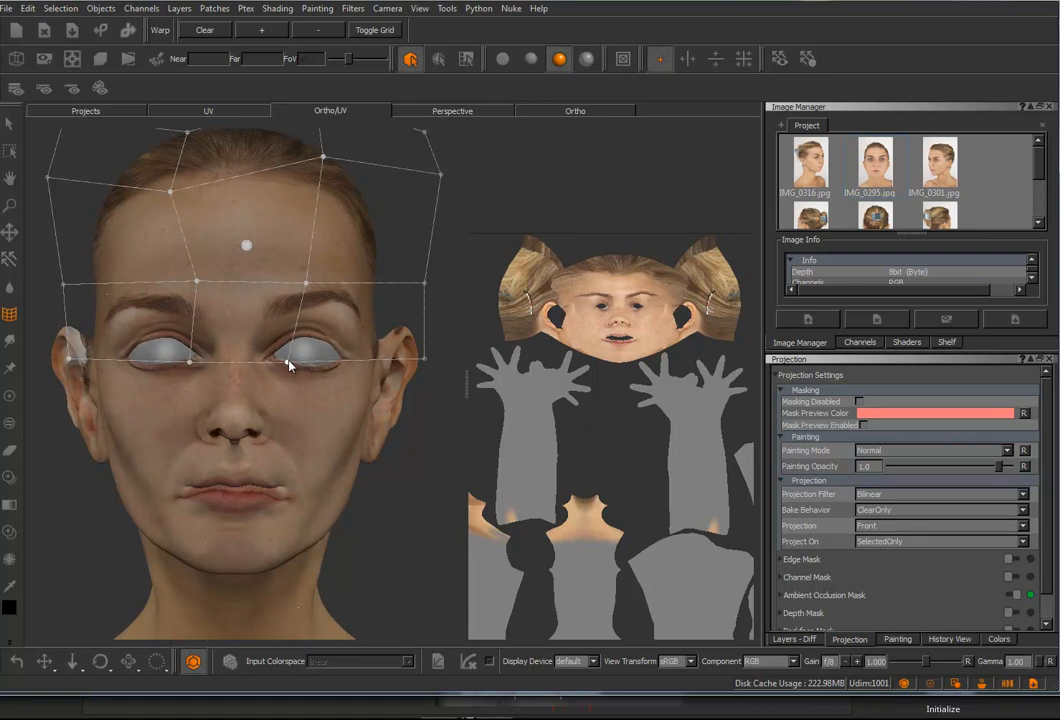
{"action": "left_click_drag", "start_coordinate": [425, 360], "coordinate": [456, 361]}
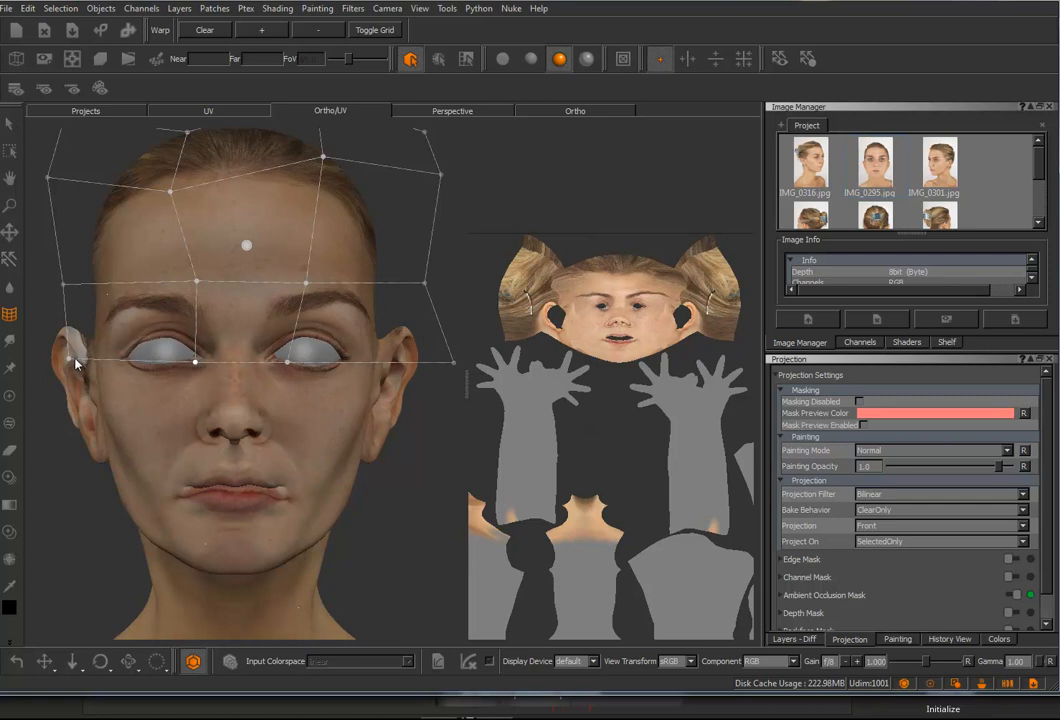
{"action": "left_click_drag", "start_coordinate": [68, 360], "coordinate": [43, 360]}
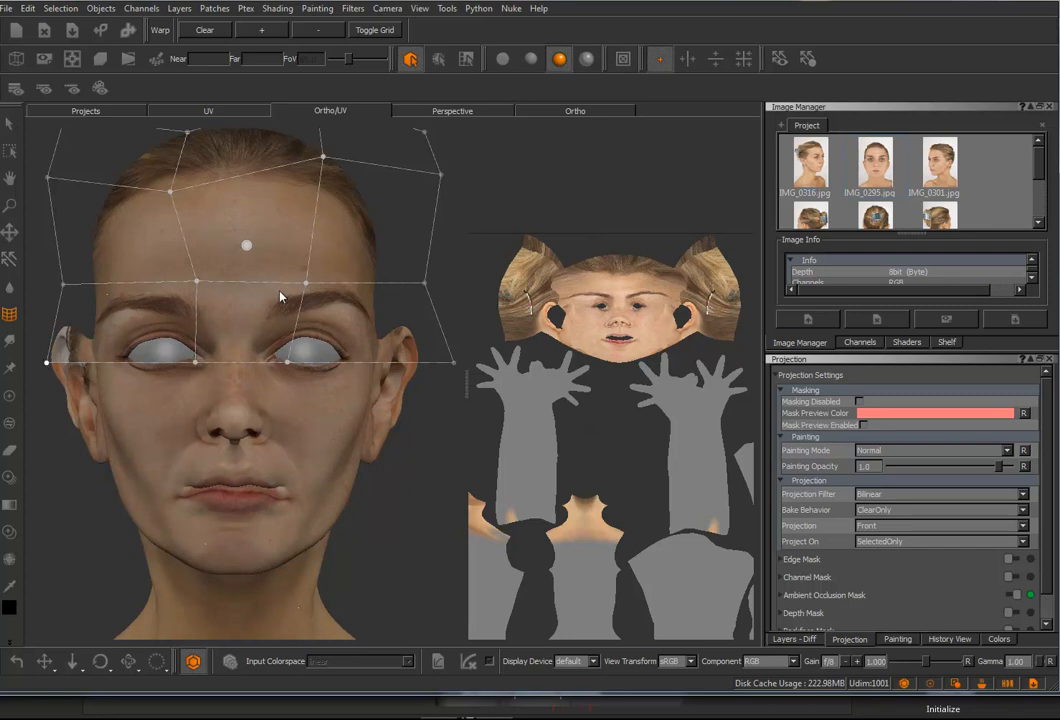
{"action": "left_click_drag", "start_coordinate": [303, 286], "coordinate": [276, 287]}
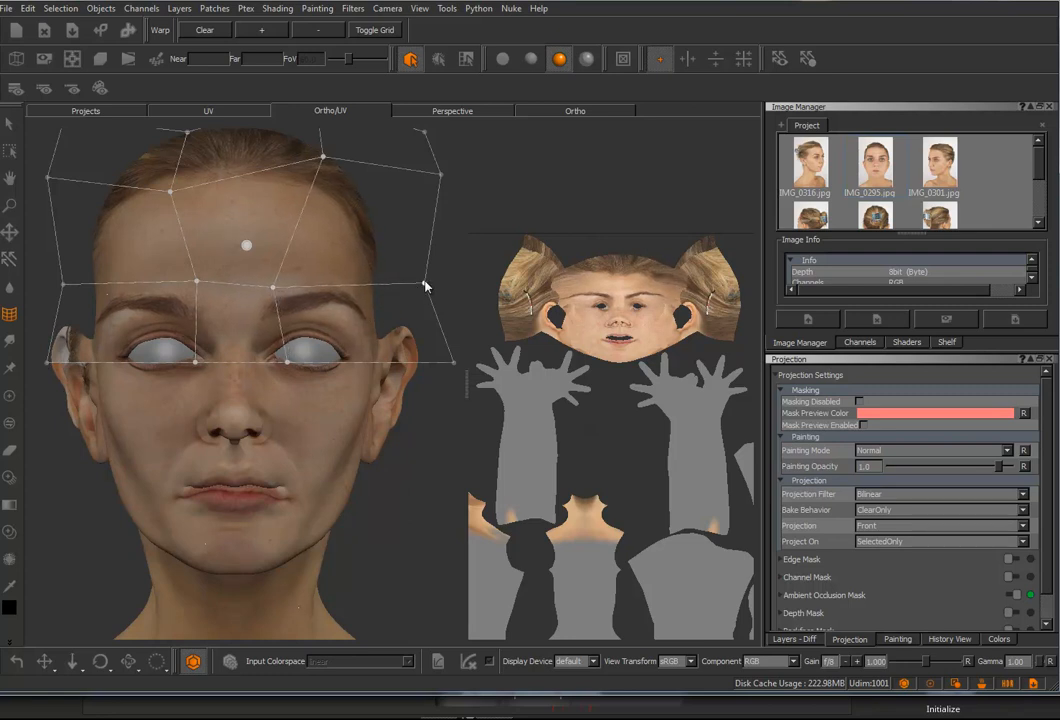
{"action": "left_click_drag", "start_coordinate": [325, 159], "coordinate": [322, 166]}
{"action": "left_click_drag", "start_coordinate": [169, 197], "coordinate": [176, 172]}
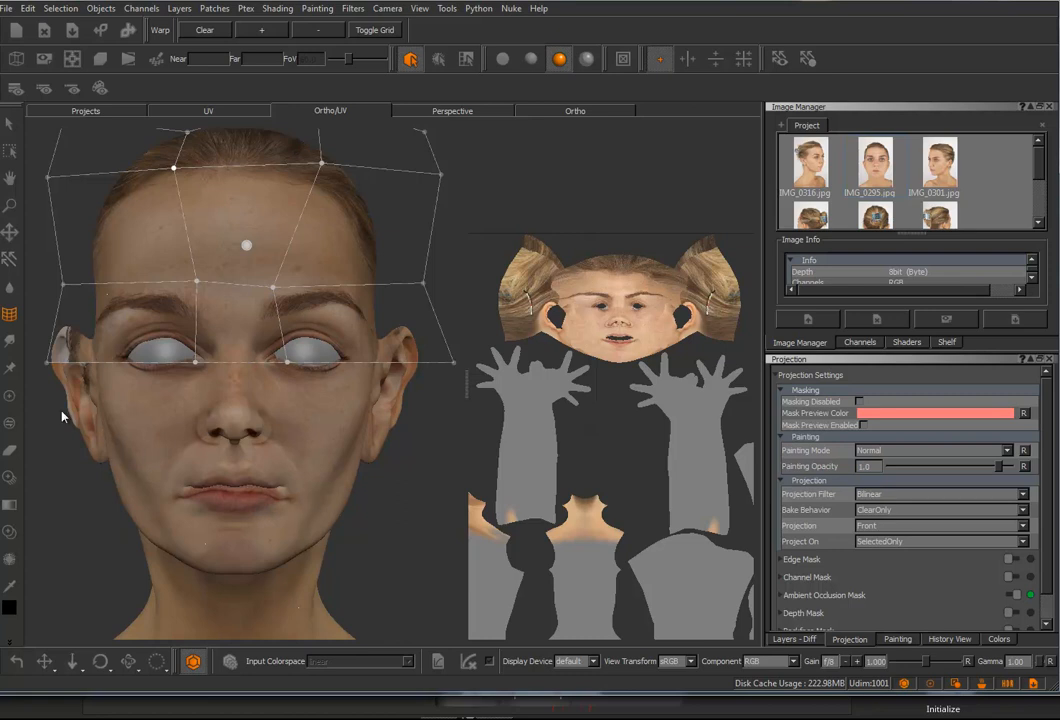
Step: Try clearing the warp grid and drawing a new one over the lower face
{"action": "left_click", "coordinate": [202, 31]}
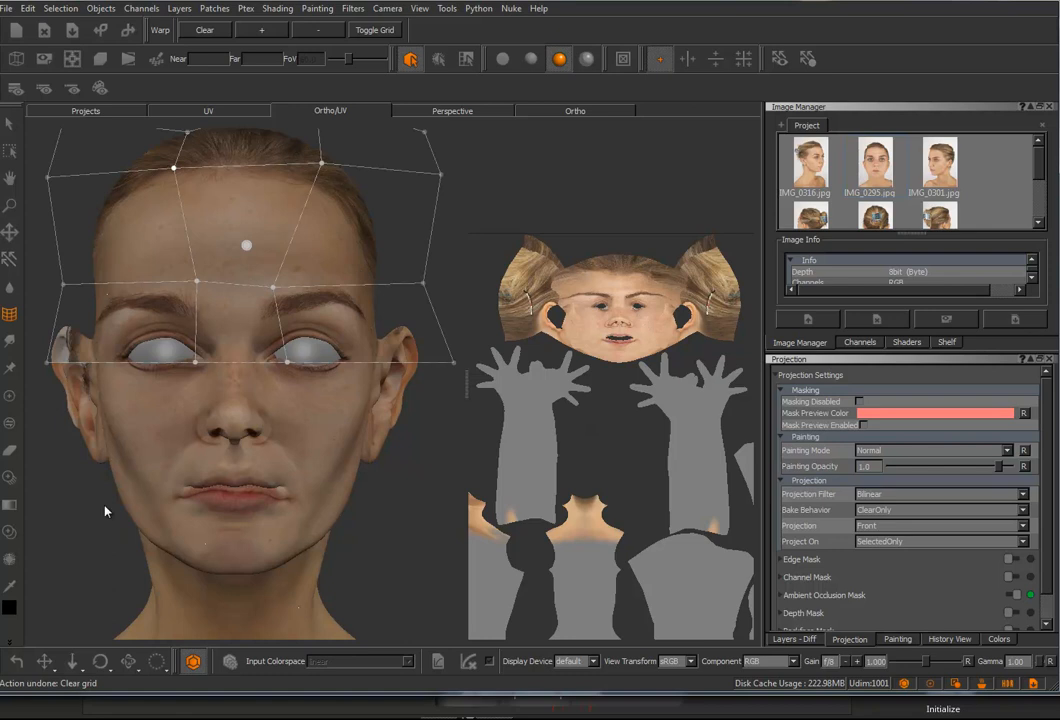
{"action": "left_click_drag", "start_coordinate": [38, 622], "coordinate": [456, 357]}
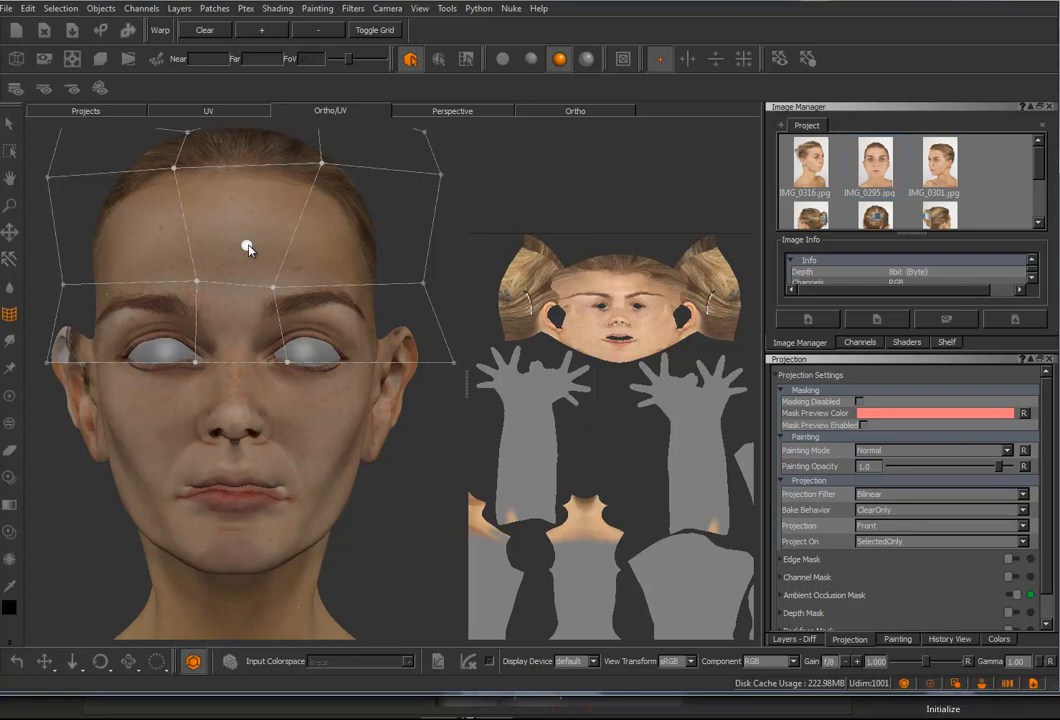
Step: Pull the photo's mouth corners and both sides of the nose into place with a Slerp radius of 162
{"action": "left_click", "coordinate": [10, 342]}
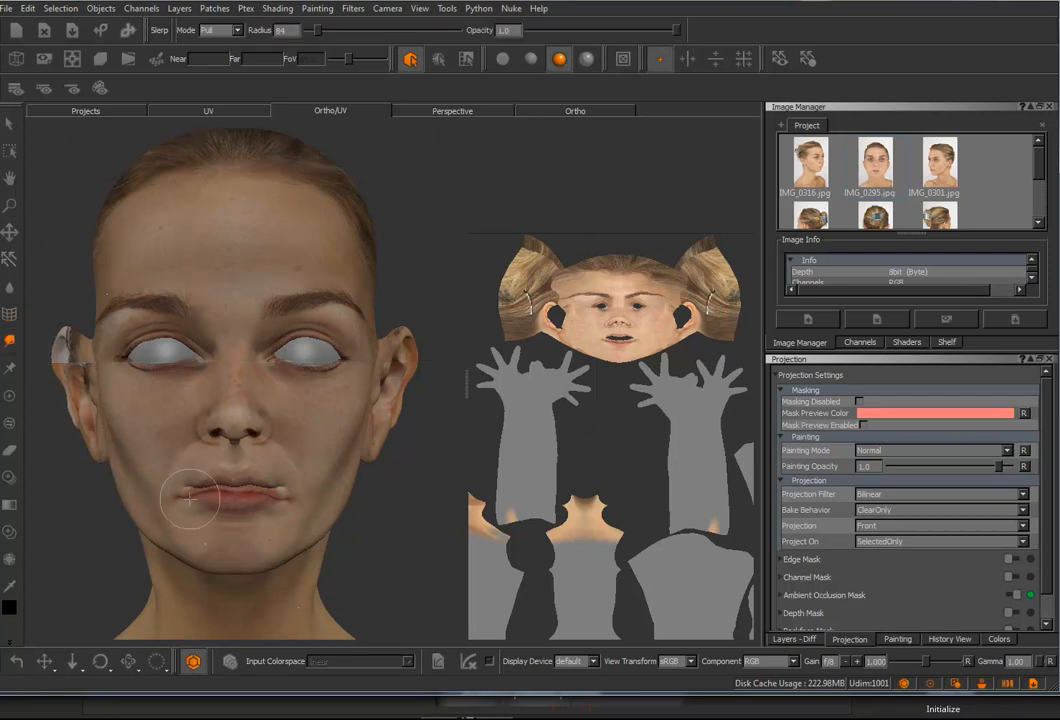
{"action": "left_click_drag", "start_coordinate": [188, 498], "coordinate": [188, 498], "text": "shift"}
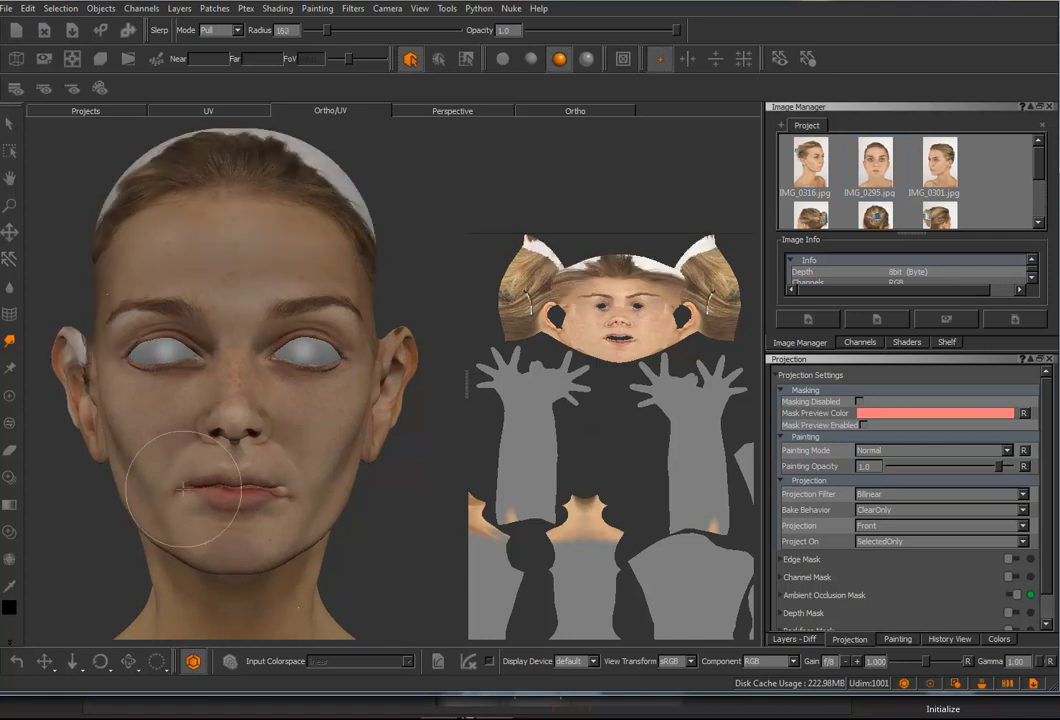
{"action": "left_click", "coordinate": [7, 314]}
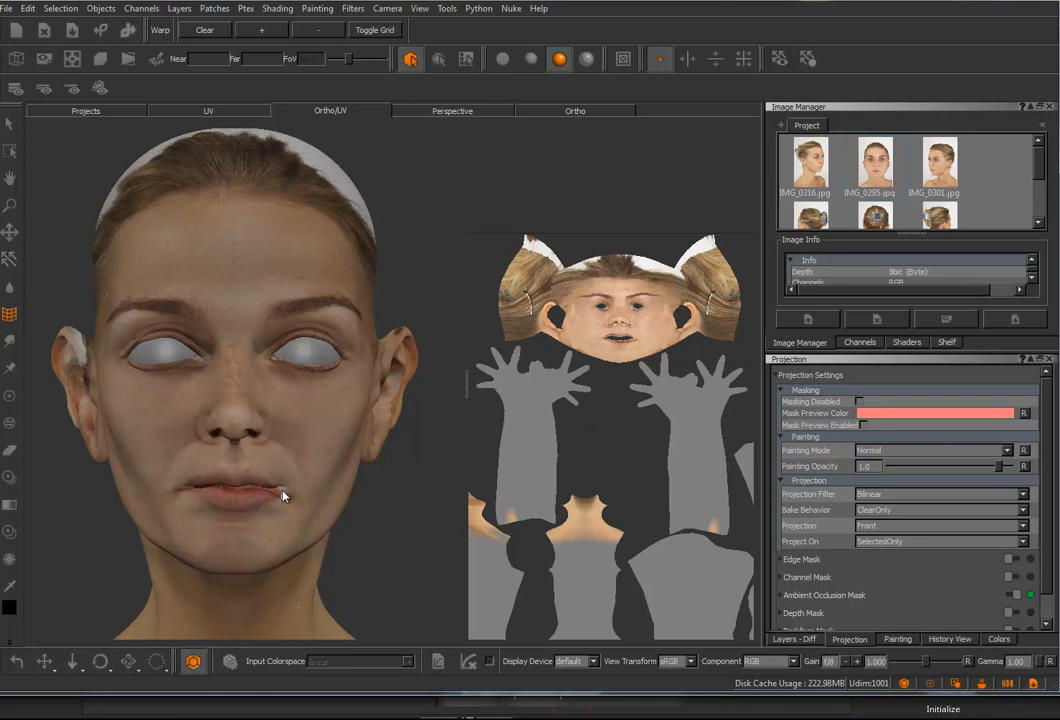
{"action": "left_click", "coordinate": [7, 343]}
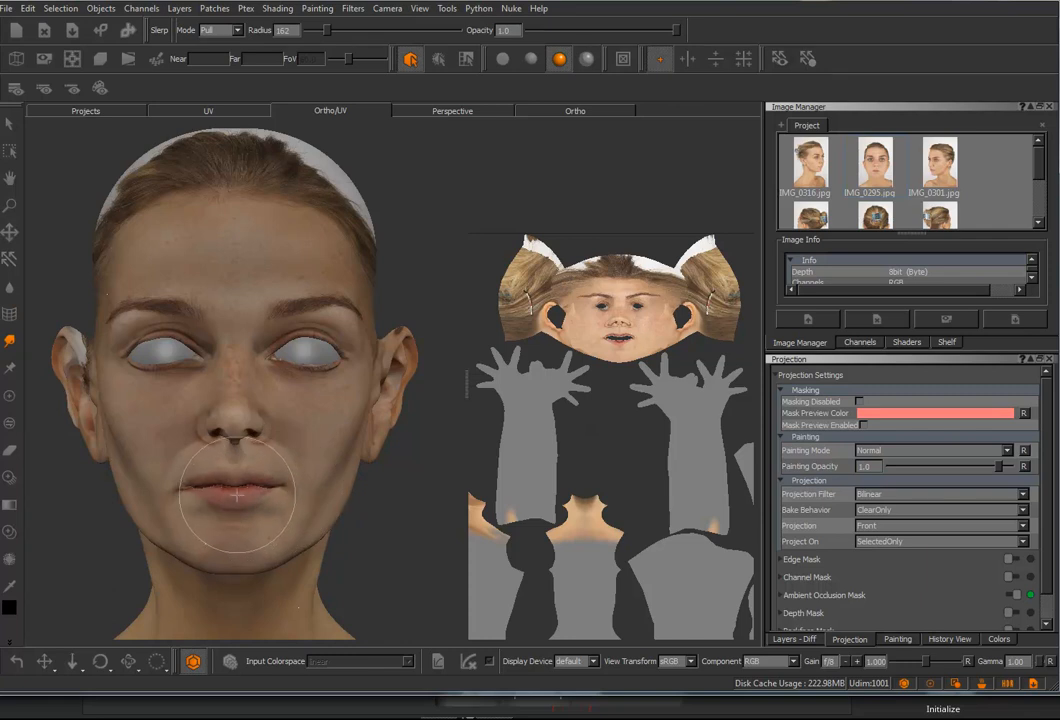
{"action": "left_click_drag", "start_coordinate": [178, 438], "coordinate": [205, 424]}
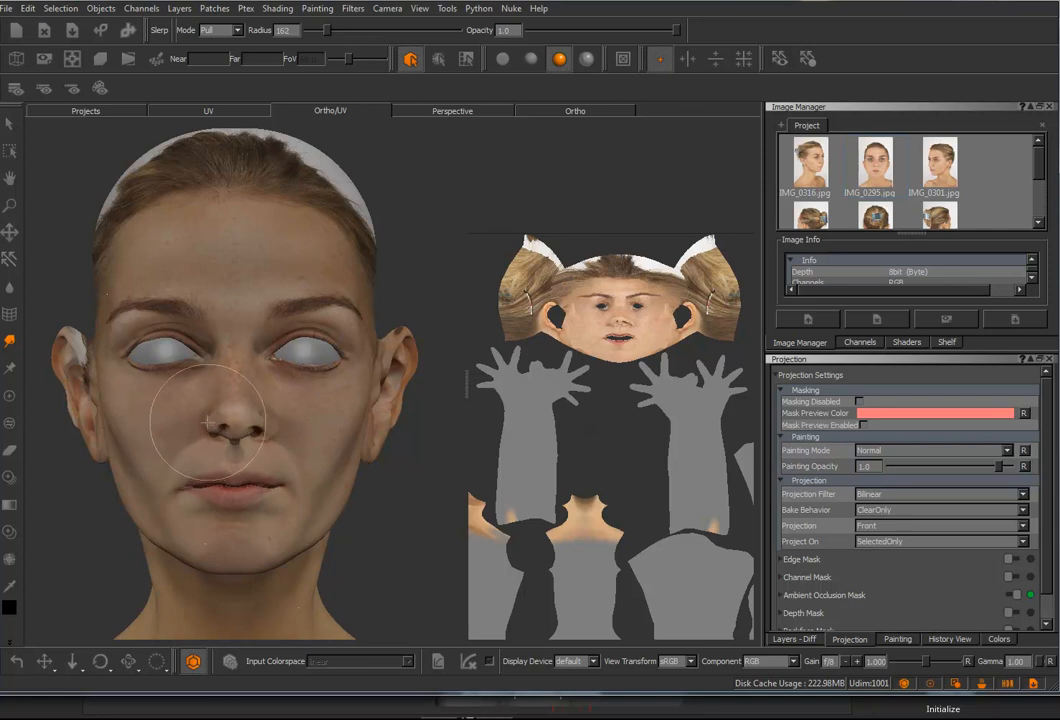
{"action": "left_click_drag", "start_coordinate": [276, 430], "coordinate": [256, 430]}
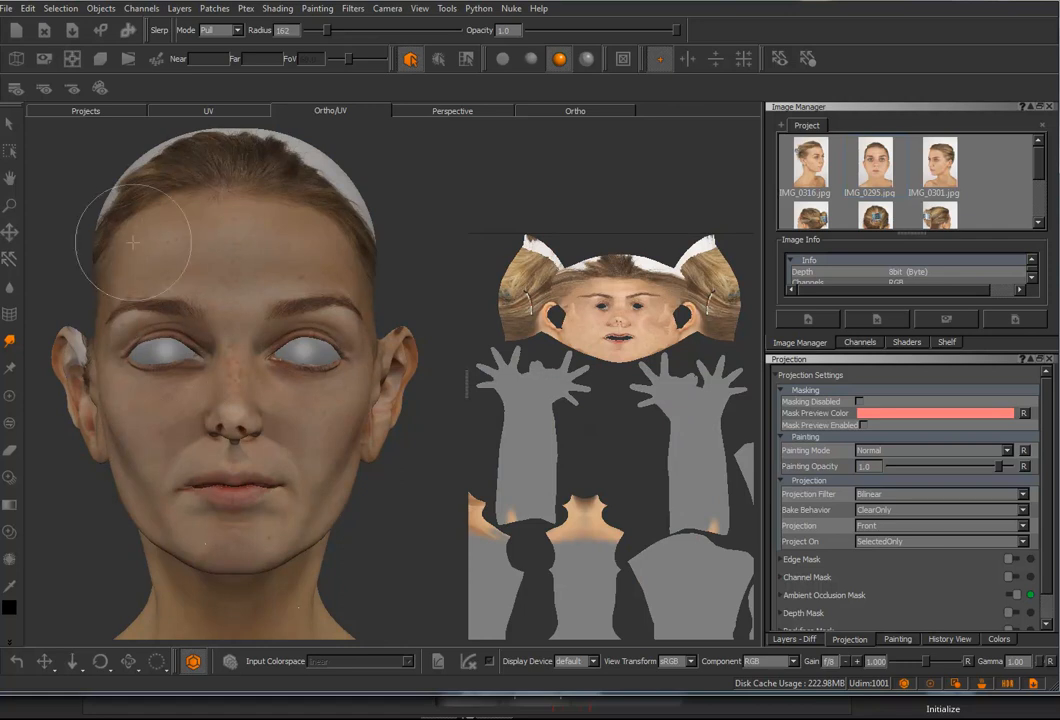
Step: Increase the Slerp radius to 440 and pull the photo's hair outward to cover the scalp's edges
{"action": "key", "text": "r"}
{"action": "left_click_drag", "start_coordinate": [196, 270], "coordinate": [295, 270]}
{"action": "mouse_move", "coordinate": [153, 178]}
{"action": "left_mouse_down"}
{"action": "mouse_move", "coordinate": [125, 132]}
{"action": "mouse_move", "coordinate": [178, 190]}
{"action": "mouse_move", "coordinate": [328, 242]}
{"action": "left_mouse_up"}
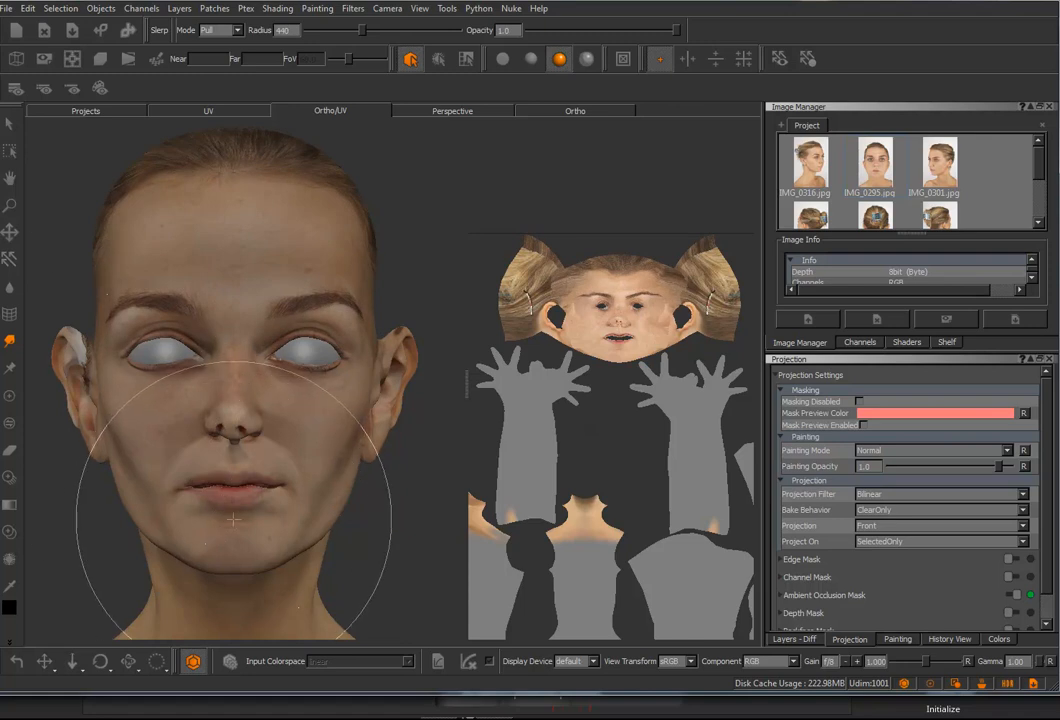
Step: Reduce the Slerp radius to 220 and 102, and refine the photo's fit around the nose, mouth and eye
{"action": "left_click_drag", "start_coordinate": [244, 514], "coordinate": [167, 514]}
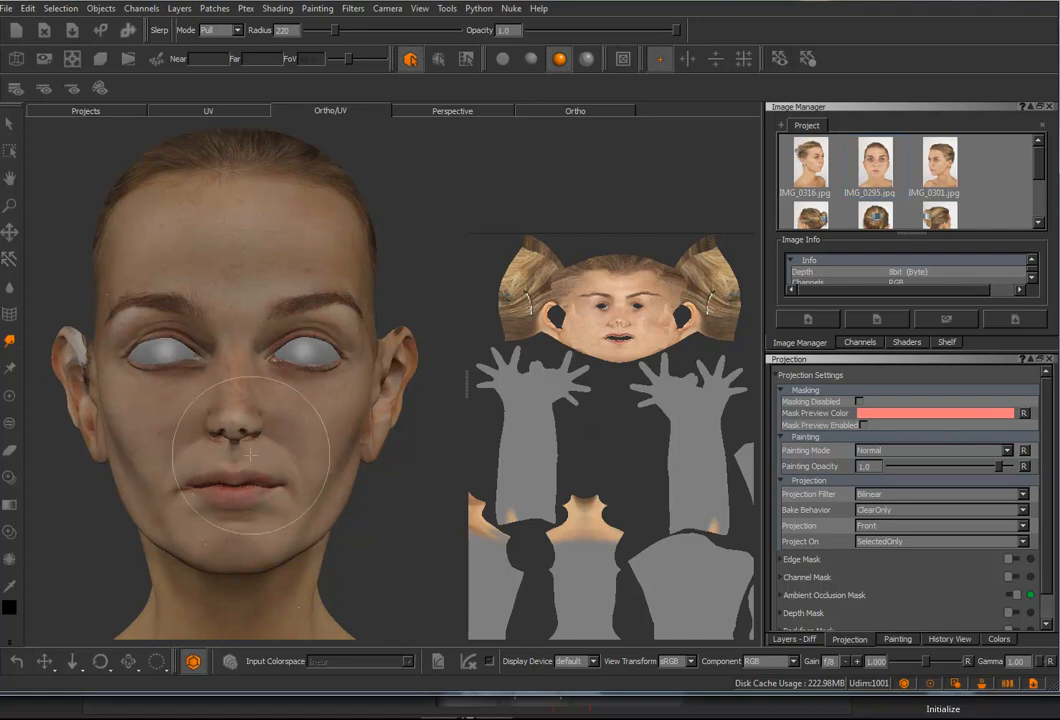
{"action": "left_click_drag", "start_coordinate": [252, 455], "coordinate": [227, 424], "text": "shift"}
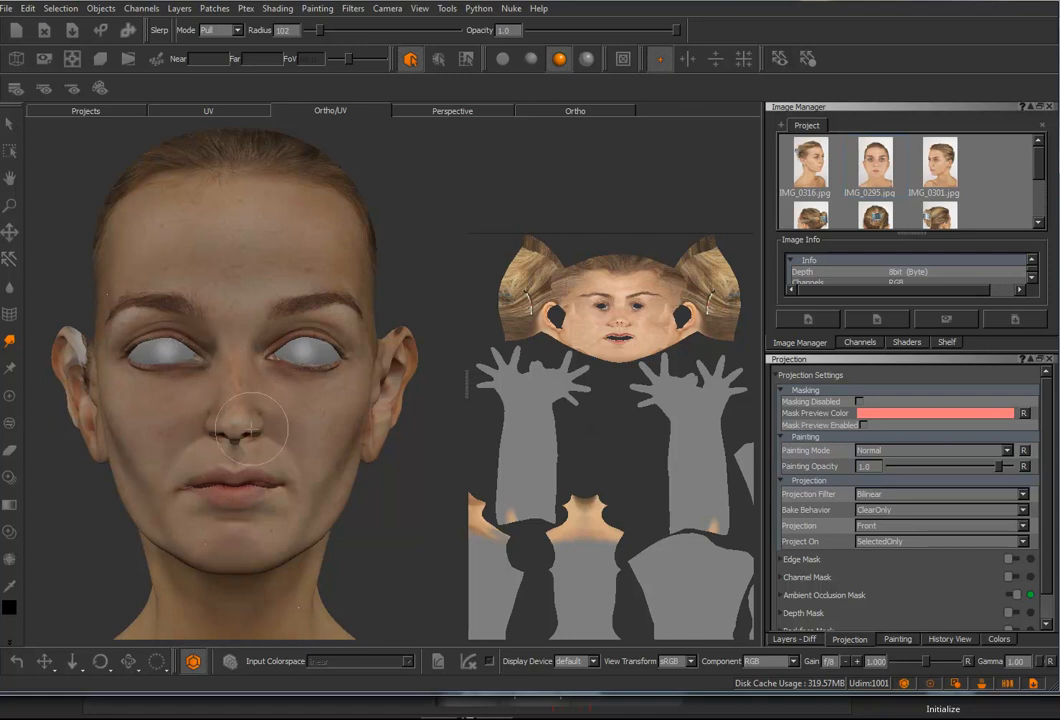
{"action": "left_click", "coordinate": [325, 378]}
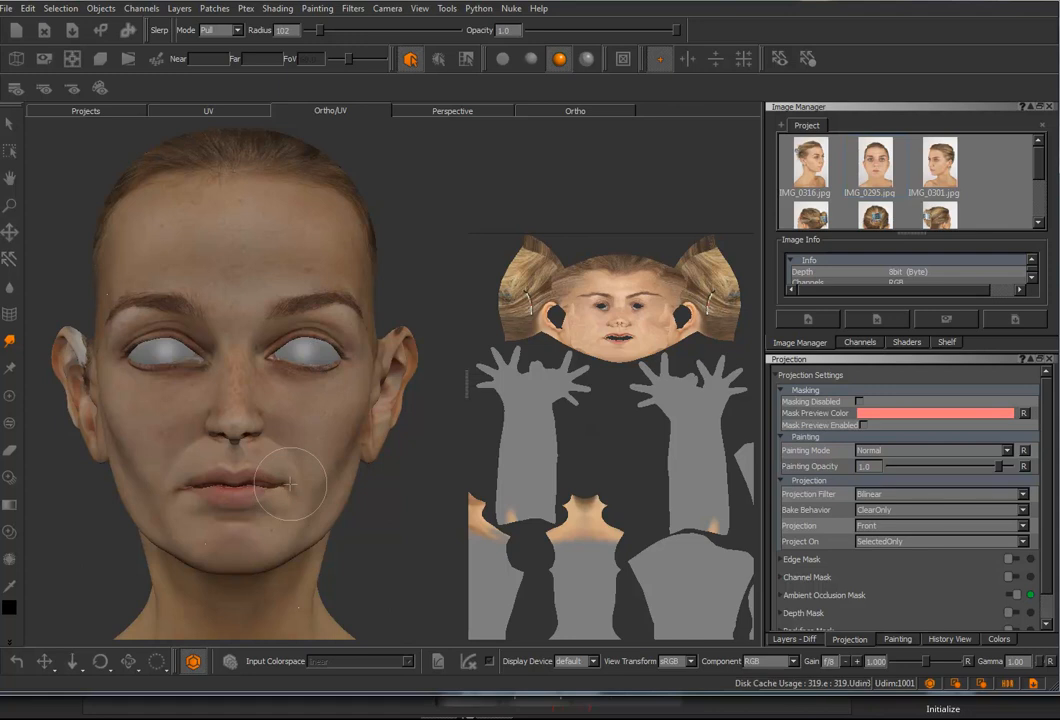
Step: Undo the last Slerp edits around the photo's mouth
{"action": "key", "text": "ctrl+z"}
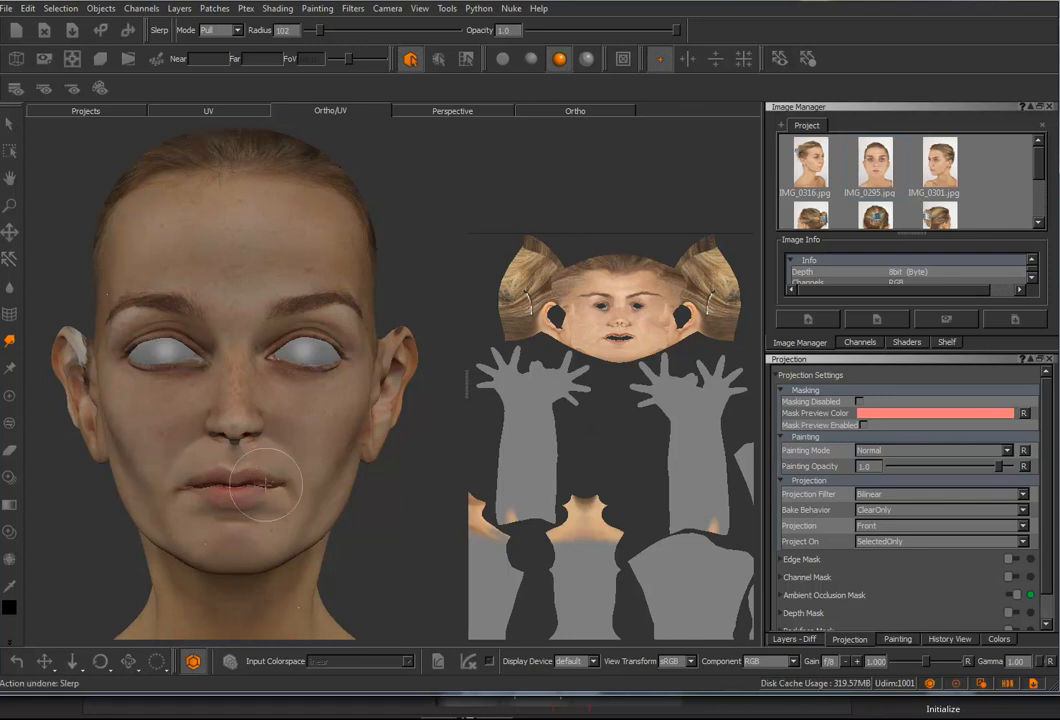
{"action": "key", "text": "ctrl+z"}
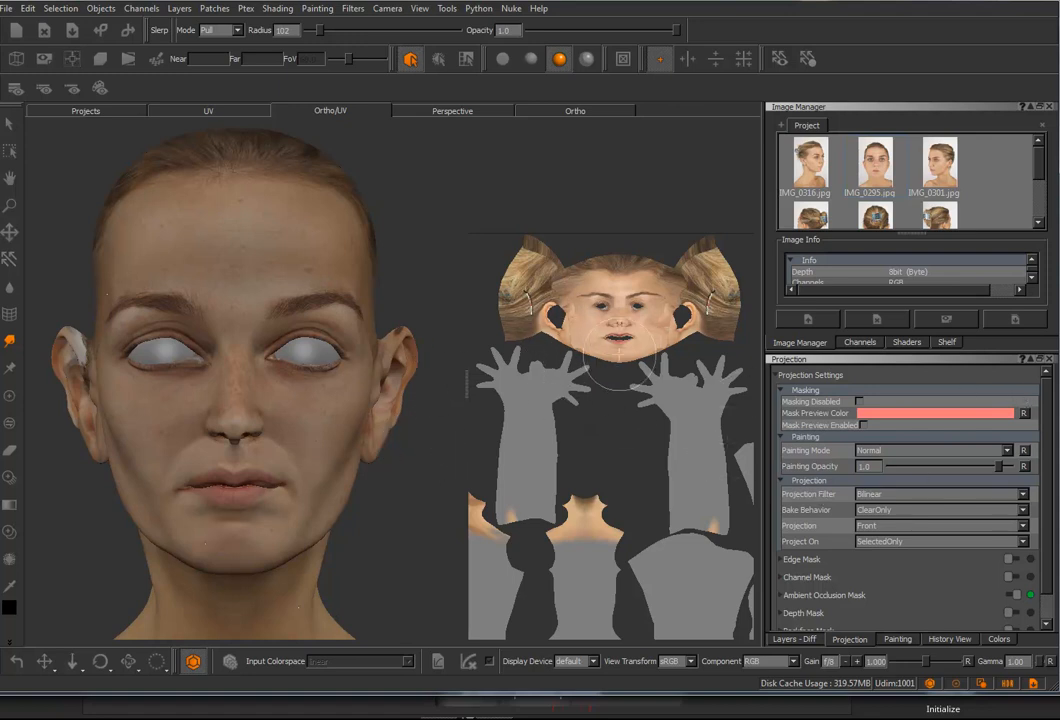
{"action": "scroll", "coordinate": [620, 355], "scroll_direction": "up", "scroll_amount": 6}
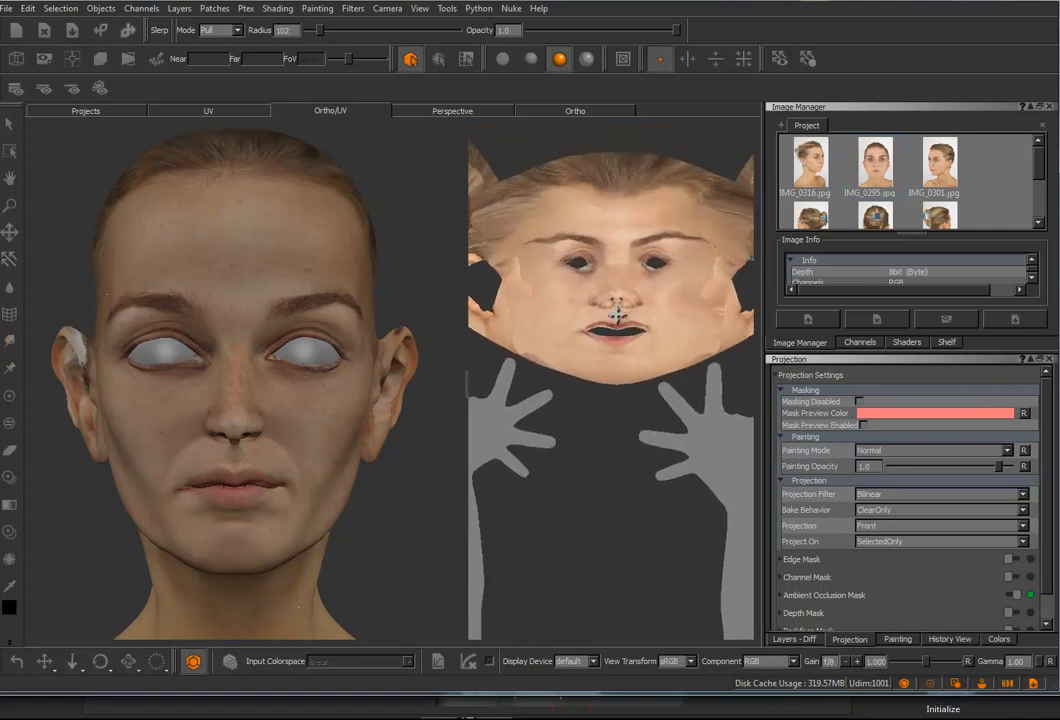
{"action": "scroll", "coordinate": [601, 372], "scroll_direction": "up", "scroll_amount": 2}
{"action": "scroll", "coordinate": [643, 350], "scroll_direction": "up", "scroll_amount": 3}
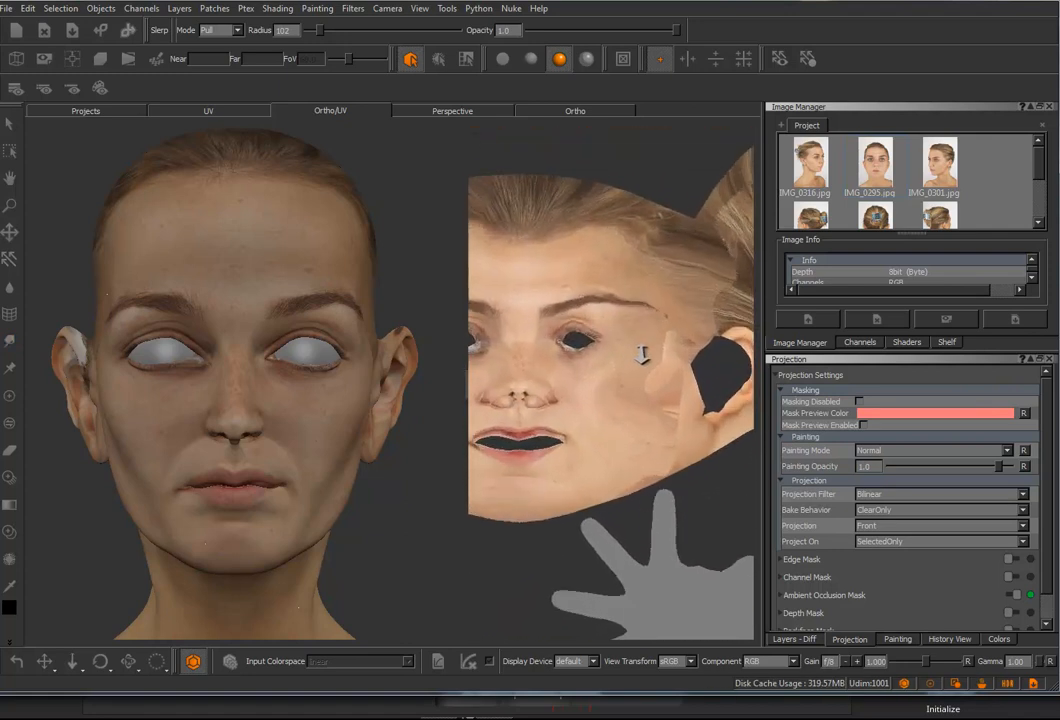
Step: Add a fully revealing white layer mask to Layer 2
{"action": "mouse_move", "coordinate": [343, 390]}
{"action": "left_mouse_down", "text": "alt"}
{"action": "mouse_move", "coordinate": [319, 421]}
{"action": "mouse_move", "coordinate": [319, 390]}
{"action": "mouse_move", "coordinate": [330, 400]}
{"action": "mouse_move", "coordinate": [310, 379]}
{"action": "mouse_move", "coordinate": [290, 383]}
{"action": "mouse_move", "coordinate": [289, 367]}
{"action": "mouse_move", "coordinate": [280, 375]}
{"action": "left_mouse_up", "text": "alt"}
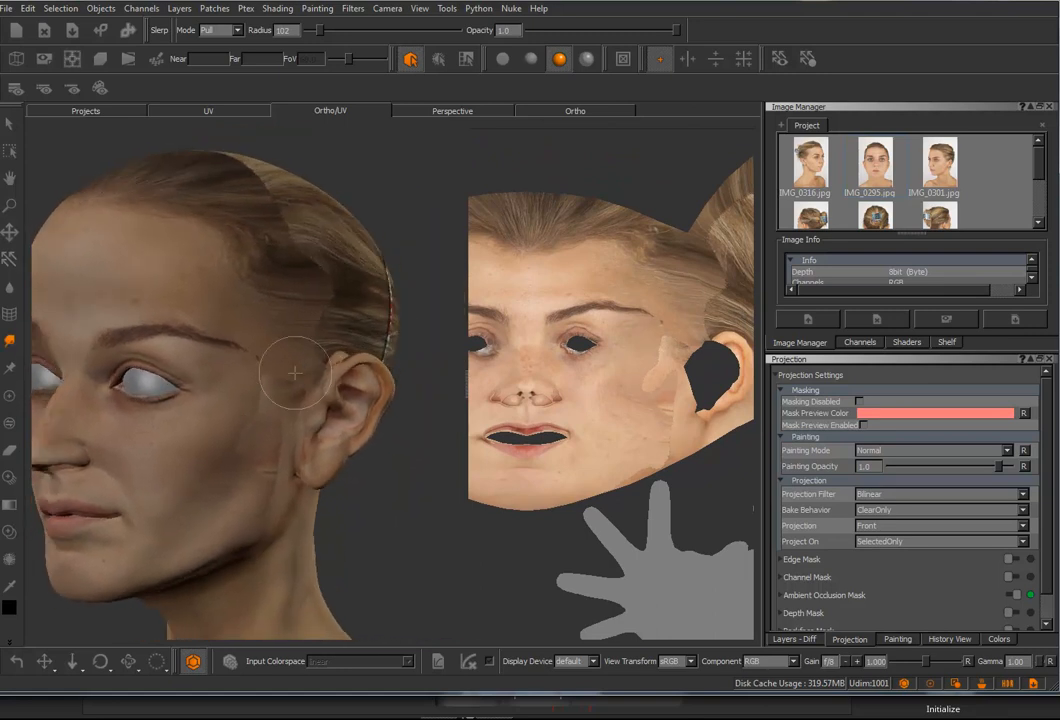
{"action": "mouse_move", "coordinate": [237, 279]}
{"action": "left_mouse_down", "text": "alt"}
{"action": "mouse_move", "coordinate": [296, 338]}
{"action": "mouse_move", "coordinate": [285, 330]}
{"action": "left_mouse_up", "text": "alt"}
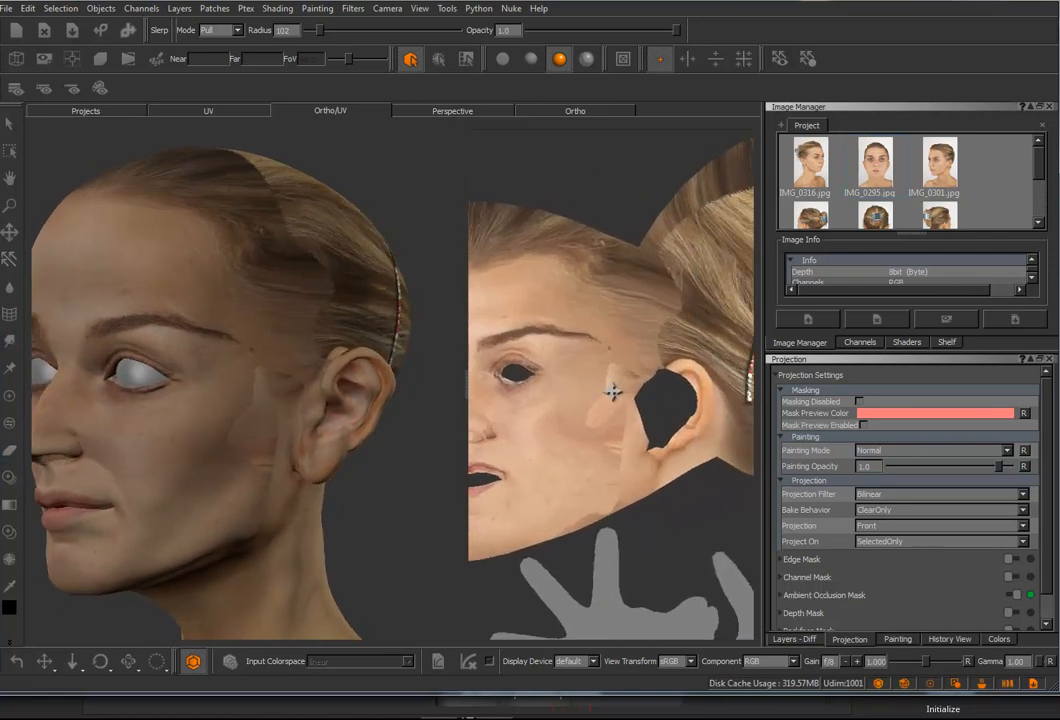
{"action": "scroll", "coordinate": [1046, 490], "scroll_direction": "down", "scroll_amount": 1}
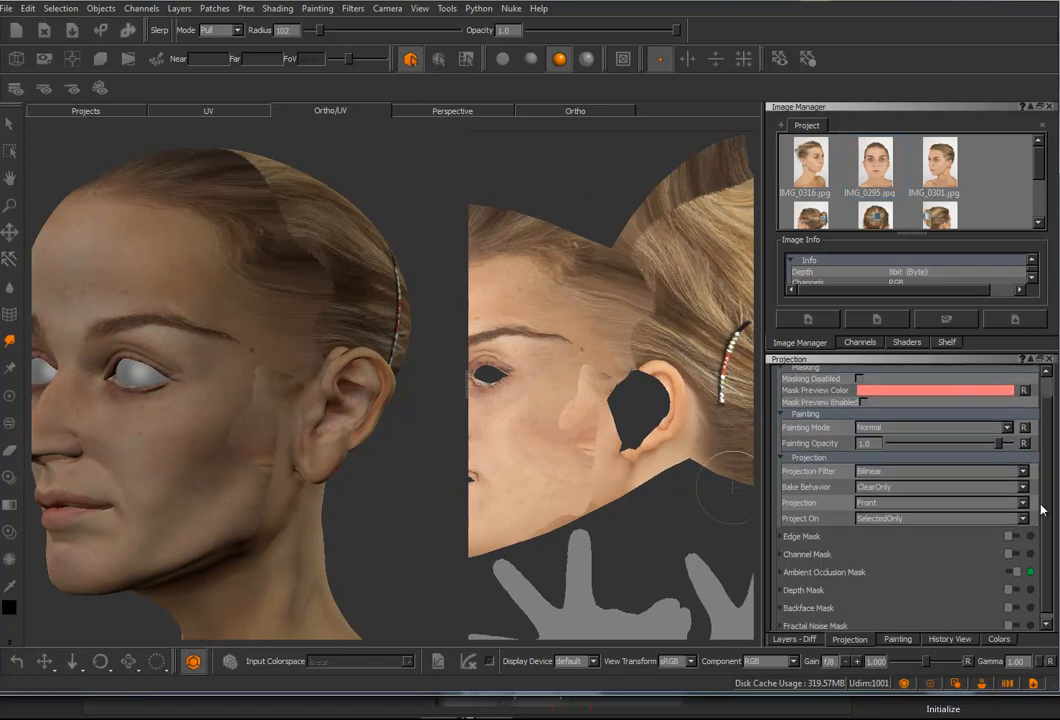
{"action": "left_click", "coordinate": [799, 640]}
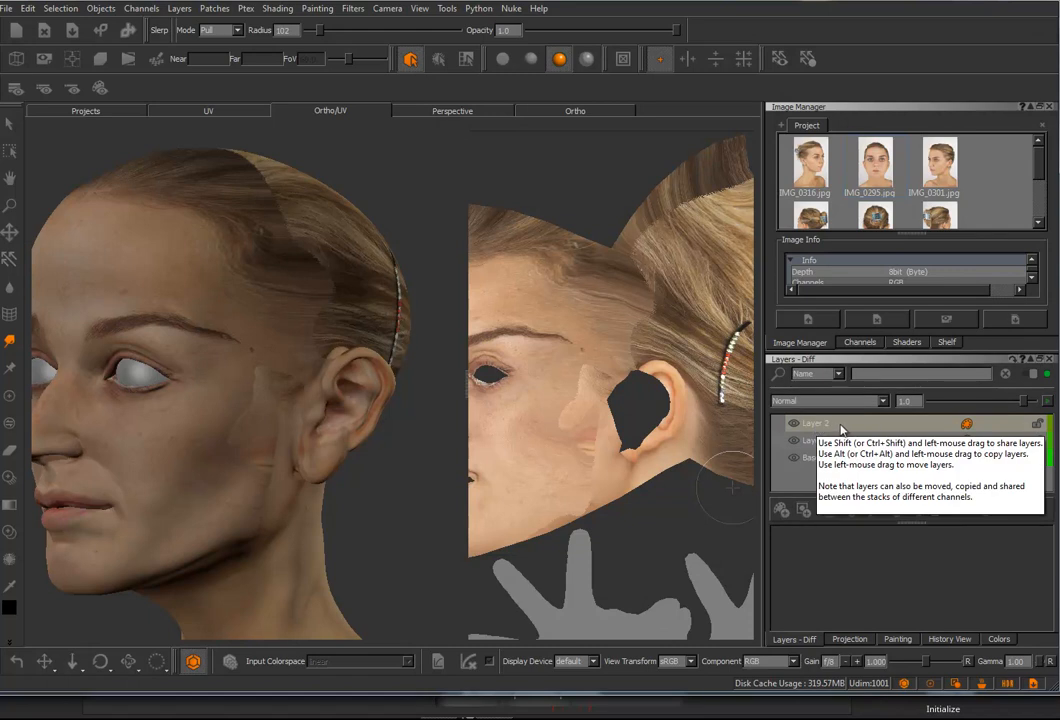
{"action": "right_click", "coordinate": [920, 428]}
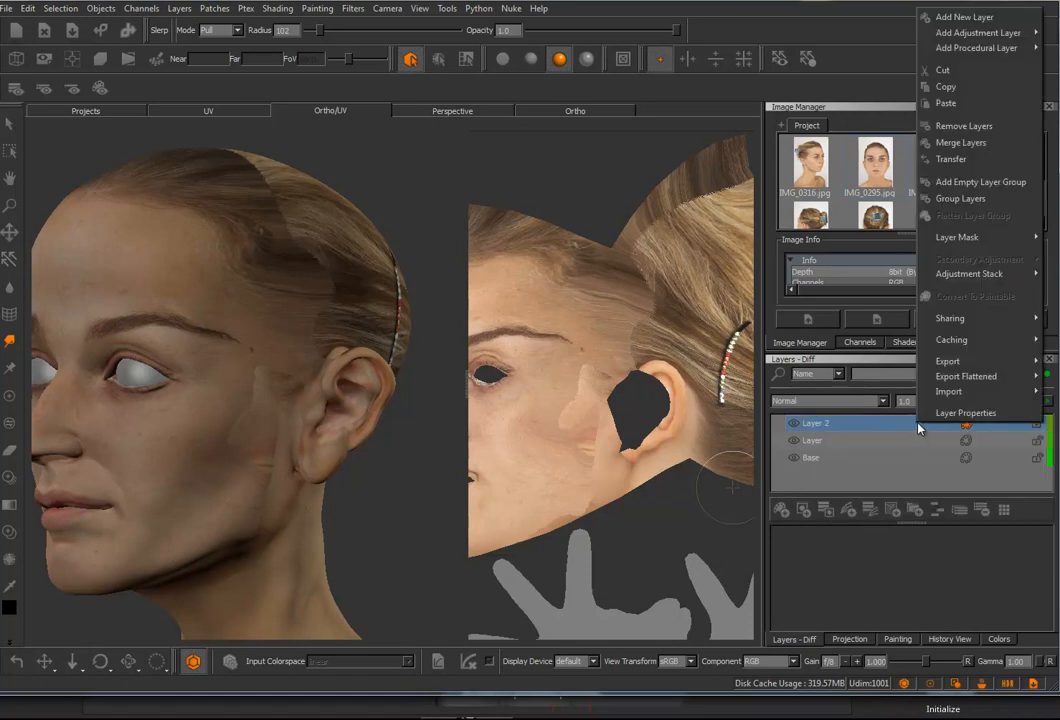
{"action": "mouse_move", "coordinate": [949, 238]}
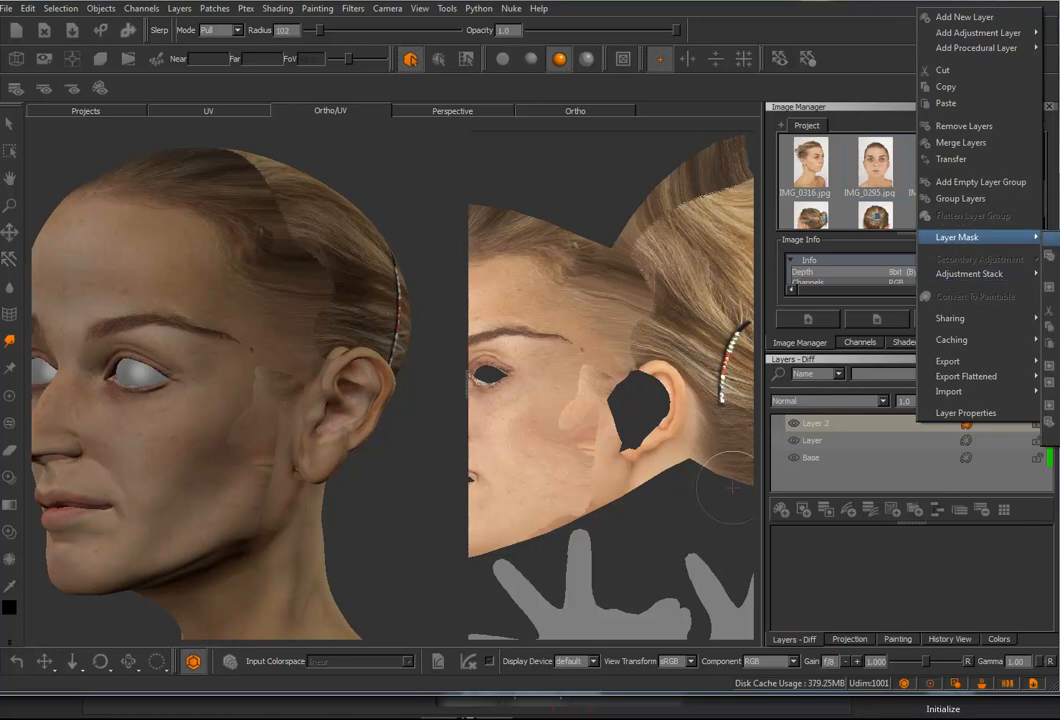
{"action": "left_click", "coordinate": [1048, 255]}
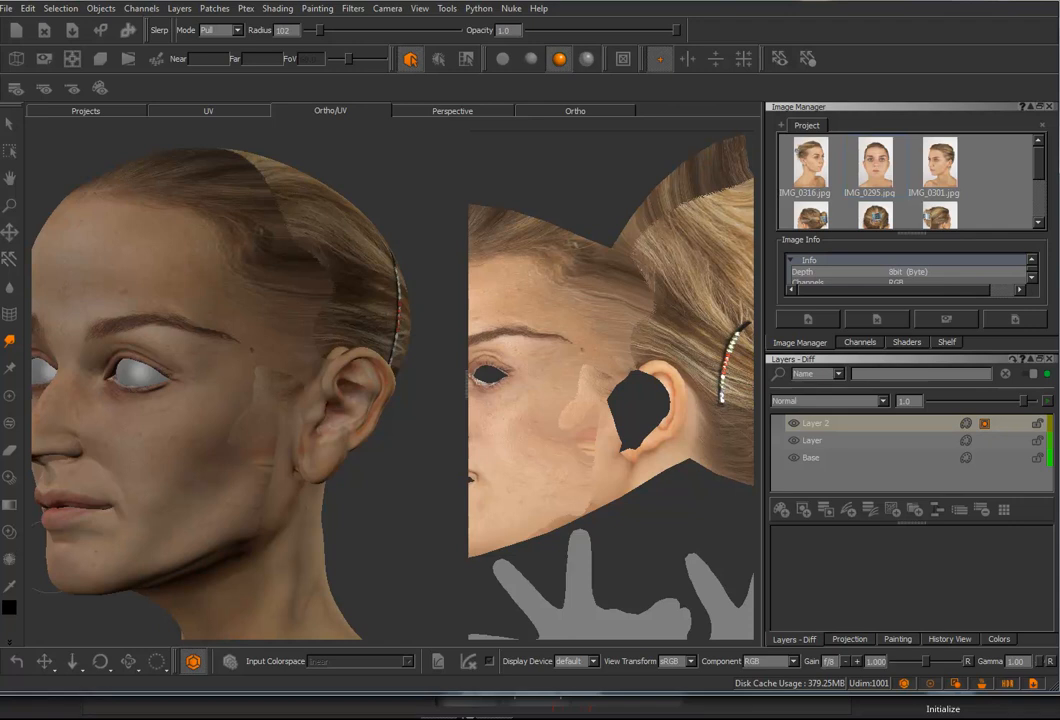
Step: Set the foreground colour to black and the background colour to white, and activate the Paint tool
{"action": "double_click", "coordinate": [85, 692]}
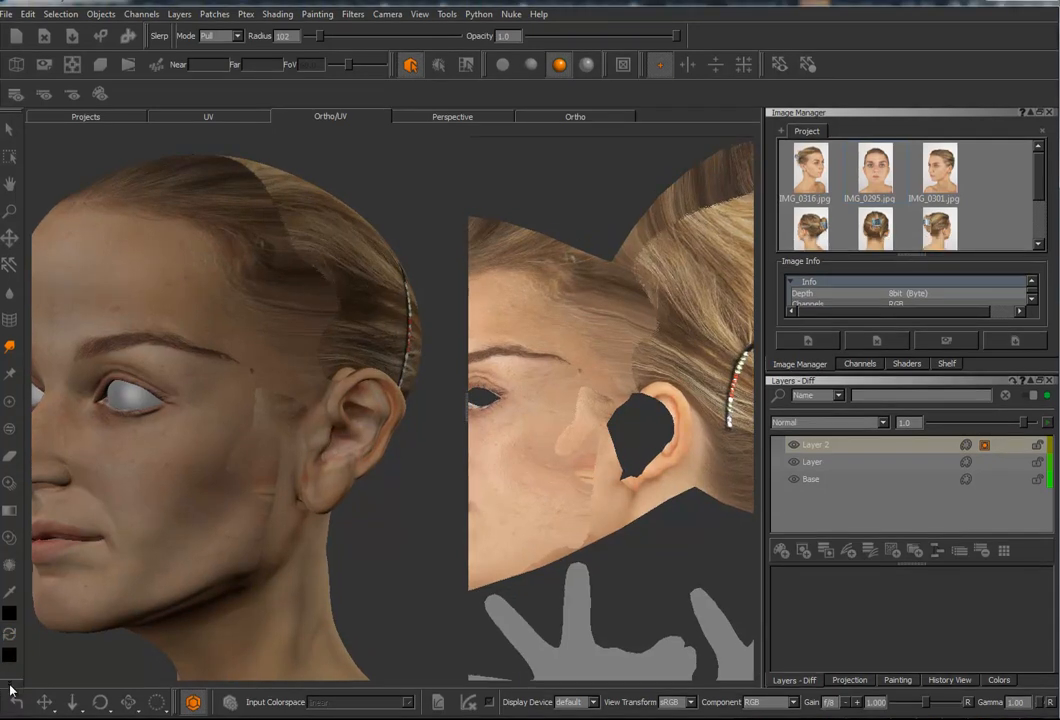
{"action": "left_click", "coordinate": [10, 690]}
{"action": "left_click", "coordinate": [10, 686]}
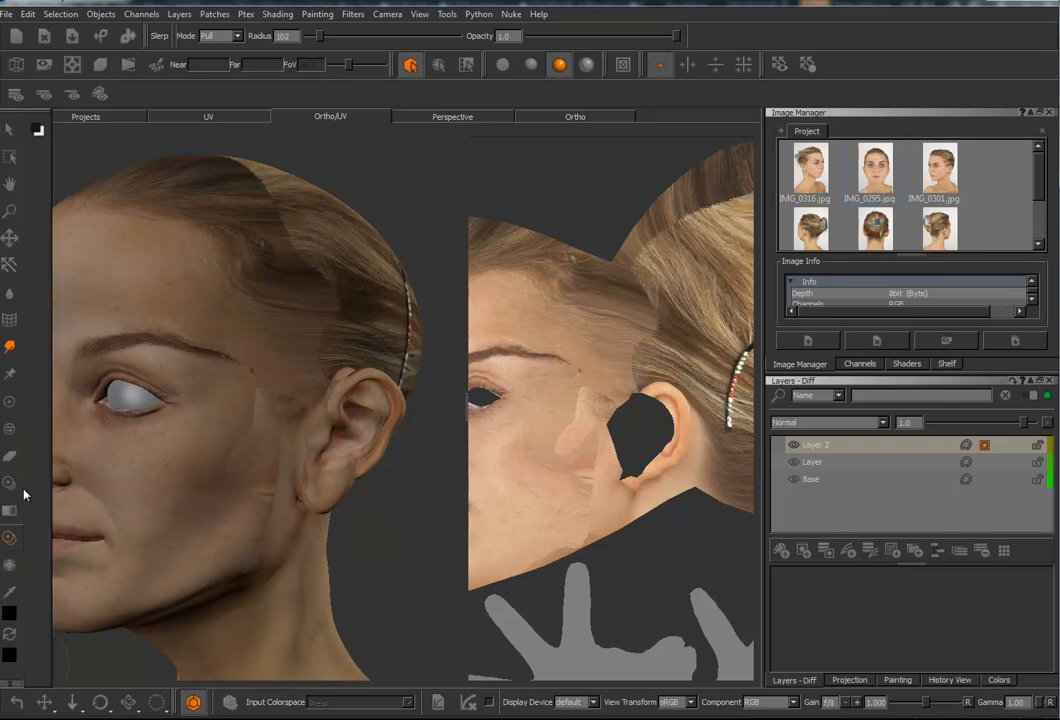
{"action": "left_click", "coordinate": [8, 636]}
{"action": "left_click", "coordinate": [8, 636]}
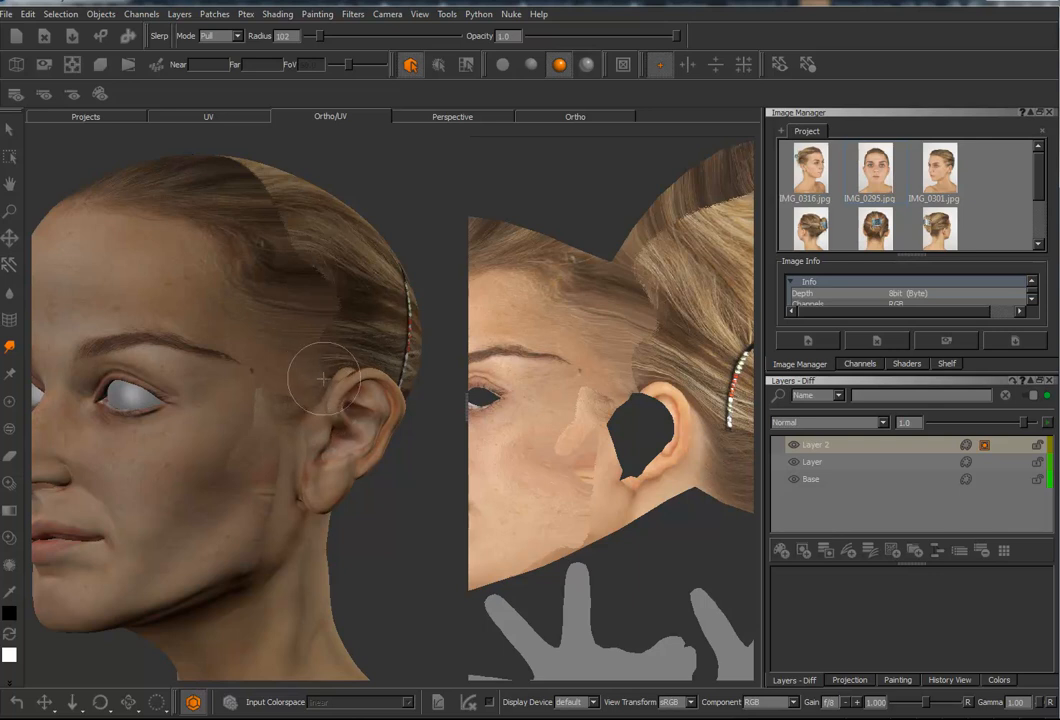
{"action": "left_click", "coordinate": [10, 403]}
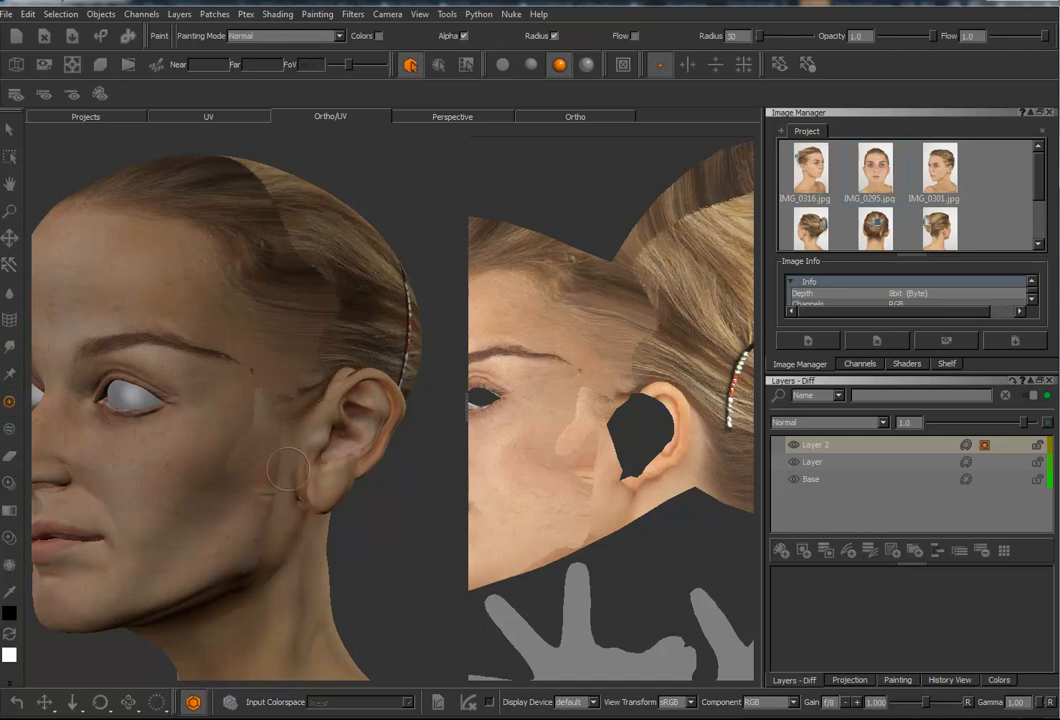
Step: Paint black on Layer 2's mask over the temple and hairline with the soft round brush, and undo the last strokes
{"action": "mouse_move", "coordinate": [255, 280]}
{"action": "left_mouse_down"}
{"action": "mouse_move", "coordinate": [240, 245]}
{"action": "mouse_move", "coordinate": [235, 290]}
{"action": "mouse_move", "coordinate": [245, 240]}
{"action": "mouse_move", "coordinate": [231, 393]}
{"action": "mouse_move", "coordinate": [182, 268]}
{"action": "mouse_move", "coordinate": [193, 409]}
{"action": "left_mouse_up"}
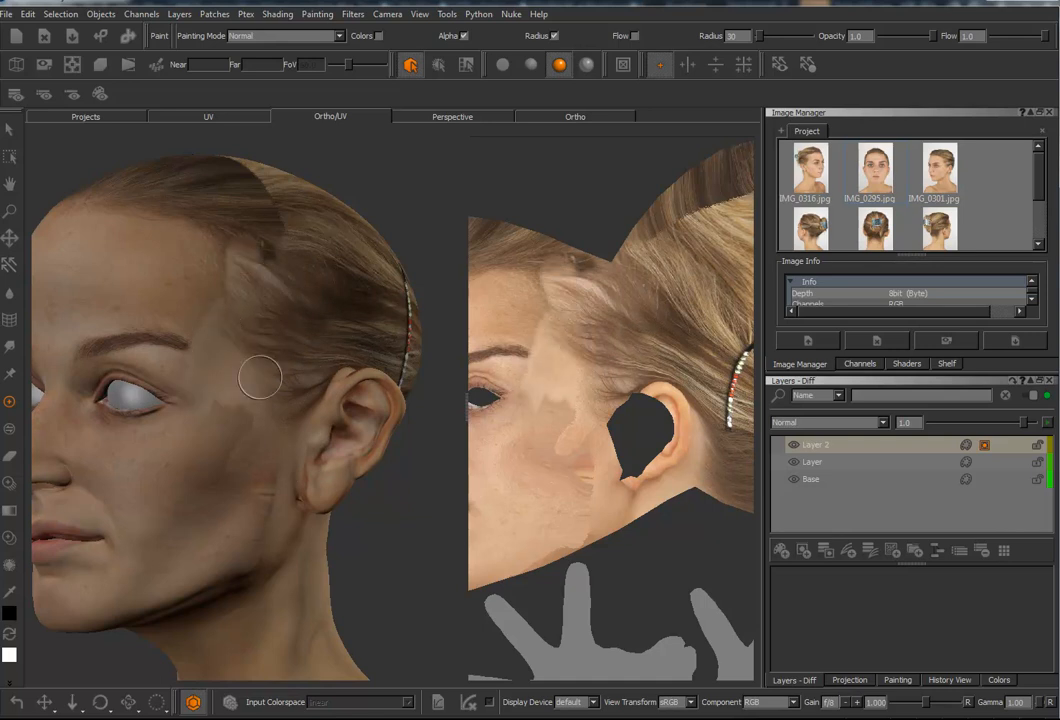
{"action": "left_click_drag", "start_coordinate": [227, 282], "coordinate": [246, 178]}
{"action": "left_click_drag", "start_coordinate": [246, 178], "coordinate": [295, 238]}
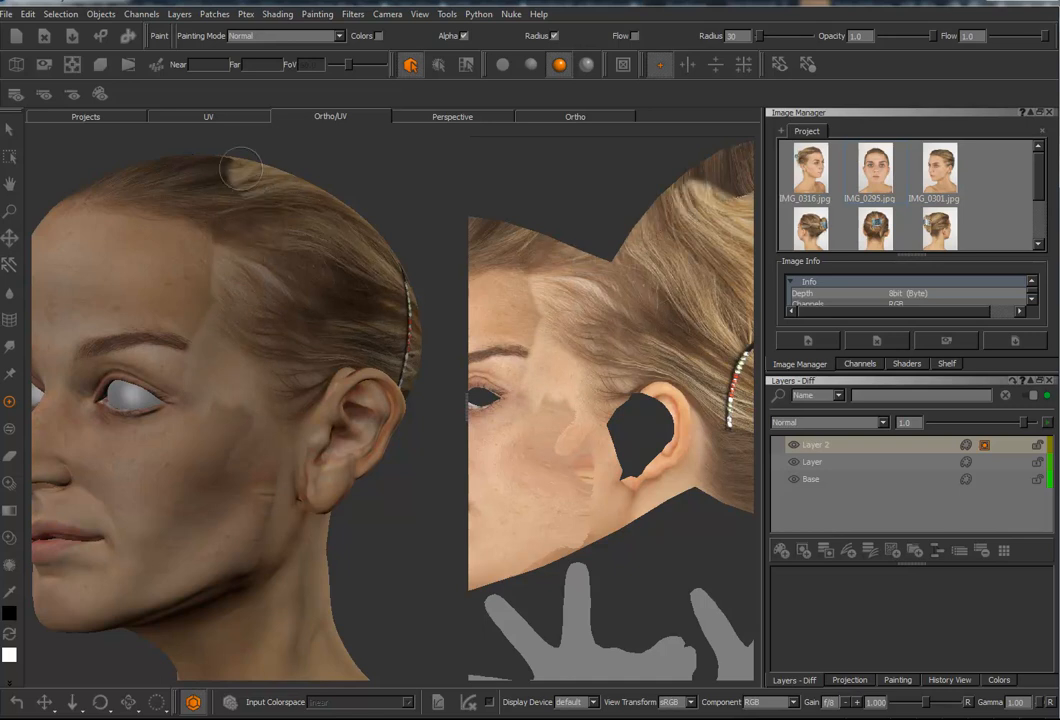
{"action": "left_click_drag", "start_coordinate": [244, 168], "coordinate": [227, 209]}
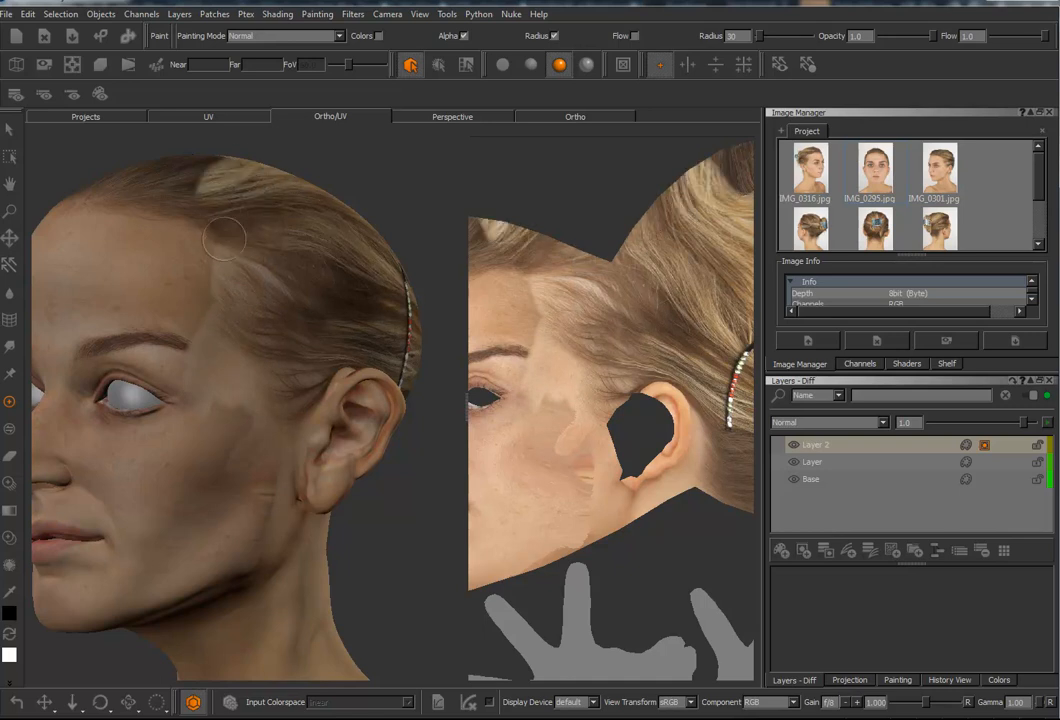
{"action": "key", "text": "ctrl+z"}
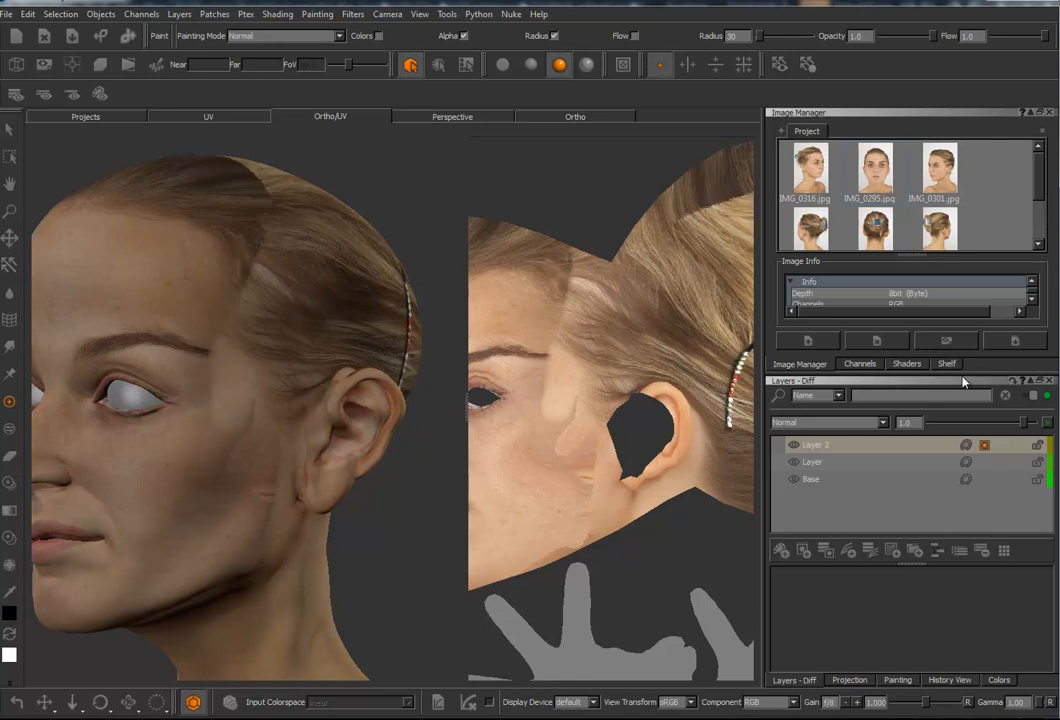
Step: Choose the textured velvetTo... brush from the Organic Brushes set
{"action": "left_click", "coordinate": [946, 364]}
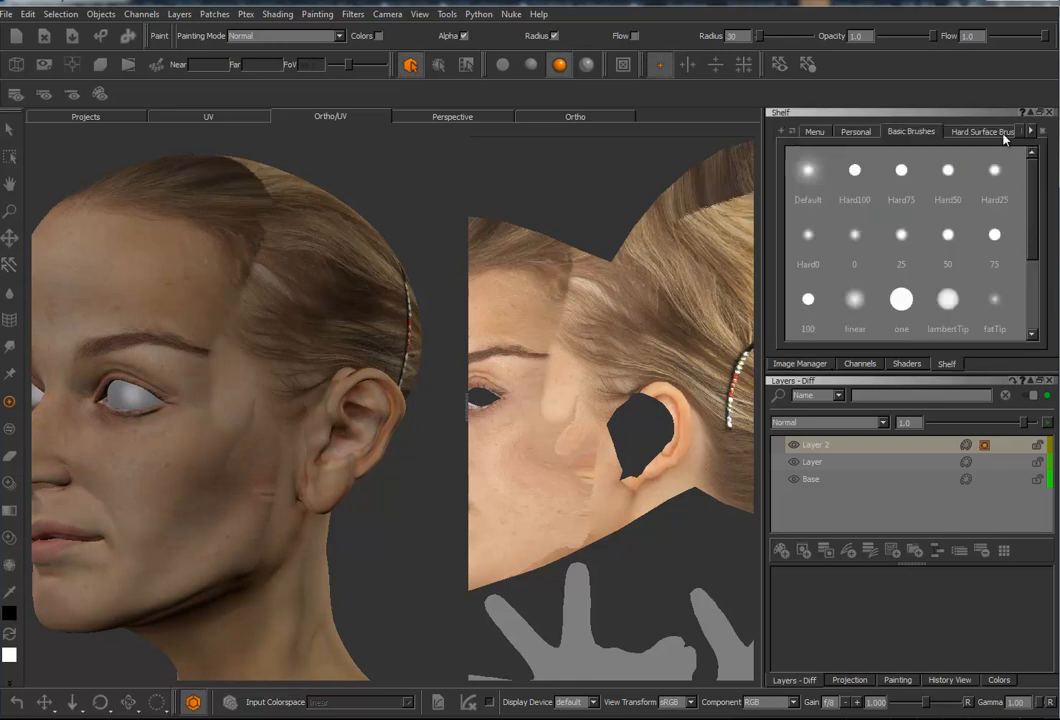
{"action": "left_click", "coordinate": [892, 132]}
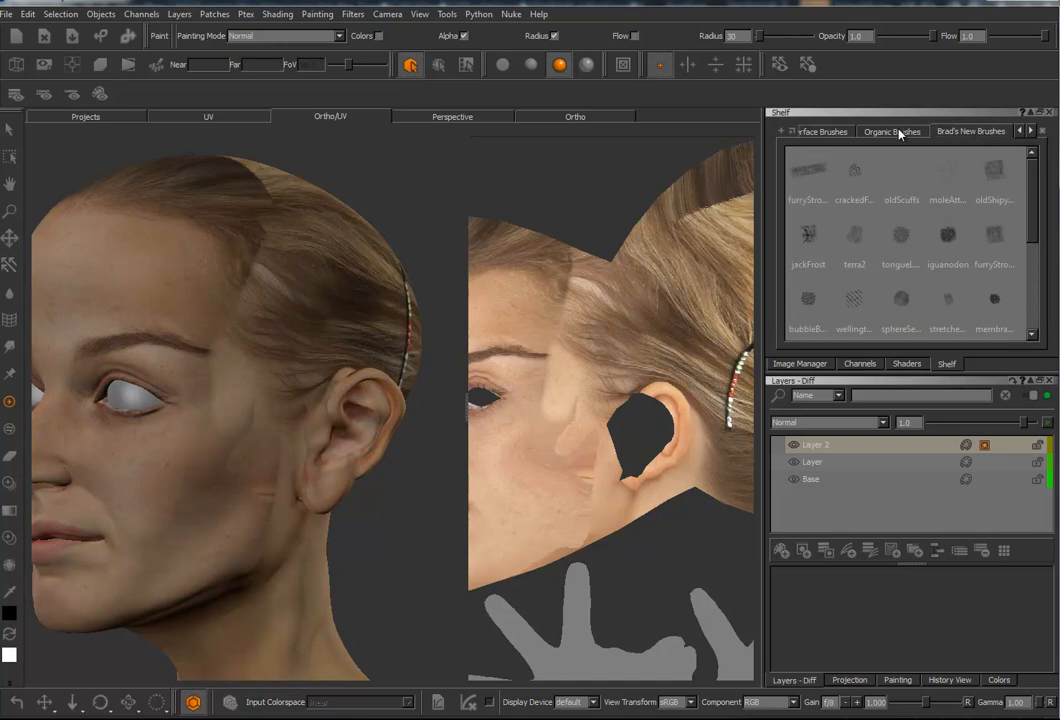
{"action": "scroll", "coordinate": [1037, 205], "scroll_direction": "down", "scroll_amount": 3}
{"action": "left_click_drag", "start_coordinate": [1034, 218], "coordinate": [1036, 235]}
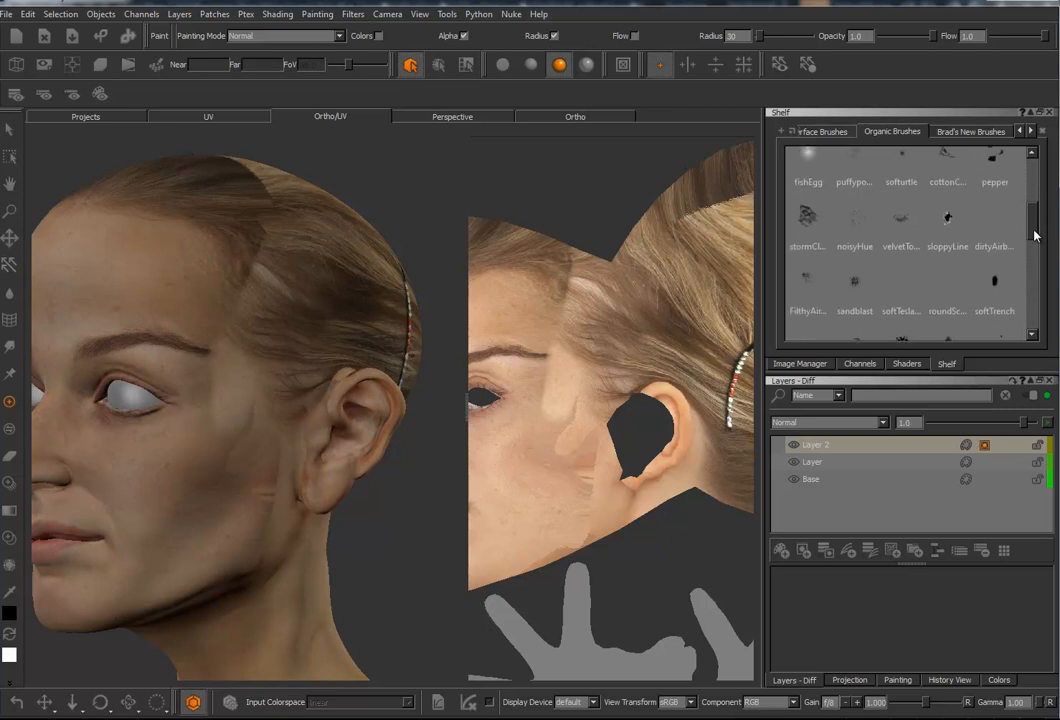
{"action": "left_click", "coordinate": [906, 218]}
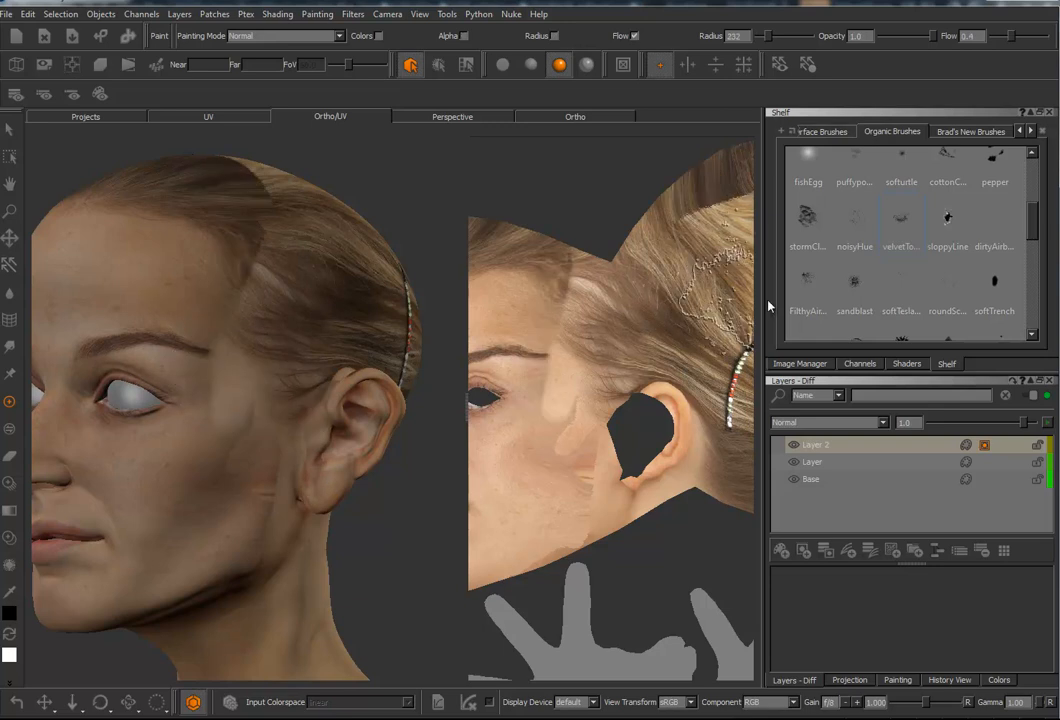
Step: Mask out Layer 2 over the side hair, temple and cheek in front of the ear, reducing the brush radius to 98
{"action": "mouse_move", "coordinate": [910, 250]}
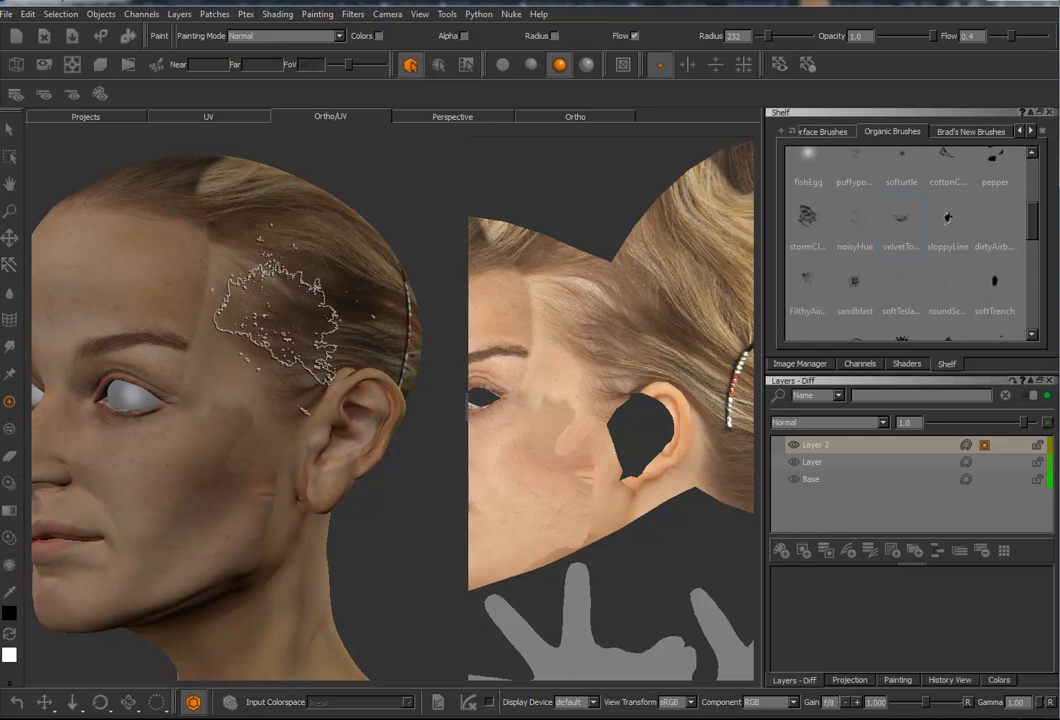
{"action": "mouse_move", "coordinate": [343, 343]}
{"action": "left_mouse_down", "text": "shift"}
{"action": "mouse_move", "coordinate": [213, 298]}
{"action": "mouse_move", "coordinate": [207, 330]}
{"action": "mouse_move", "coordinate": [189, 189]}
{"action": "mouse_move", "coordinate": [212, 152]}
{"action": "left_mouse_up", "text": "shift"}
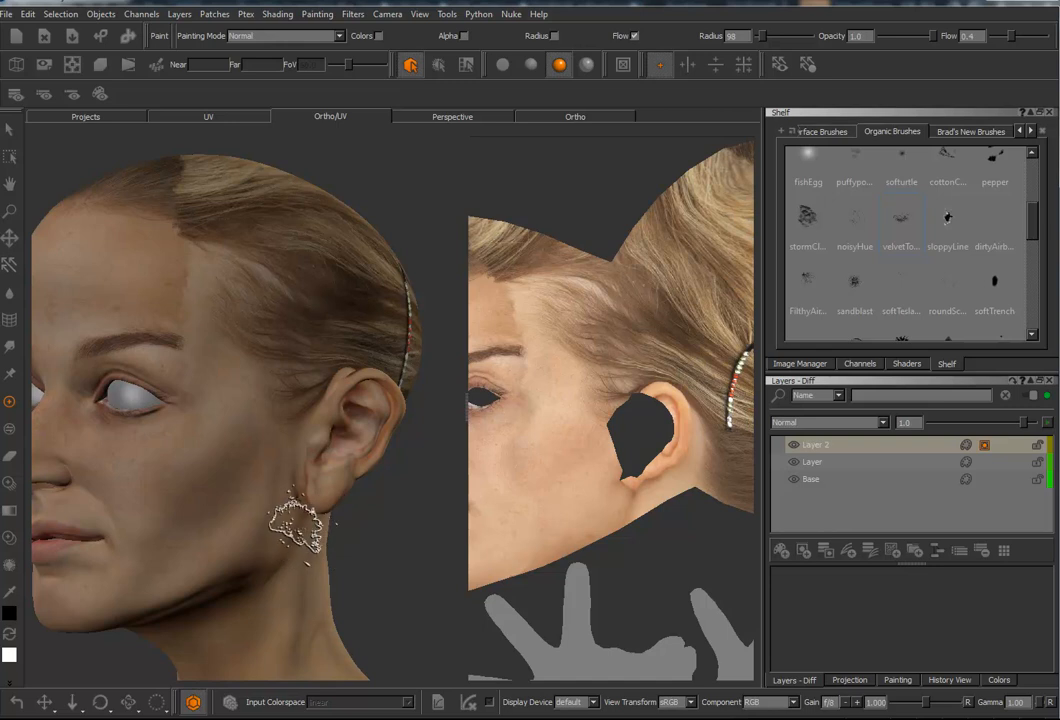
{"action": "key", "text": "ctrl+z"}
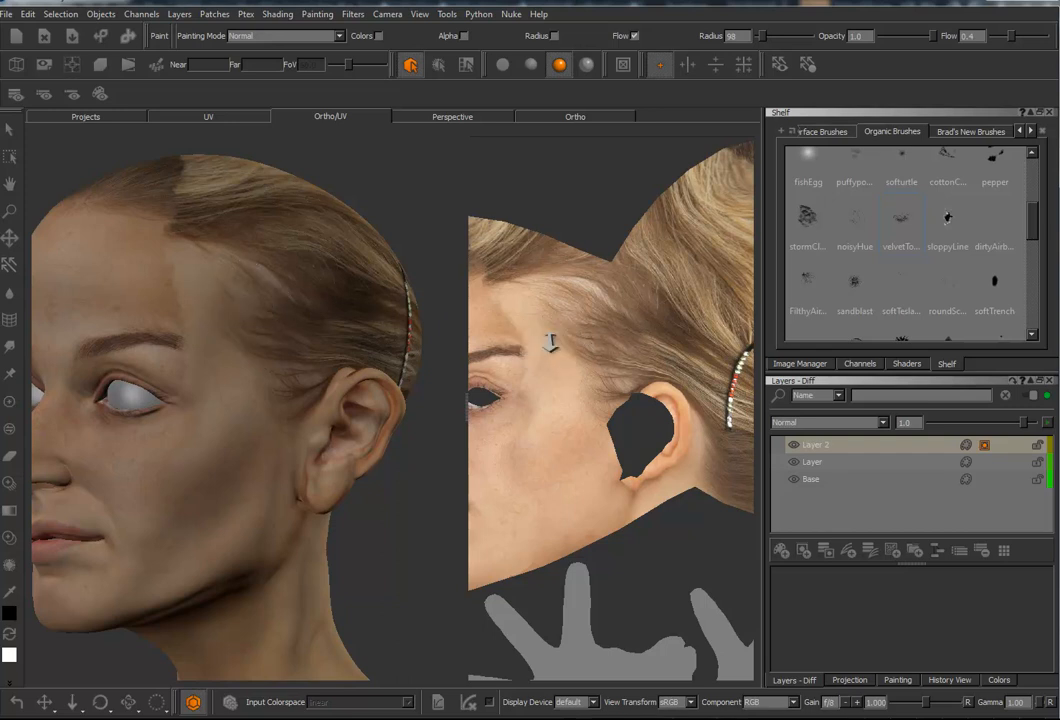
Step: Refine Layer 2's mask around the eyebrow's outer end and the eye in the UV view, switching between black and white paint
{"action": "right_click_drag", "start_coordinate": [549, 342], "coordinate": [546, 328], "text": "alt"}
{"action": "middle_click_drag", "start_coordinate": [546, 328], "coordinate": [677, 360], "text": "alt"}
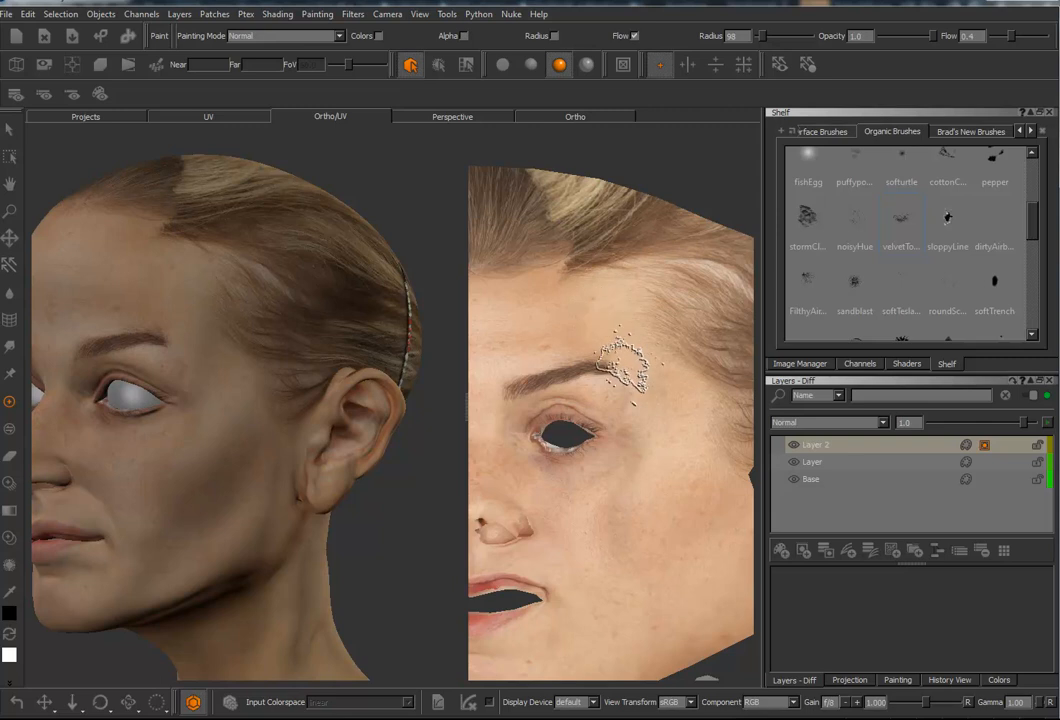
{"action": "left_click_drag", "start_coordinate": [626, 385], "coordinate": [573, 362]}
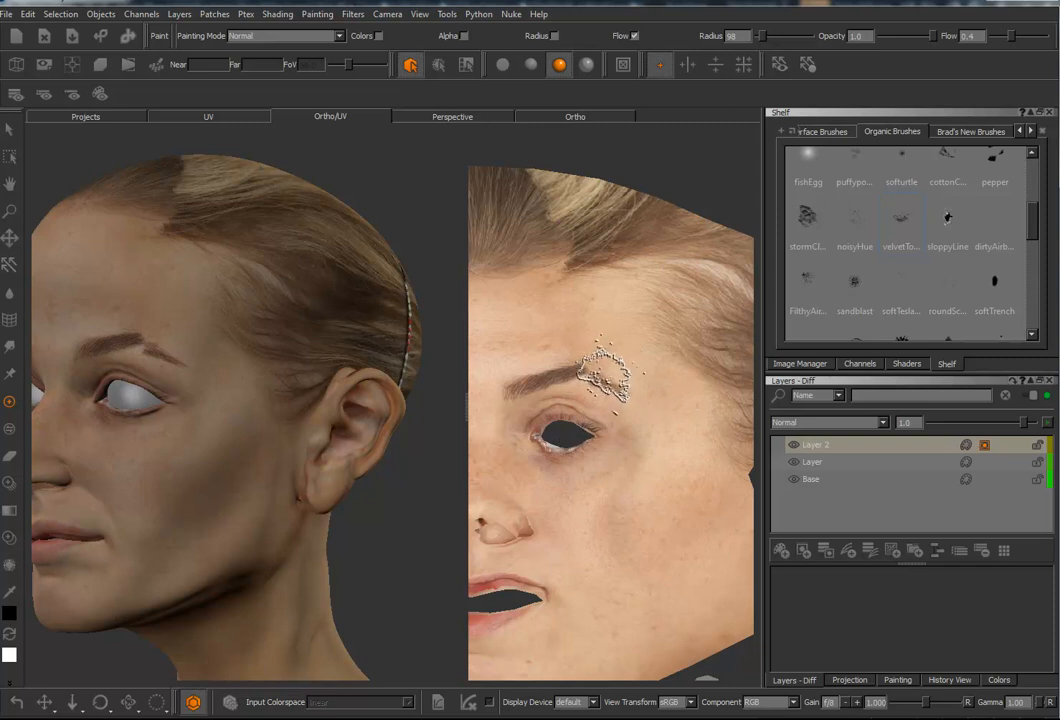
{"action": "key", "text": "x"}
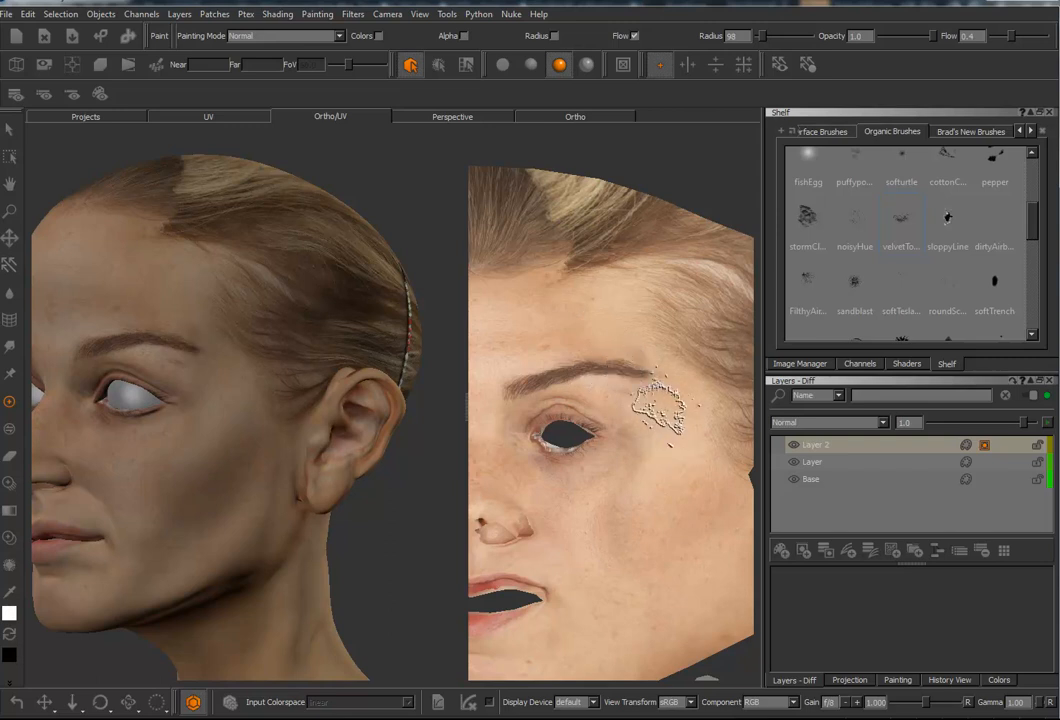
{"action": "key", "text": "x"}
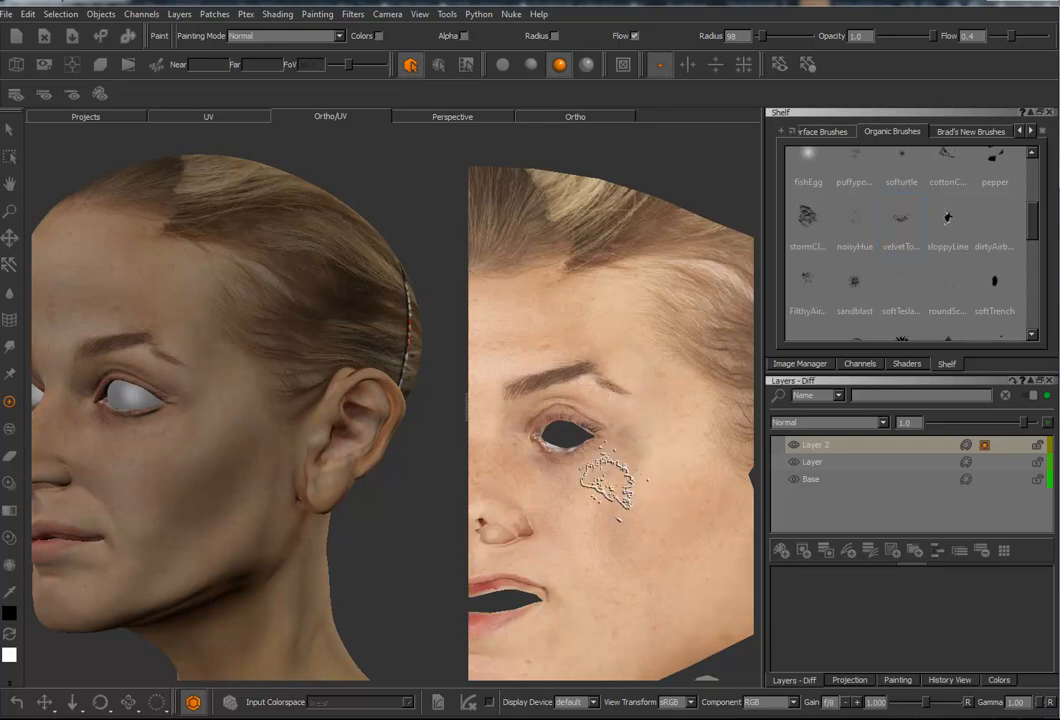
Step: Mask out Layer 2 over the hair, temple and ear on the head's opposite side, checking the mask on its own
{"action": "middle_click_drag", "start_coordinate": [580, 497], "coordinate": [921, 463]}
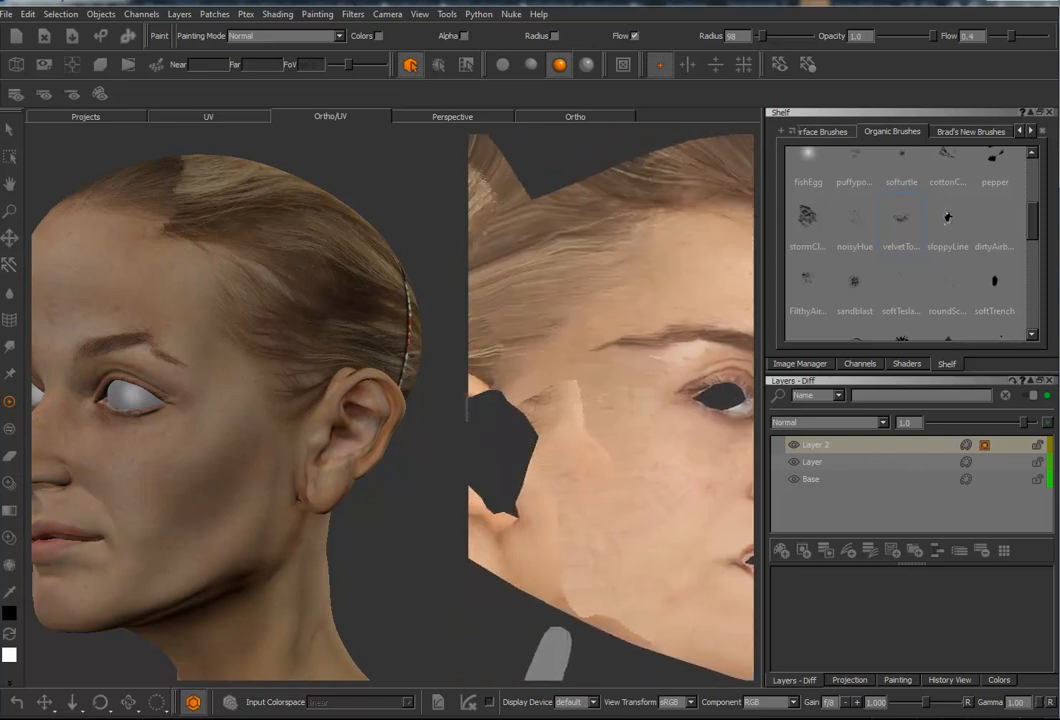
{"action": "mouse_move", "coordinate": [355, 438]}
{"action": "middle_mouse_down"}
{"action": "mouse_move", "coordinate": [485, 442]}
{"action": "mouse_move", "coordinate": [530, 458]}
{"action": "mouse_move", "coordinate": [315, 461]}
{"action": "mouse_move", "coordinate": [195, 445]}
{"action": "middle_mouse_up"}
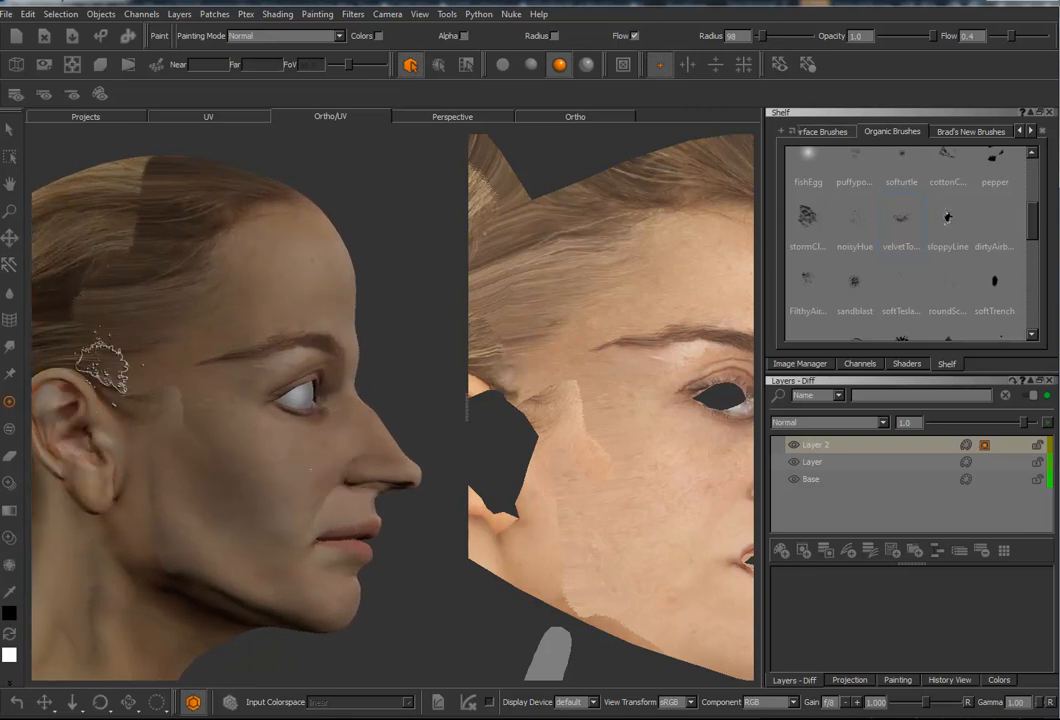
{"action": "mouse_move", "coordinate": [108, 262]}
{"action": "left_mouse_down"}
{"action": "mouse_move", "coordinate": [130, 222]}
{"action": "mouse_move", "coordinate": [130, 295]}
{"action": "mouse_move", "coordinate": [160, 246]}
{"action": "mouse_move", "coordinate": [168, 285]}
{"action": "mouse_move", "coordinate": [140, 300]}
{"action": "mouse_move", "coordinate": [95, 295]}
{"action": "left_mouse_up"}
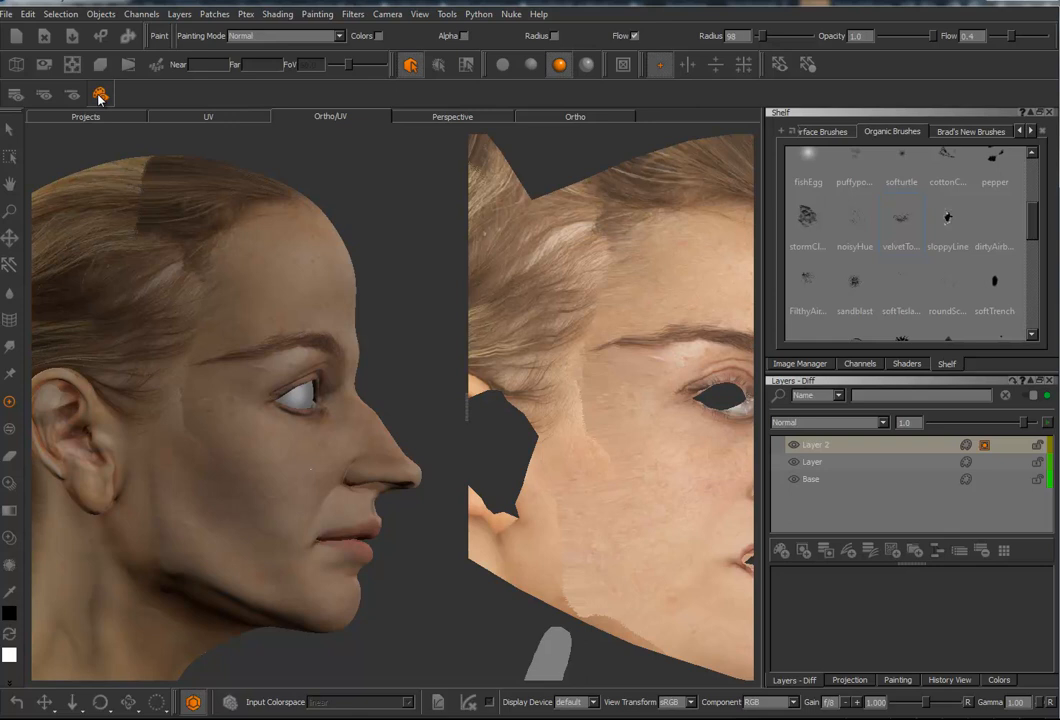
{"action": "left_click", "coordinate": [100, 95]}
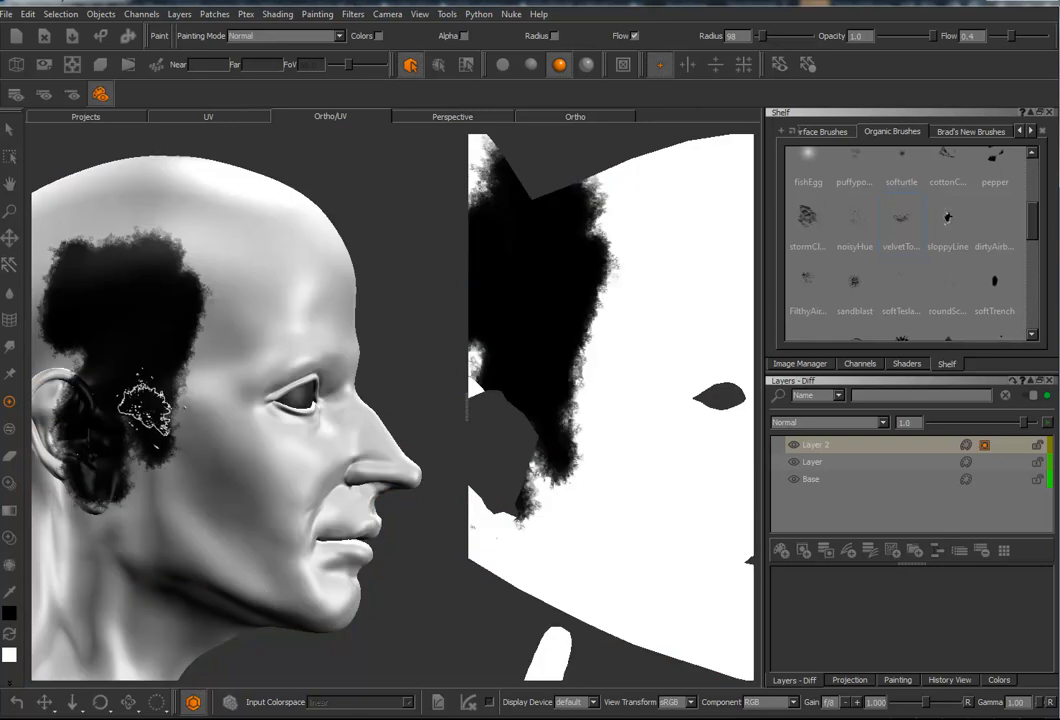
{"action": "mouse_move", "coordinate": [115, 345]}
{"action": "left_mouse_down"}
{"action": "mouse_move", "coordinate": [130, 415]}
{"action": "mouse_move", "coordinate": [100, 410]}
{"action": "mouse_move", "coordinate": [120, 380]}
{"action": "mouse_move", "coordinate": [162, 510]}
{"action": "mouse_move", "coordinate": [125, 430]}
{"action": "mouse_move", "coordinate": [110, 430]}
{"action": "mouse_move", "coordinate": [145, 340]}
{"action": "mouse_move", "coordinate": [175, 490]}
{"action": "mouse_move", "coordinate": [154, 492]}
{"action": "left_mouse_up"}
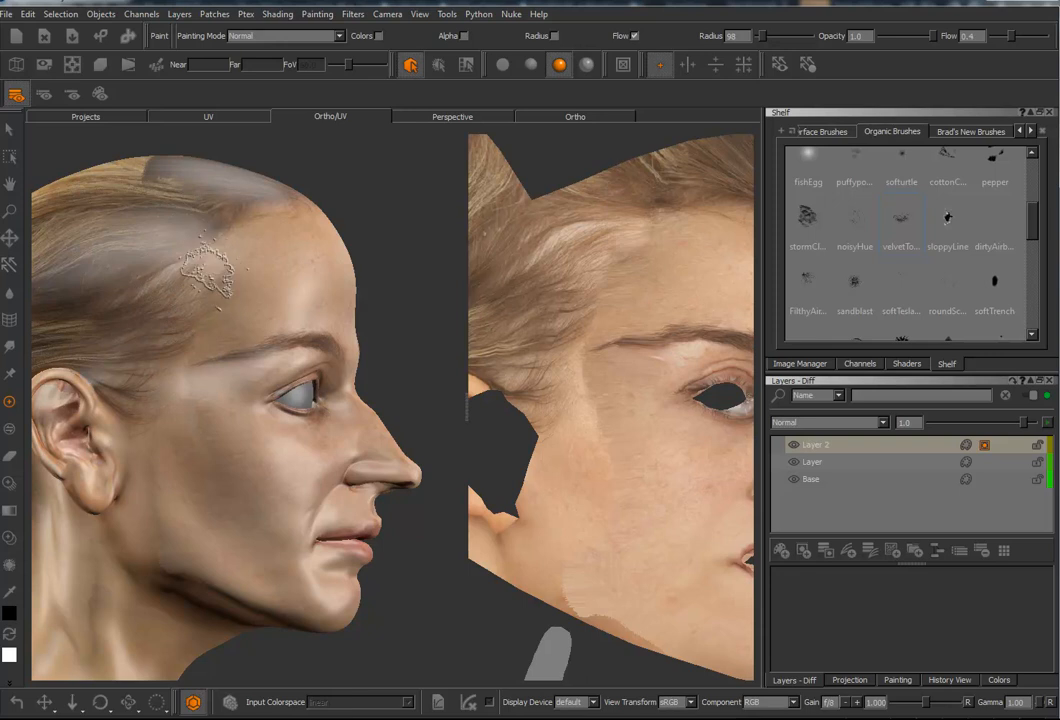
Step: Mask out Layer 2 over the profile's temple, eyebrow end and cheek, and display the head with flat lighting
{"action": "mouse_move", "coordinate": [195, 390]}
{"action": "left_mouse_down"}
{"action": "mouse_move", "coordinate": [237, 331]}
{"action": "mouse_move", "coordinate": [220, 379]}
{"action": "mouse_move", "coordinate": [262, 350]}
{"action": "mouse_move", "coordinate": [184, 443]}
{"action": "mouse_move", "coordinate": [225, 511]}
{"action": "mouse_move", "coordinate": [112, 600]}
{"action": "left_mouse_up"}
{"action": "left_click_drag", "start_coordinate": [113, 511], "coordinate": [161, 604]}
{"action": "left_click", "coordinate": [502, 64]}
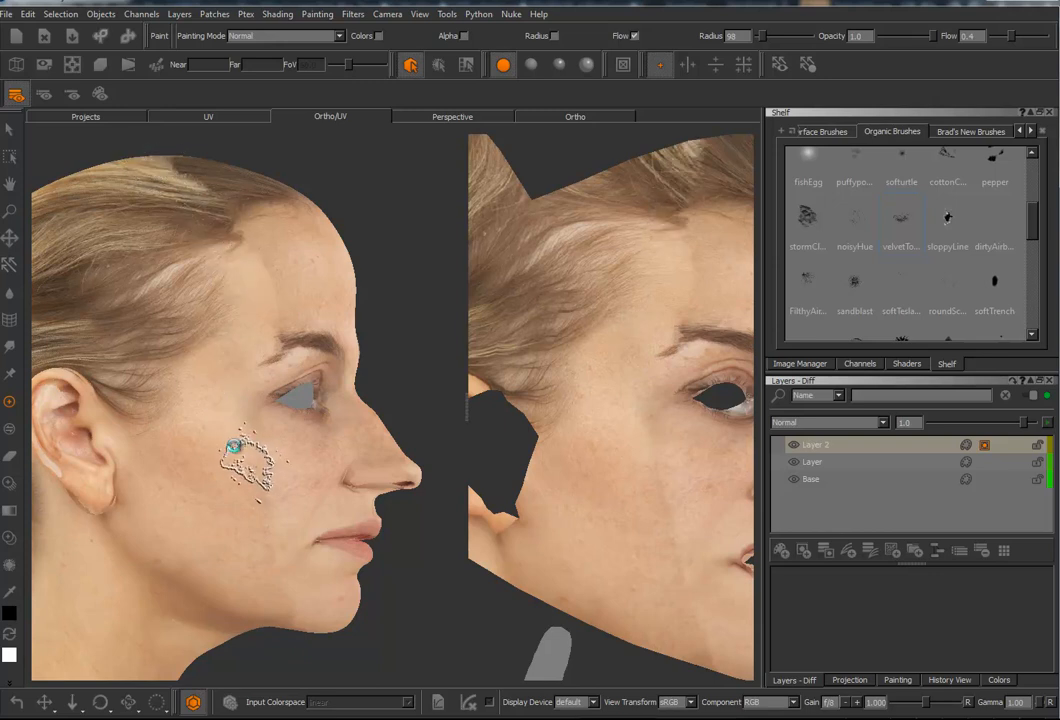
{"action": "mouse_move", "coordinate": [665, 421]}
{"action": "middle_mouse_down"}
{"action": "mouse_move", "coordinate": [608, 421]}
{"action": "mouse_move", "coordinate": [580, 438]}
{"action": "middle_mouse_up"}
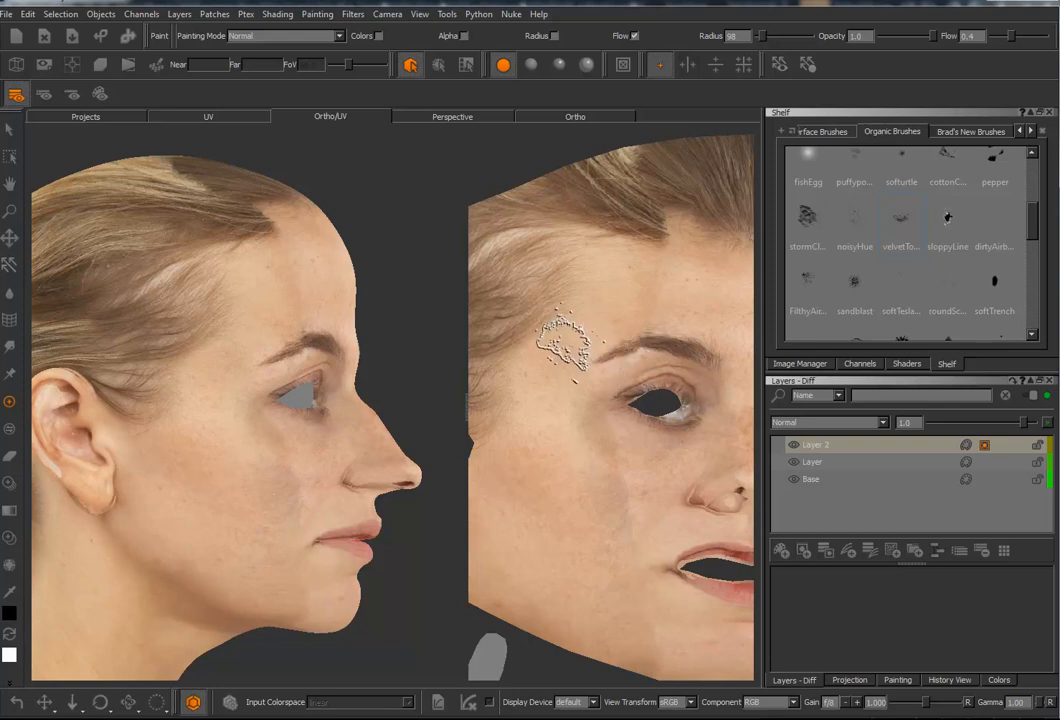
{"action": "right_click_drag", "start_coordinate": [611, 341], "coordinate": [558, 350], "text": "alt"}
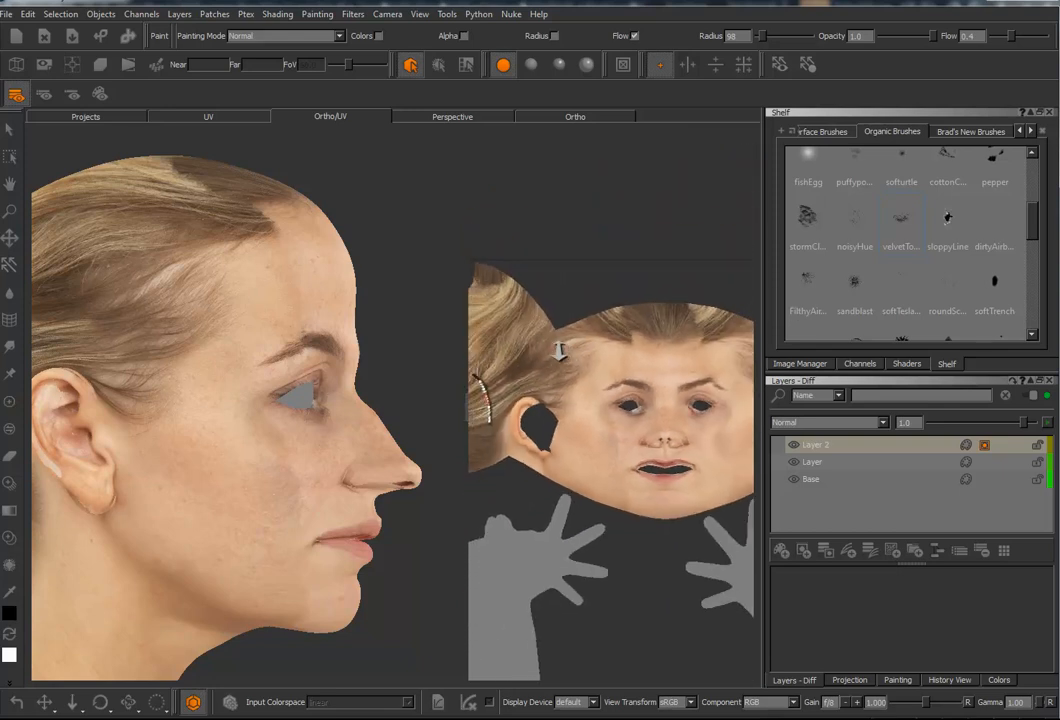
Step: Turn the head to a three-quarter view and add a new paint layer above Layer 2
{"action": "left_click_drag", "start_coordinate": [375, 418], "coordinate": [328, 426], "text": "alt"}
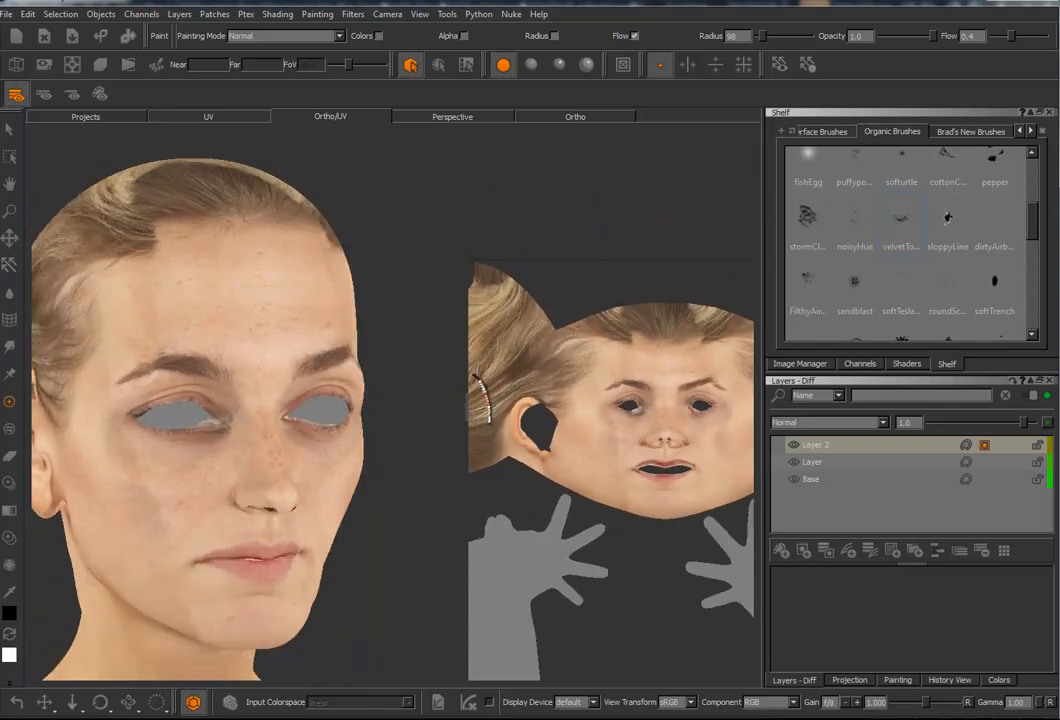
{"action": "middle_click_drag", "start_coordinate": [336, 443], "coordinate": [363, 401], "text": "alt"}
{"action": "left_click_drag", "start_coordinate": [363, 401], "coordinate": [371, 426], "text": "alt"}
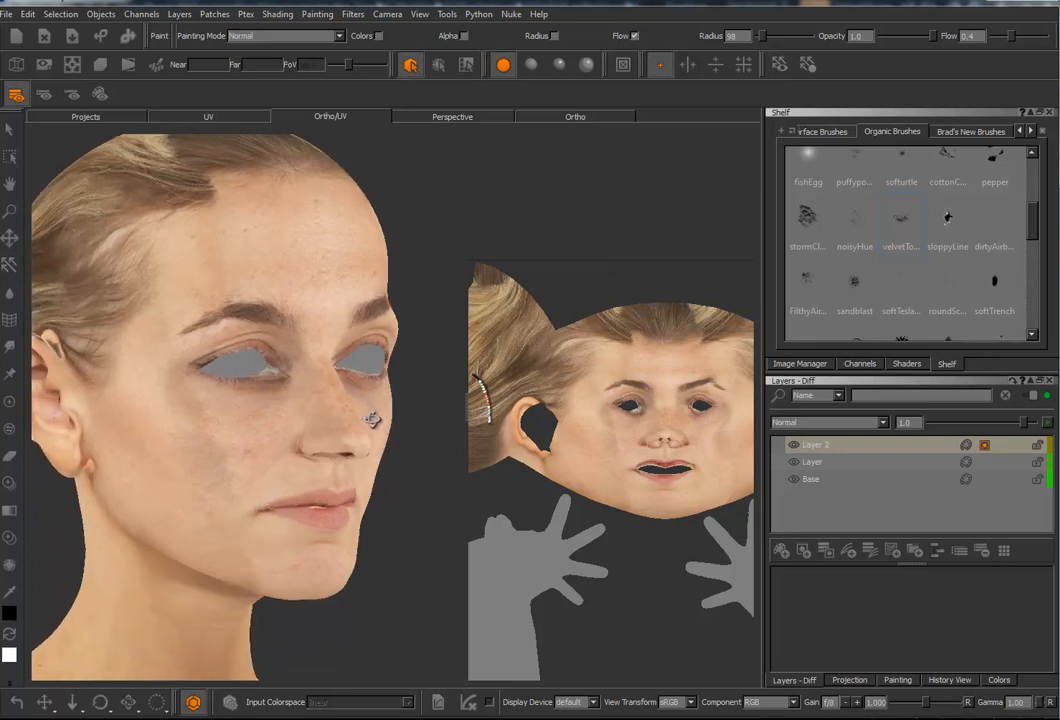
{"action": "left_click_drag", "start_coordinate": [356, 376], "coordinate": [399, 382]}
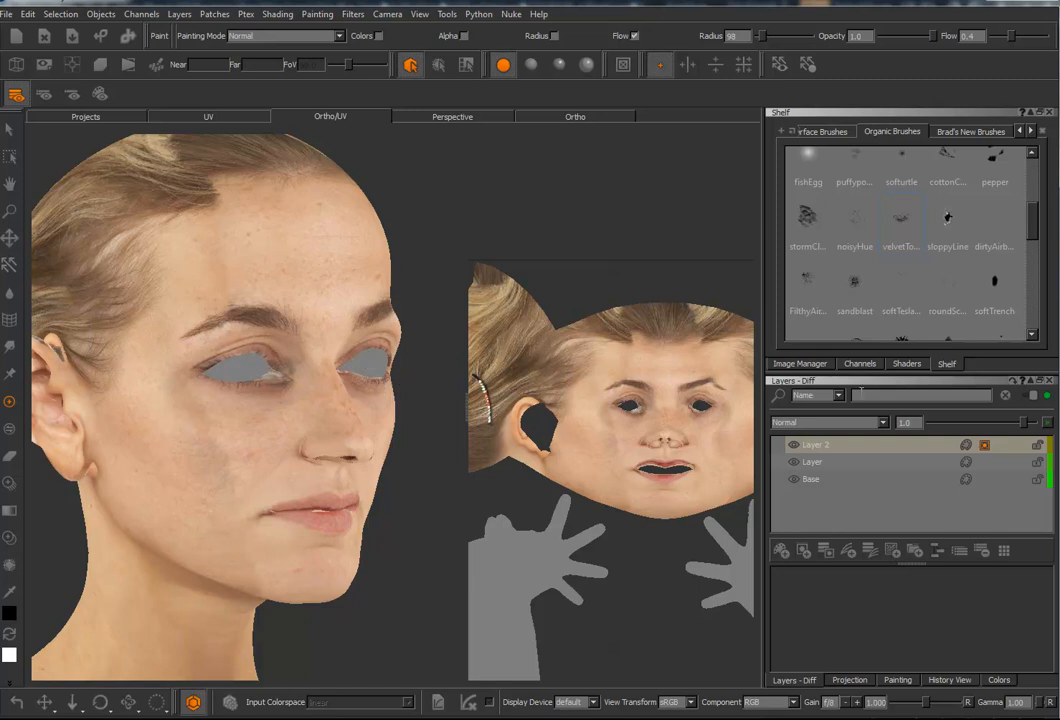
{"action": "left_click", "coordinate": [793, 365]}
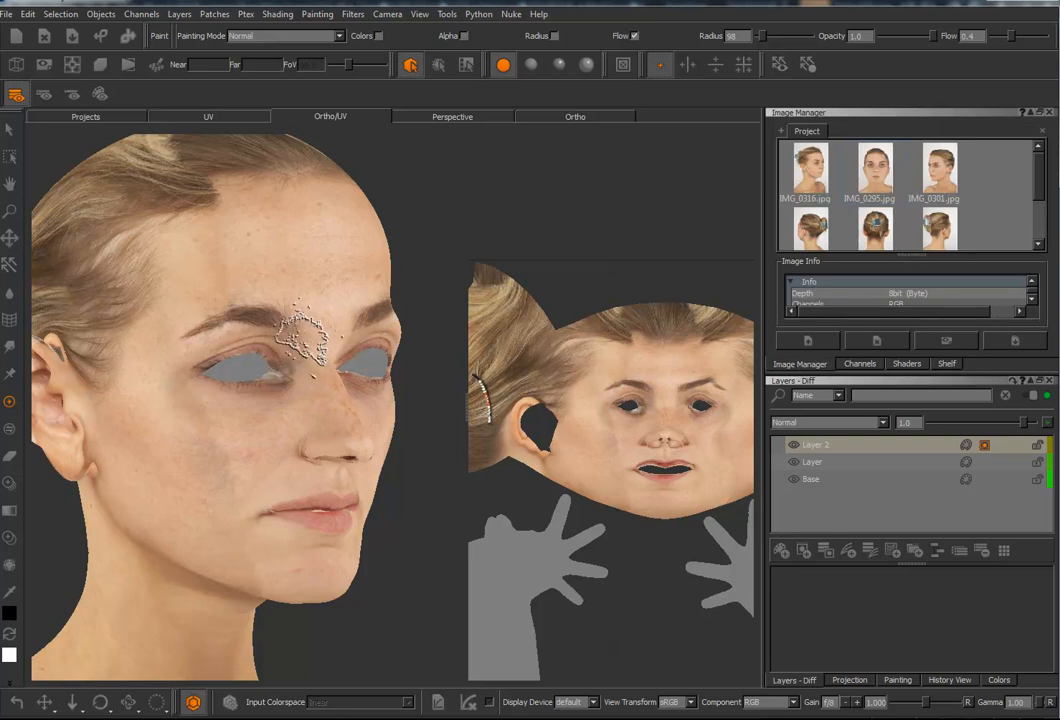
{"action": "middle_click_drag", "start_coordinate": [315, 329], "coordinate": [282, 340]}
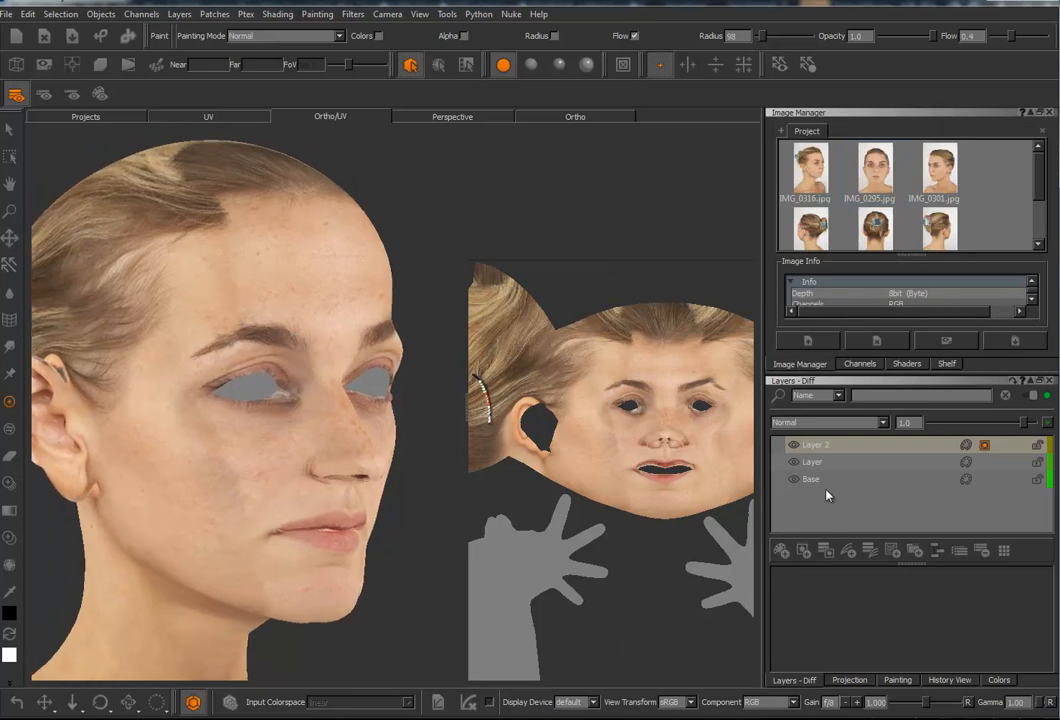
{"action": "left_click", "coordinate": [781, 550]}
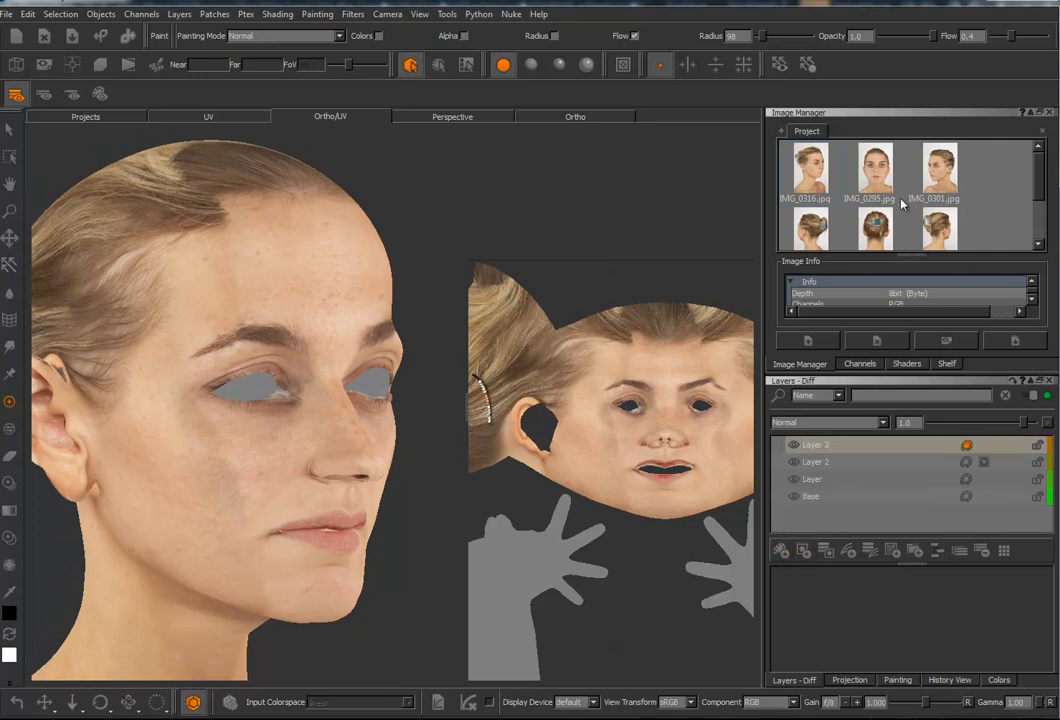
Step: Load the three-quarter photo IMG_0316.jpg into Paint Through and place it over the head
{"action": "mouse_move", "coordinate": [472, 323]}
{"action": "left_mouse_down"}
{"action": "mouse_move", "coordinate": [287, 377]}
{"action": "mouse_move", "coordinate": [201, 421]}
{"action": "mouse_move", "coordinate": [171, 418]}
{"action": "left_mouse_up"}
{"action": "left_click_drag", "start_coordinate": [379, 419], "coordinate": [190, 426], "text": "ctrl+shift"}
{"action": "mouse_move", "coordinate": [274, 421]}
{"action": "left_mouse_down", "text": "ctrl+shift"}
{"action": "mouse_move", "coordinate": [90, 438]}
{"action": "mouse_move", "coordinate": [320, 421]}
{"action": "left_mouse_up", "text": "ctrl+shift"}
{"action": "key", "text": "apostrophe"}
{"action": "left_click_drag", "start_coordinate": [357, 502], "coordinate": [374, 504], "text": "alt"}
{"action": "mouse_move", "coordinate": [350, 431]}
{"action": "left_mouse_down", "text": "shift"}
{"action": "mouse_move", "coordinate": [329, 464]}
{"action": "mouse_move", "coordinate": [329, 440]}
{"action": "mouse_move", "coordinate": [329, 452]}
{"action": "left_mouse_up", "text": "shift"}
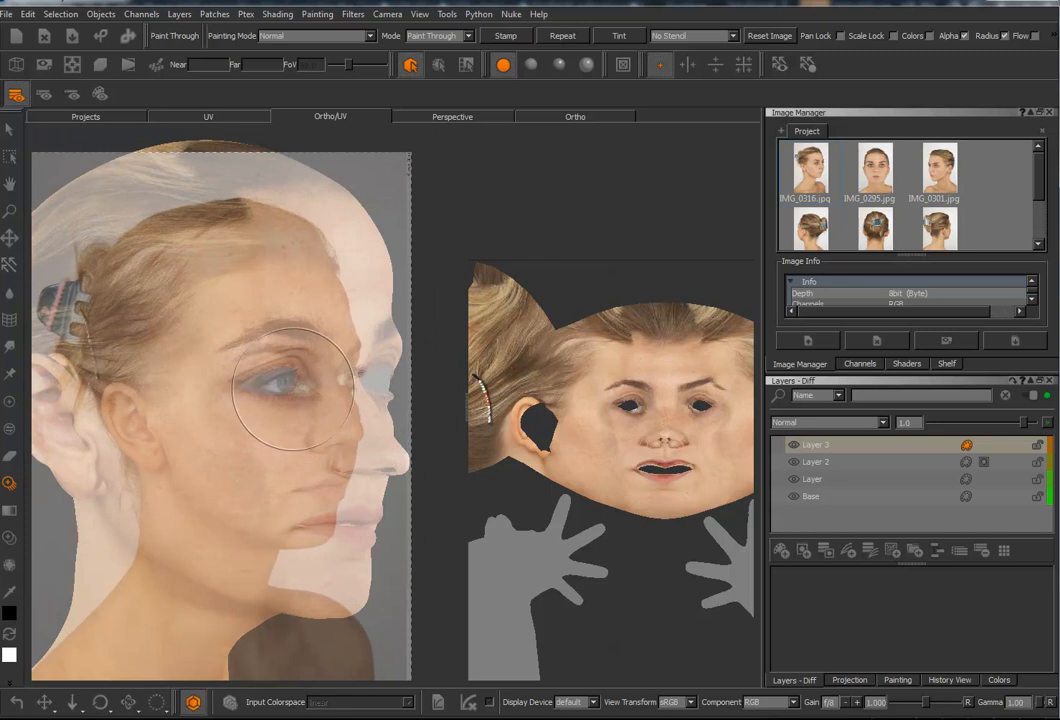
Step: Scale and align IMG_0316.jpg over the face, and paint it through onto Layer 3 across the cheek, nose, mouth and forehead
{"action": "right_click_drag", "start_coordinate": [293, 388], "coordinate": [293, 388], "text": "shift"}
{"action": "middle_click_drag", "start_coordinate": [324, 380], "coordinate": [303, 403], "text": "shift"}
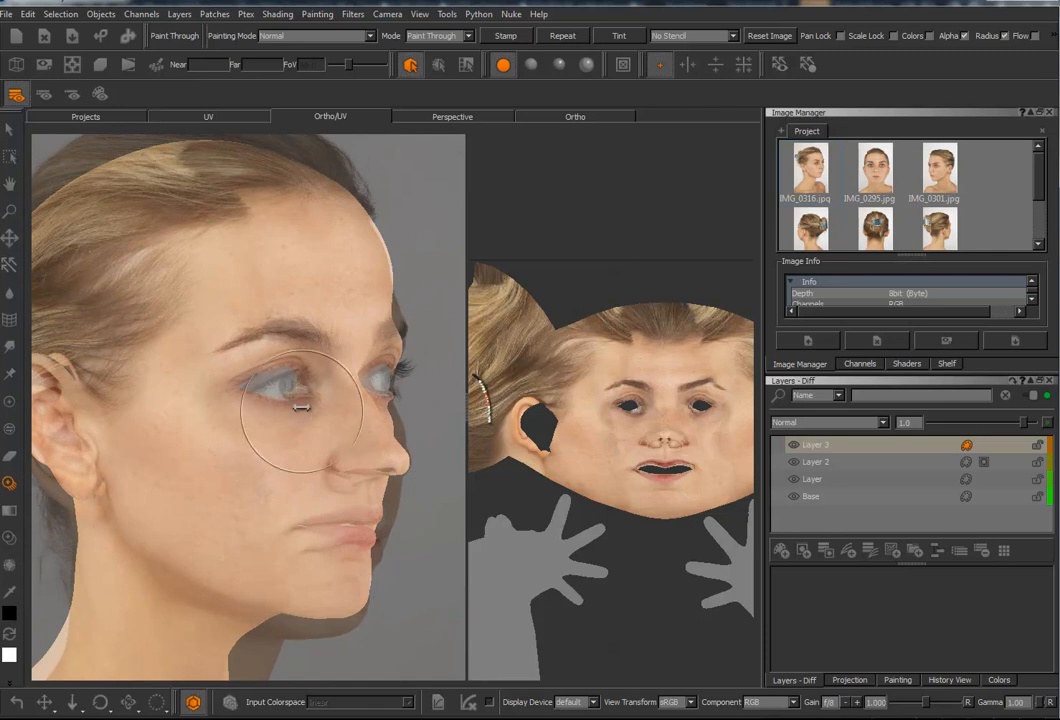
{"action": "left_click_drag", "start_coordinate": [302, 387], "coordinate": [285, 391], "text": "ctrl+shift"}
{"action": "middle_click_drag", "start_coordinate": [298, 400], "coordinate": [305, 389], "text": "shift"}
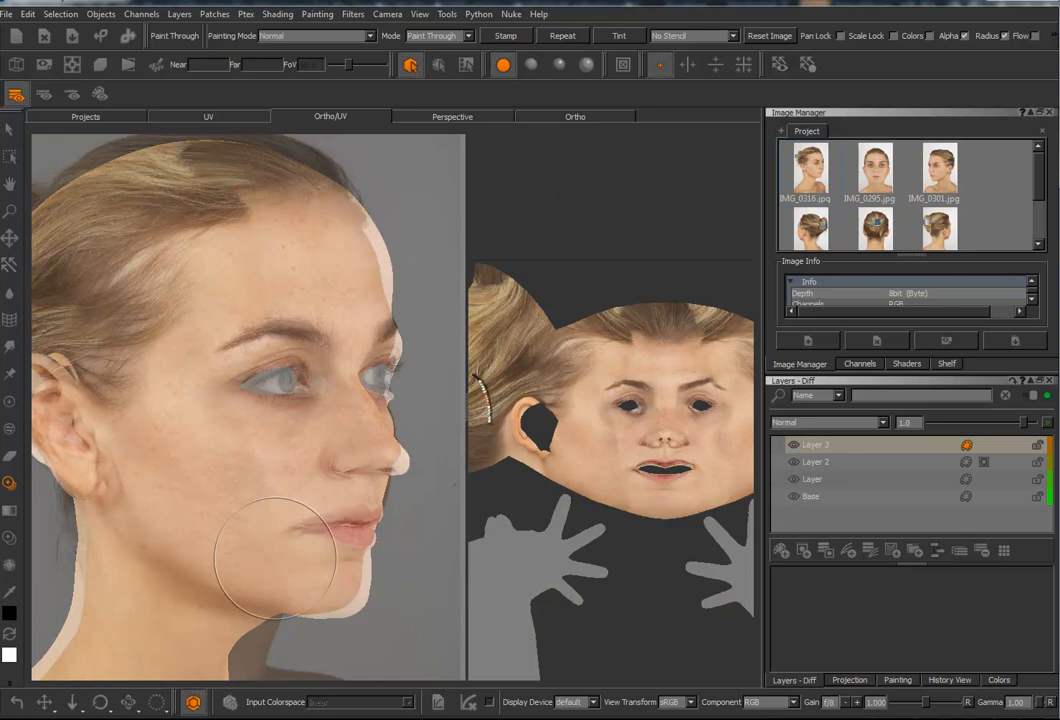
{"action": "mouse_move", "coordinate": [275, 558]}
{"action": "left_mouse_down"}
{"action": "mouse_move", "coordinate": [308, 573]}
{"action": "mouse_move", "coordinate": [235, 550]}
{"action": "mouse_move", "coordinate": [184, 408]}
{"action": "mouse_move", "coordinate": [226, 339]}
{"action": "mouse_move", "coordinate": [205, 230]}
{"action": "mouse_move", "coordinate": [250, 200]}
{"action": "mouse_move", "coordinate": [274, 328]}
{"action": "mouse_move", "coordinate": [268, 300]}
{"action": "mouse_move", "coordinate": [262, 365]}
{"action": "mouse_move", "coordinate": [285, 415]}
{"action": "mouse_move", "coordinate": [329, 463]}
{"action": "mouse_move", "coordinate": [262, 472]}
{"action": "mouse_move", "coordinate": [300, 580]}
{"action": "mouse_move", "coordinate": [297, 532]}
{"action": "left_mouse_up"}
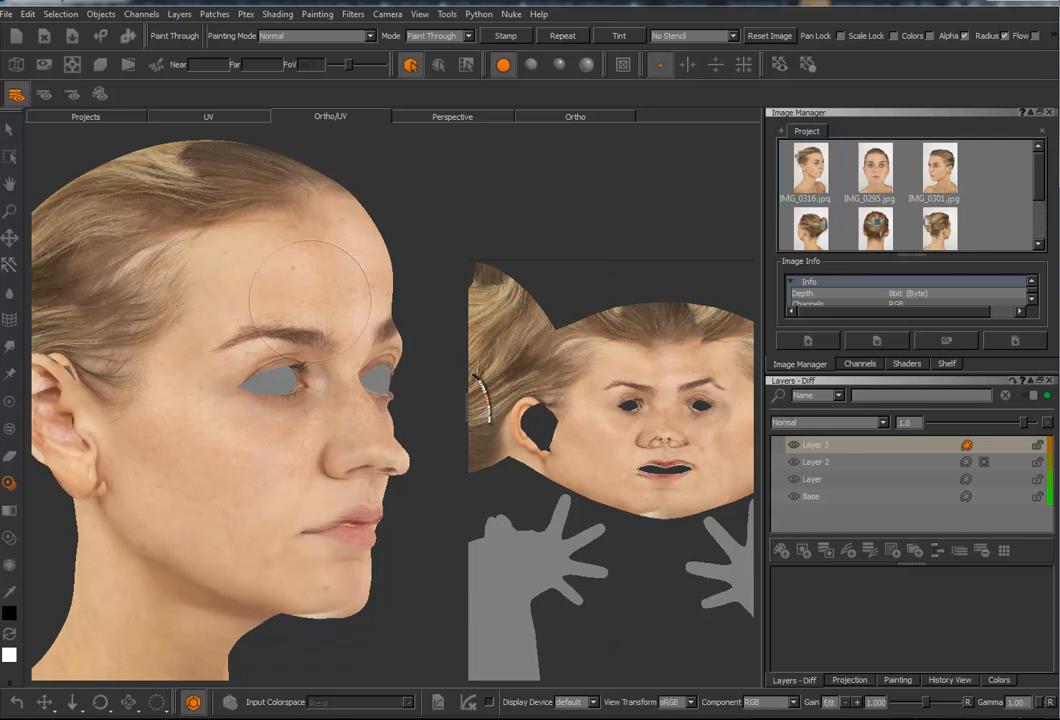
{"action": "mouse_move", "coordinate": [185, 508]}
{"action": "left_mouse_down"}
{"action": "mouse_move", "coordinate": [261, 527]}
{"action": "mouse_move", "coordinate": [357, 506]}
{"action": "mouse_move", "coordinate": [232, 468]}
{"action": "mouse_move", "coordinate": [282, 450]}
{"action": "left_mouse_up"}
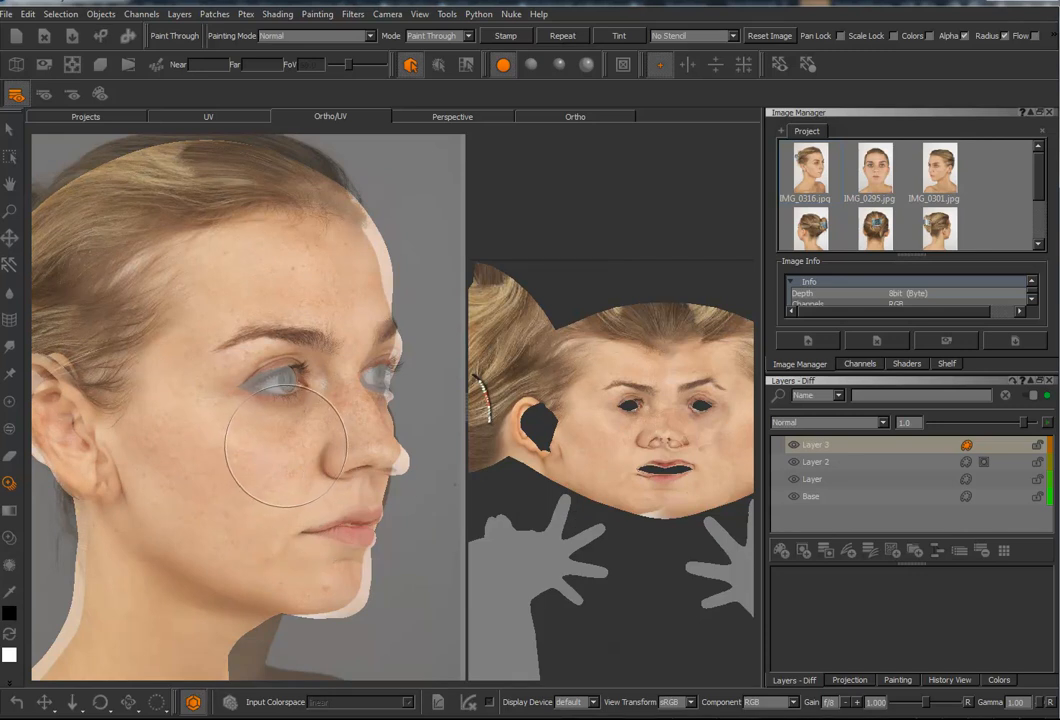
Step: Erase Layer 3's excess projection around the earlobe, jaw and side of the face with an eraser radius of 84
{"action": "left_click", "coordinate": [10, 347]}
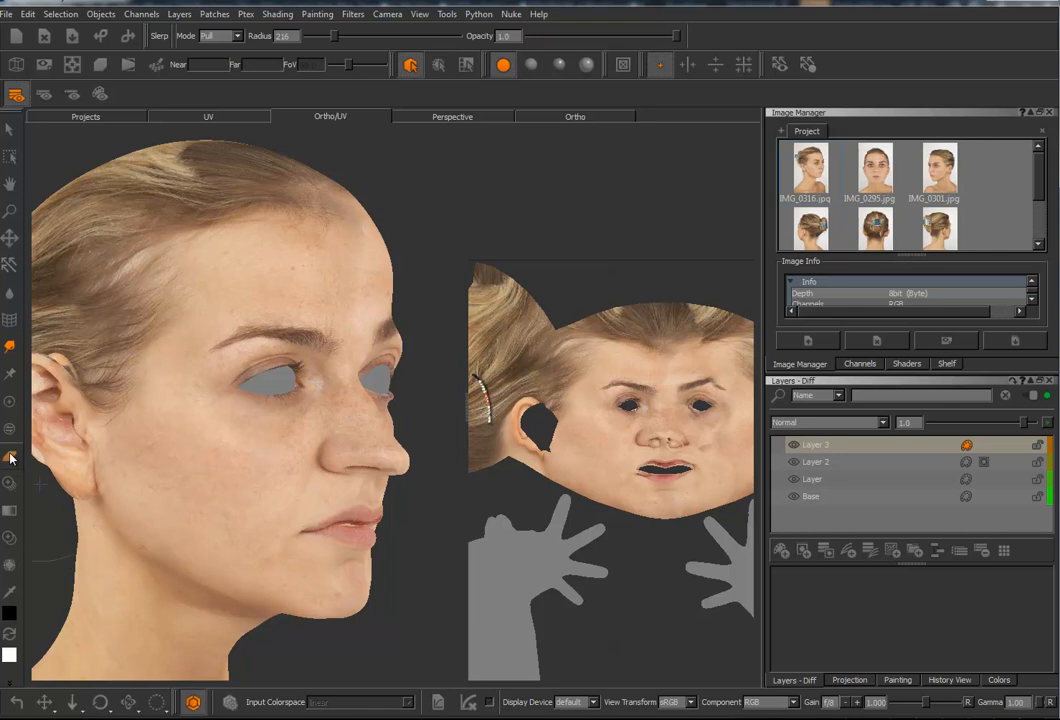
{"action": "key", "text": "e"}
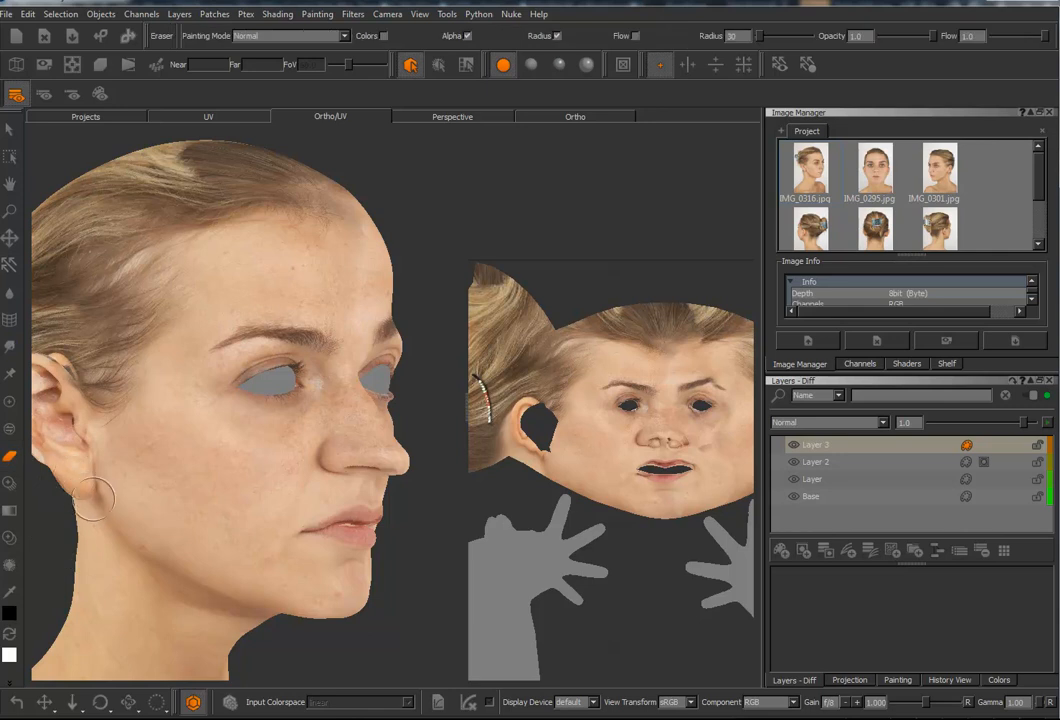
{"action": "left_click_drag", "start_coordinate": [97, 505], "coordinate": [165, 505], "text": "shift"}
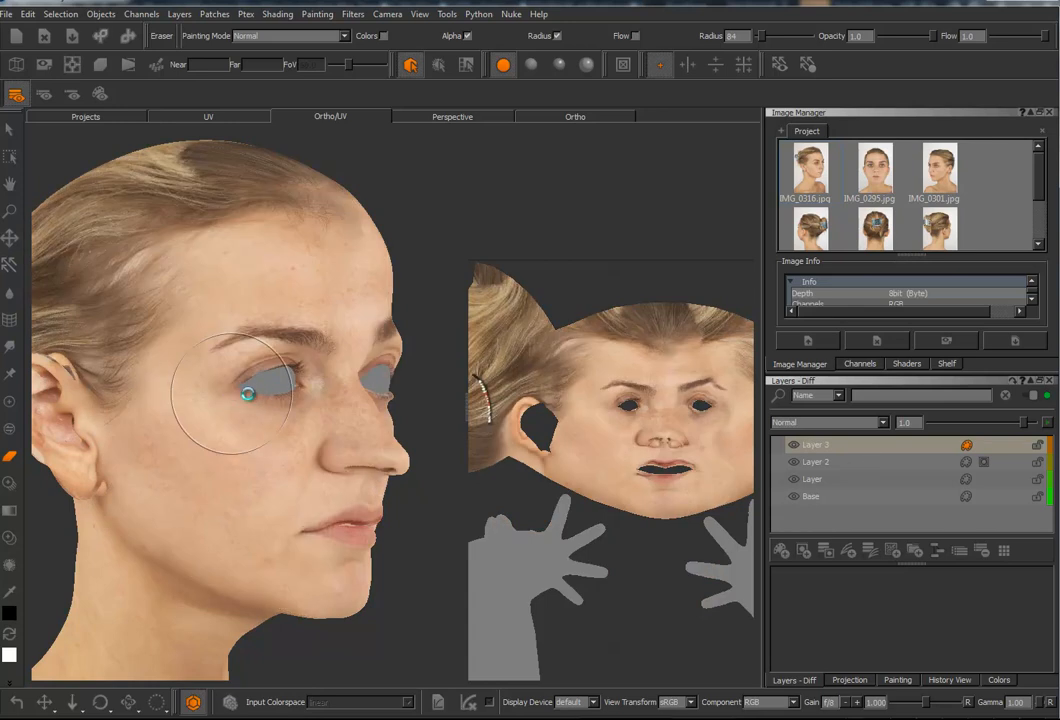
{"action": "mouse_move", "coordinate": [300, 368]}
{"action": "left_mouse_down", "text": "alt"}
{"action": "mouse_move", "coordinate": [273, 383]}
{"action": "mouse_move", "coordinate": [246, 372]}
{"action": "mouse_move", "coordinate": [355, 376]}
{"action": "mouse_move", "coordinate": [237, 385]}
{"action": "mouse_move", "coordinate": [330, 380]}
{"action": "mouse_move", "coordinate": [272, 390]}
{"action": "mouse_move", "coordinate": [350, 367]}
{"action": "mouse_move", "coordinate": [360, 395]}
{"action": "mouse_move", "coordinate": [340, 362]}
{"action": "left_mouse_up", "text": "alt"}
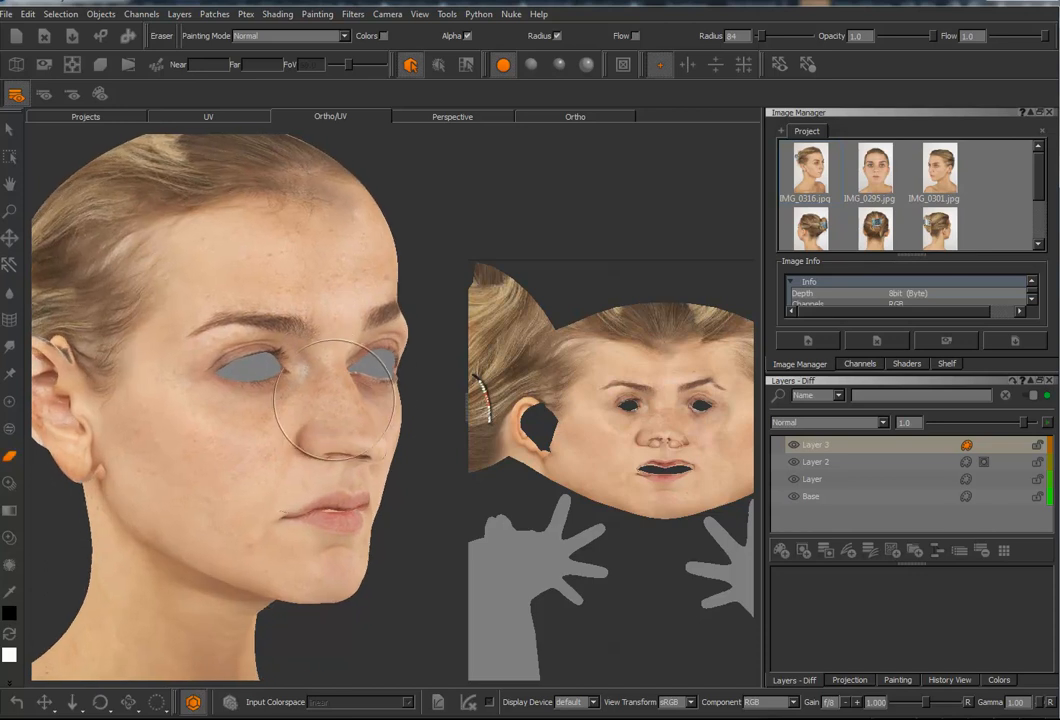
Step: Start a flattened export of all layers, with the Eva Green project folder inside G:/Maya_Projects as the destination
{"action": "left_click", "coordinate": [817, 449]}
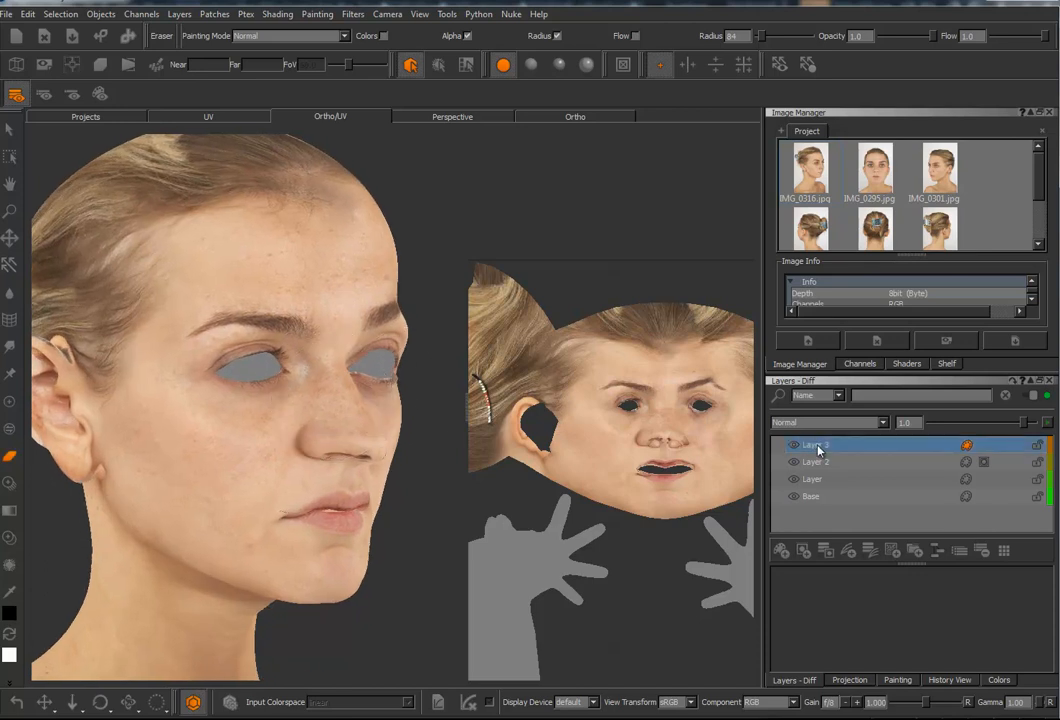
{"action": "right_click", "coordinate": [817, 449]}
{"action": "mouse_move", "coordinate": [862, 400]}
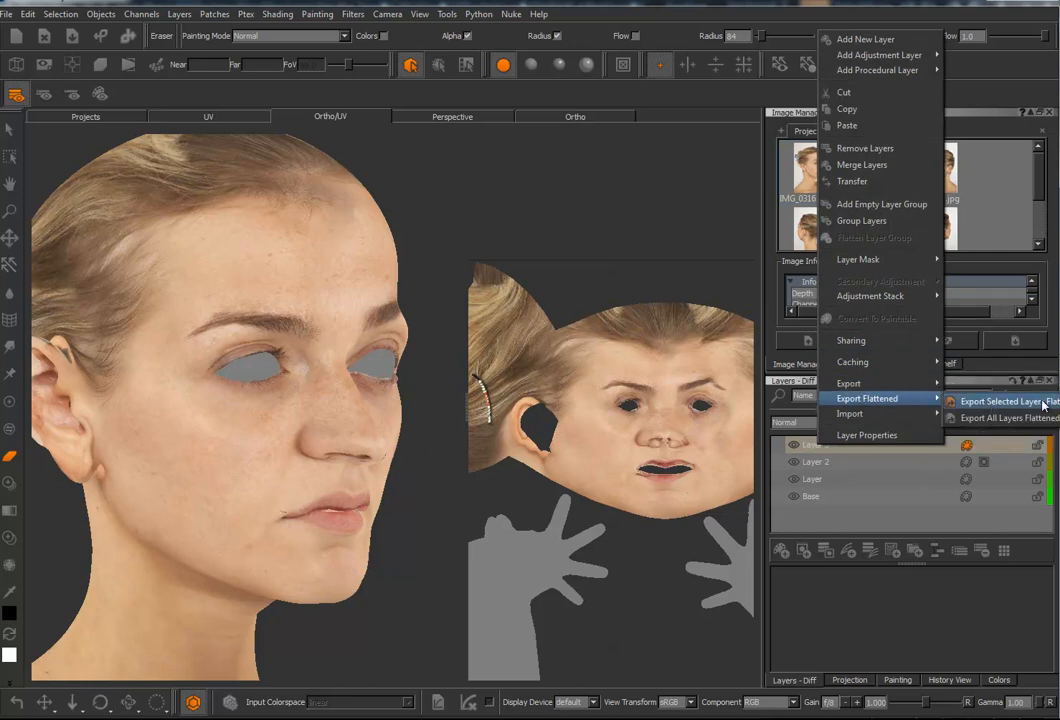
{"action": "left_click", "coordinate": [1012, 418]}
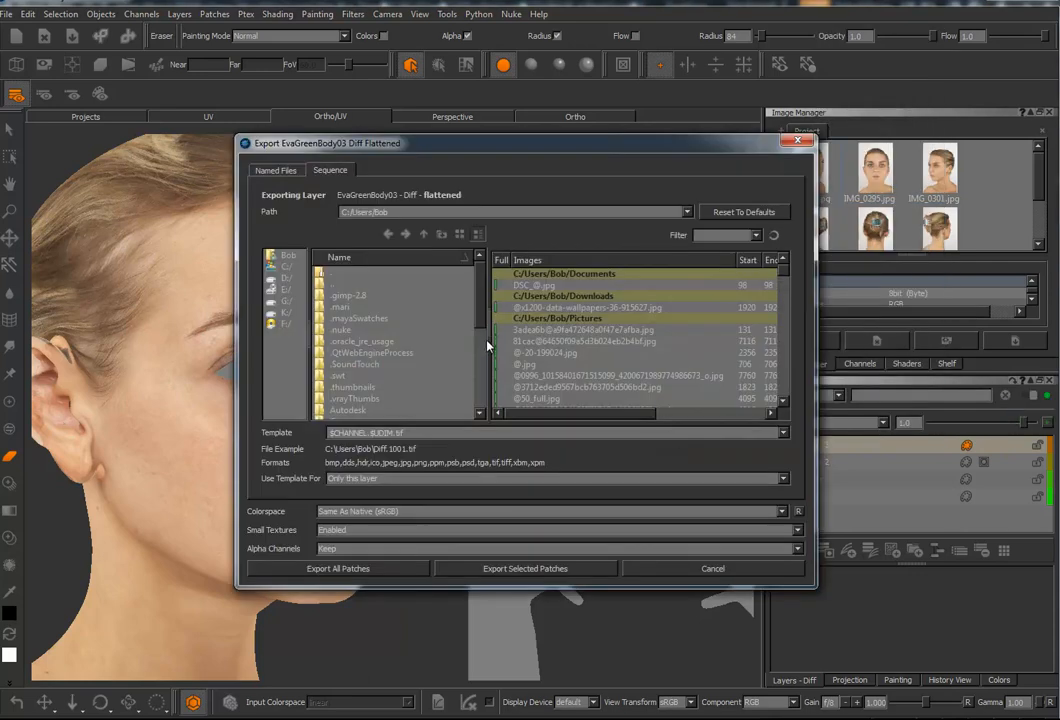
{"action": "left_click", "coordinate": [284, 300]}
{"action": "left_click_drag", "start_coordinate": [483, 307], "coordinate": [478, 349]}
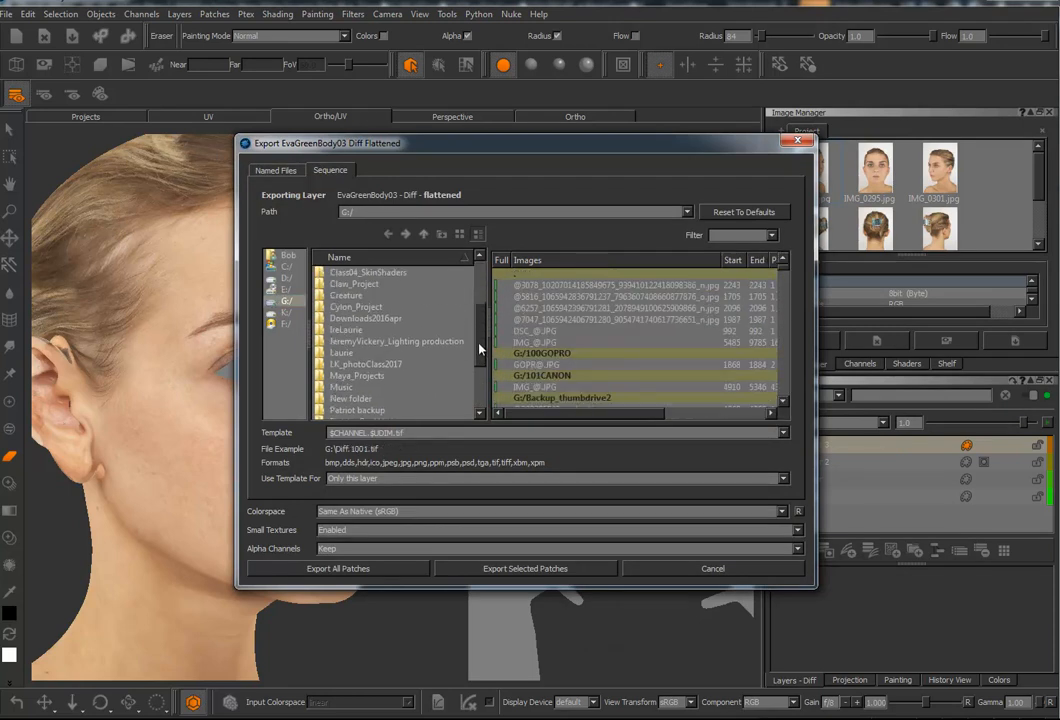
{"action": "double_click", "coordinate": [362, 378]}
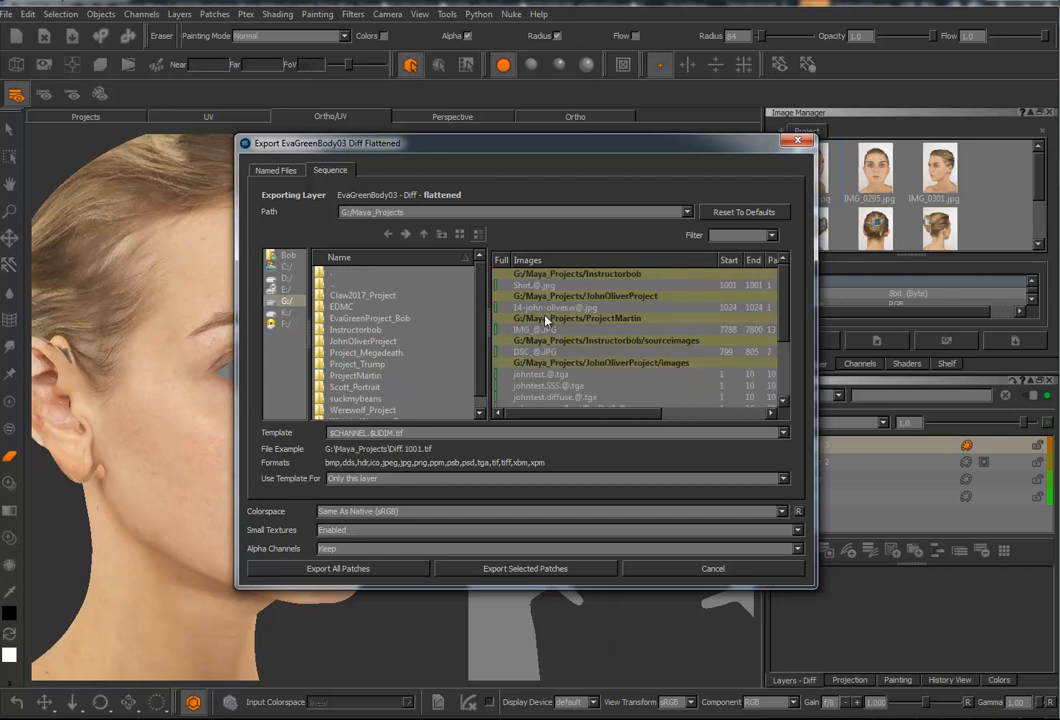
{"action": "double_click", "coordinate": [350, 319]}
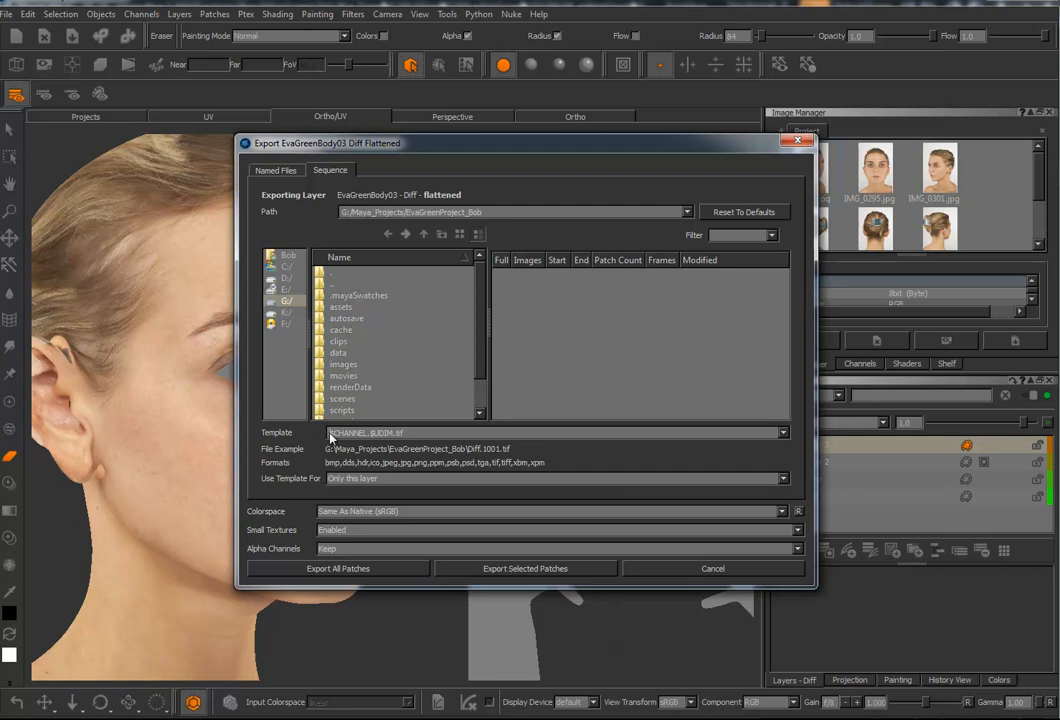
Step: Set the export template to Facetest$CHANNEL.$UDIM.jpeg and export all patches
{"action": "mouse_move", "coordinate": [428, 431]}
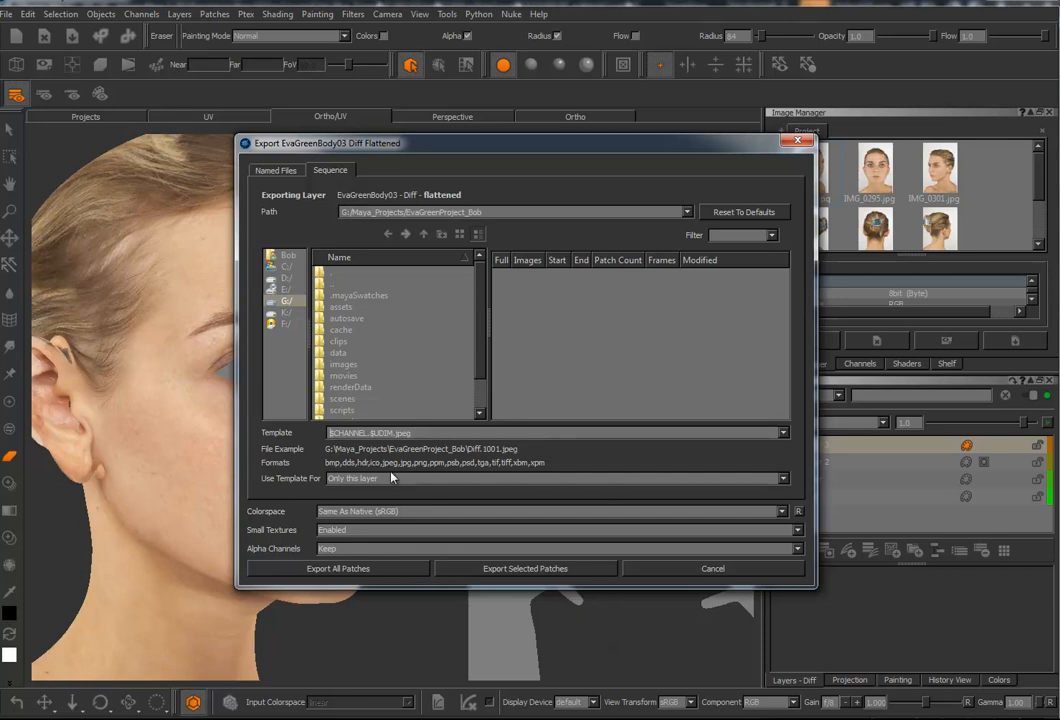
{"action": "type", "text": "Facets"}
{"action": "type", "text": "st"}
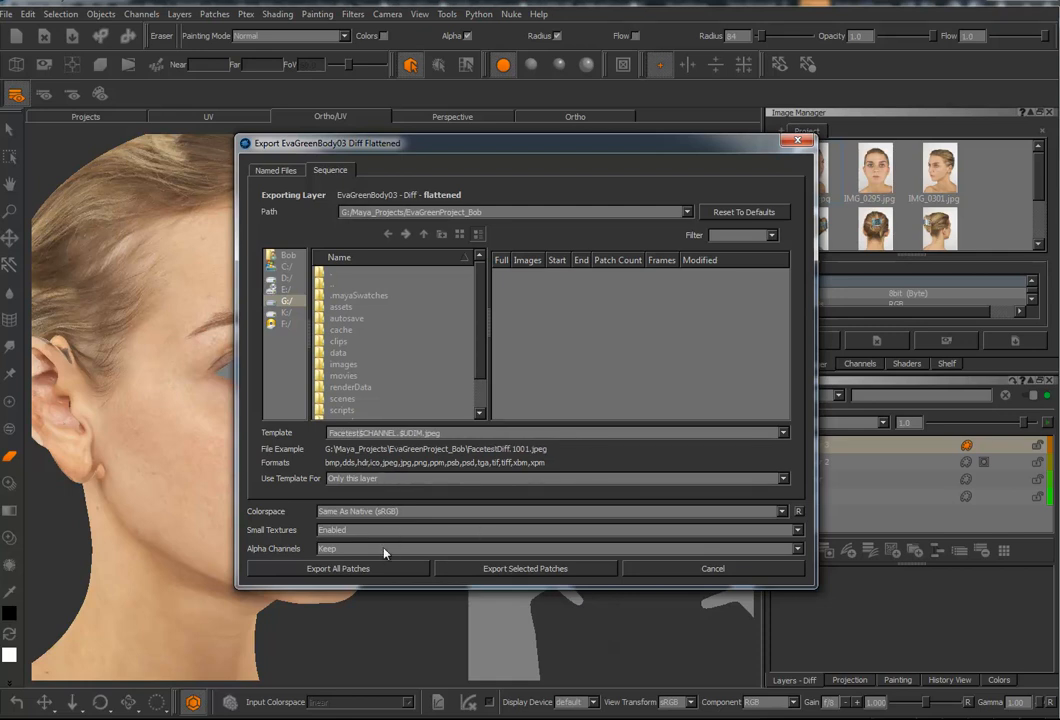
{"action": "left_click", "coordinate": [373, 569]}
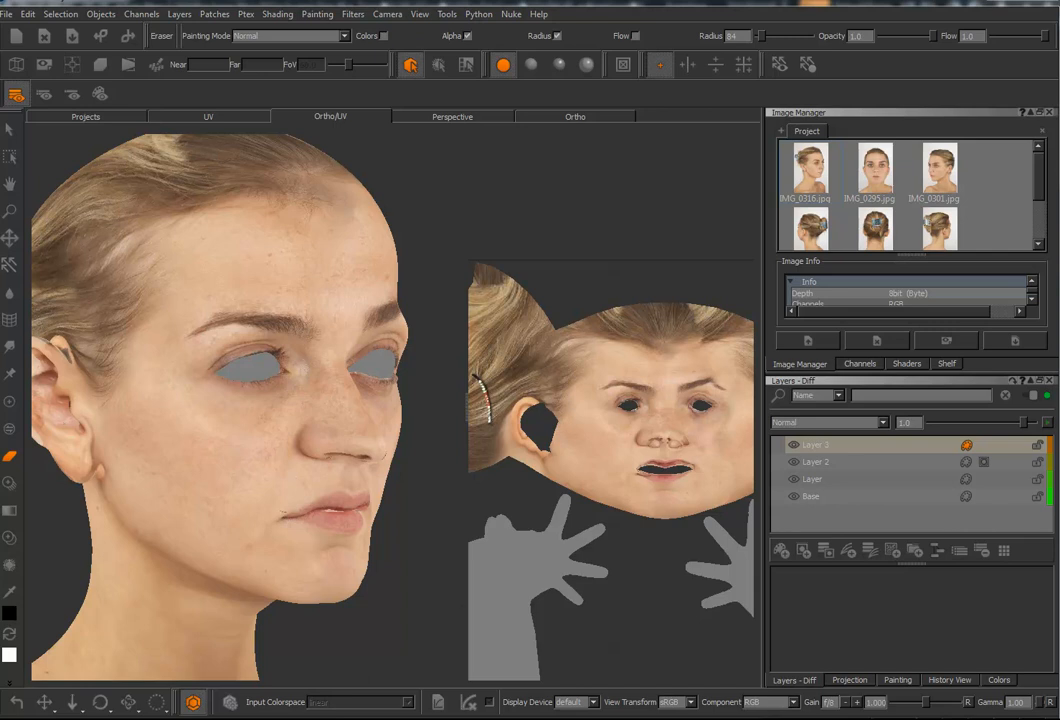
Step: Switch to ZBrush, frame the body's head, and start importing a texture image
{"action": "left_click", "coordinate": [555, 668]}
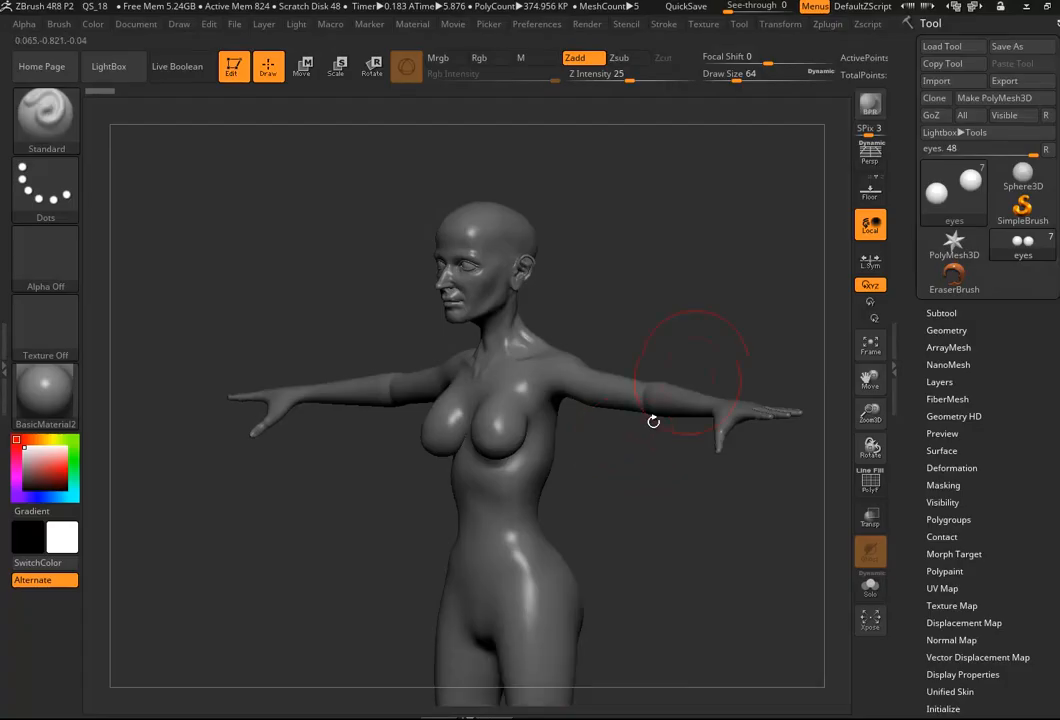
{"action": "left_click_drag", "start_coordinate": [670, 270], "coordinate": [634, 342]}
{"action": "left_click_drag", "start_coordinate": [703, 357], "coordinate": [674, 367]}
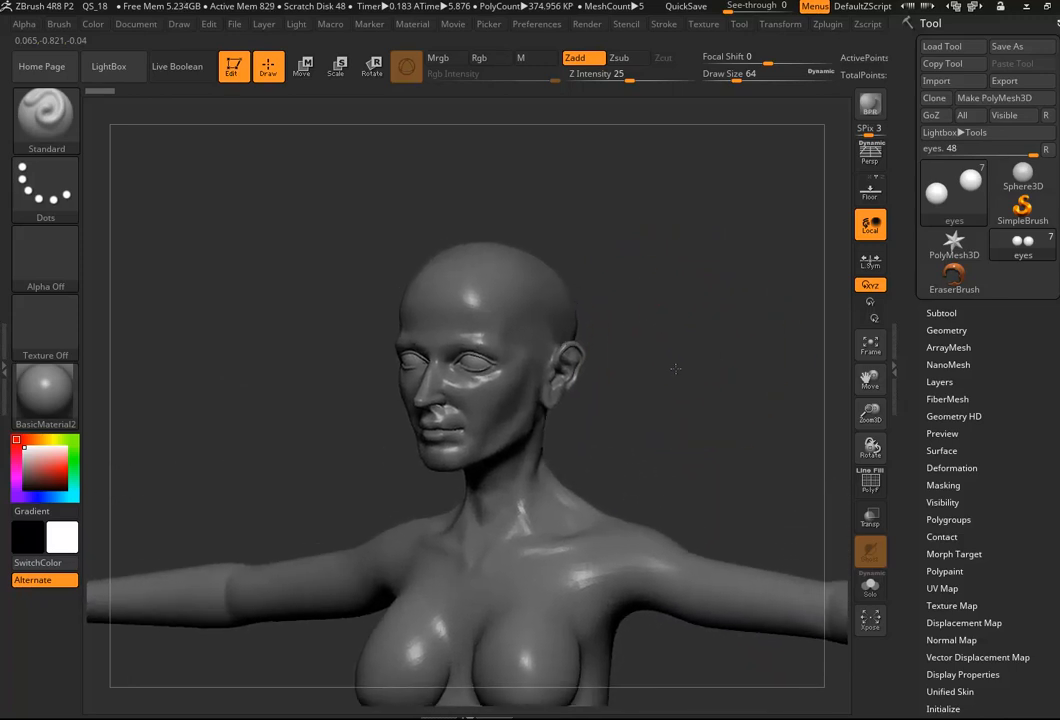
{"action": "left_click", "coordinate": [703, 24]}
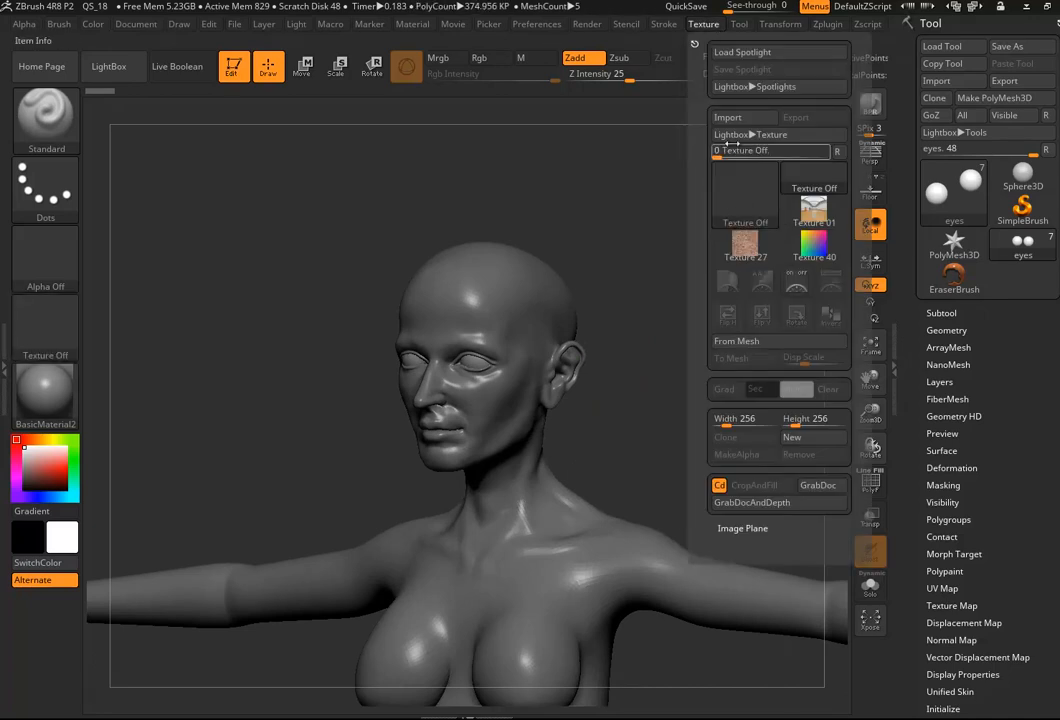
{"action": "left_click", "coordinate": [728, 117]}
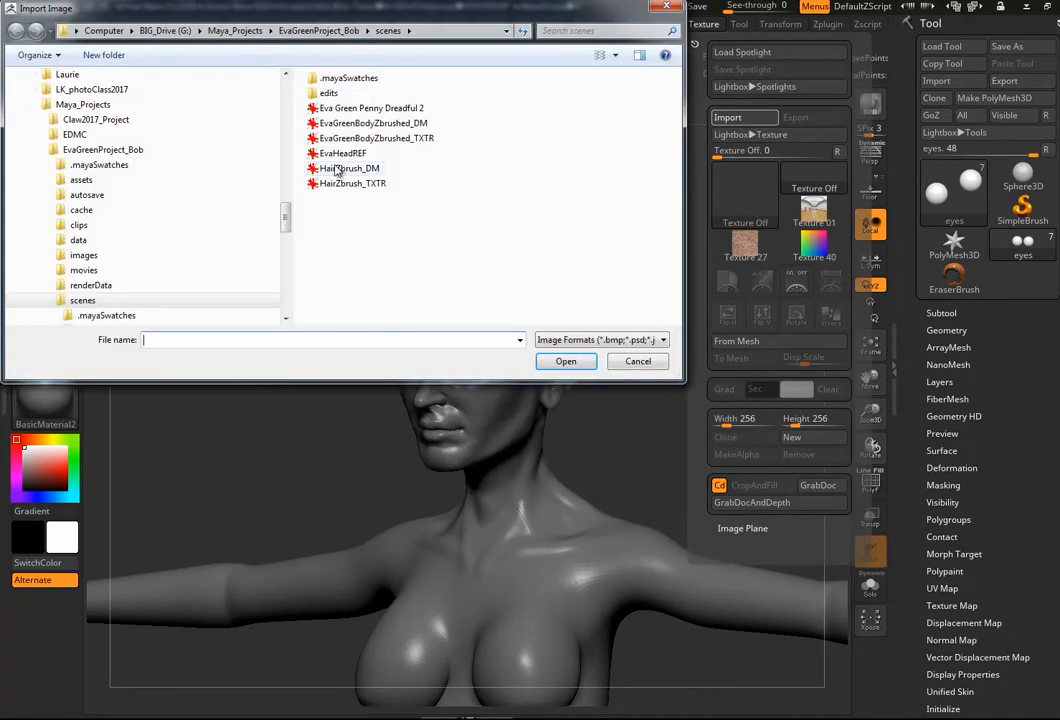
Step: Import the jpg texture FacetestDiff2 from the EvaGreenProject_Bob folder
{"action": "left_click", "coordinate": [311, 34]}
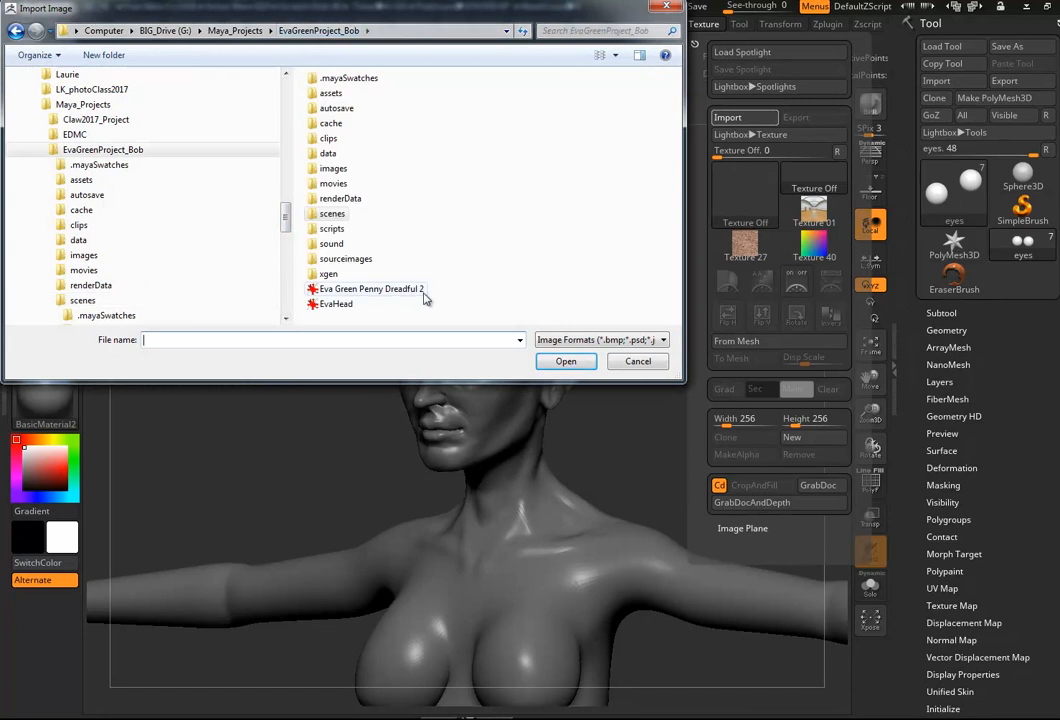
{"action": "left_click", "coordinate": [387, 291]}
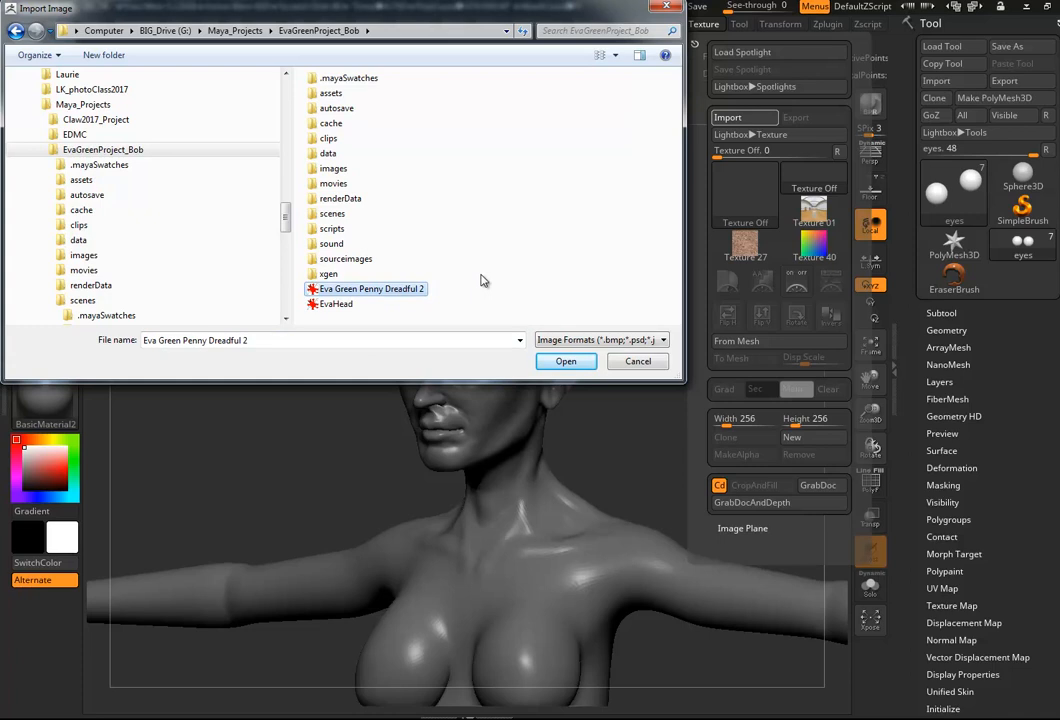
{"action": "left_click", "coordinate": [596, 340]}
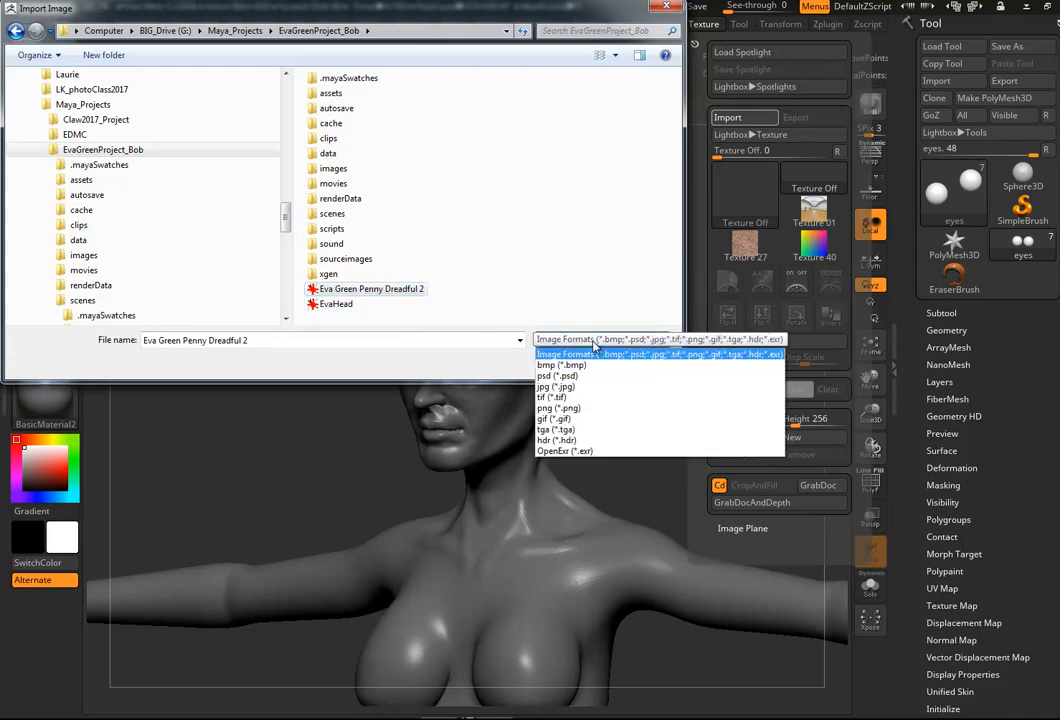
{"action": "left_click", "coordinate": [557, 387]}
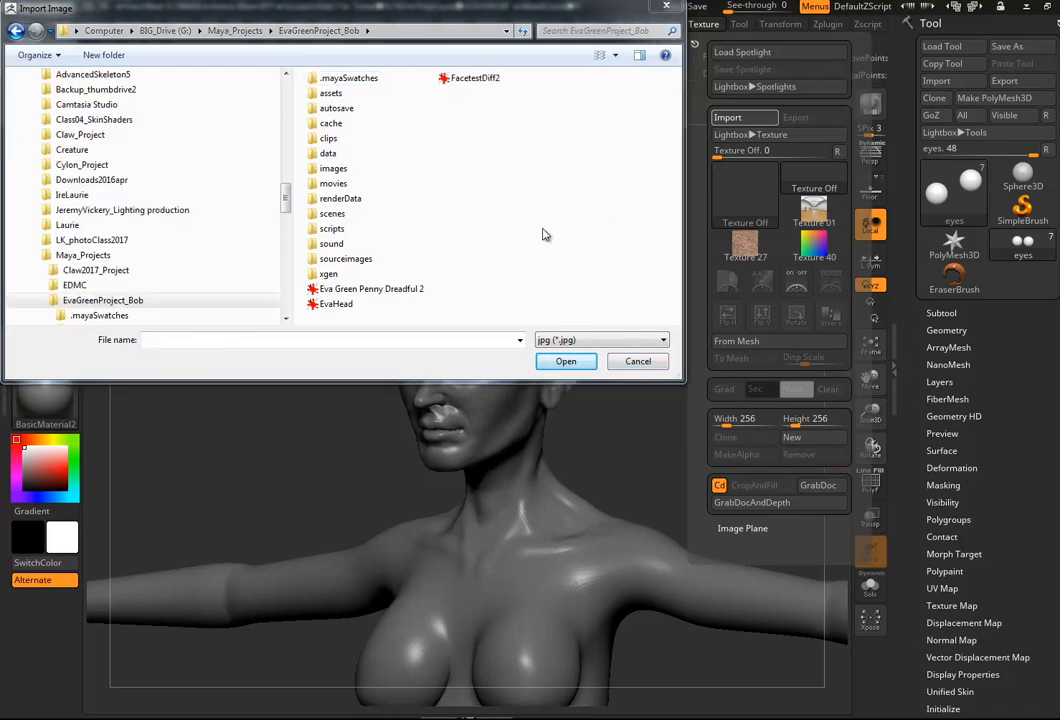
{"action": "left_click", "coordinate": [478, 80]}
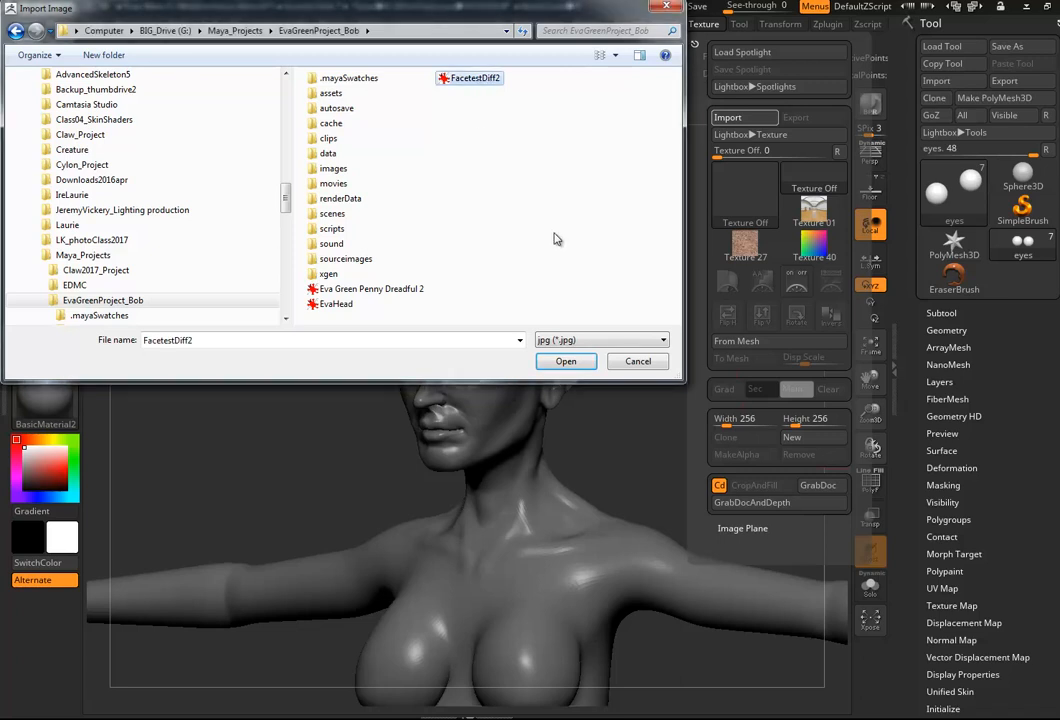
{"action": "double_click", "coordinate": [476, 79]}
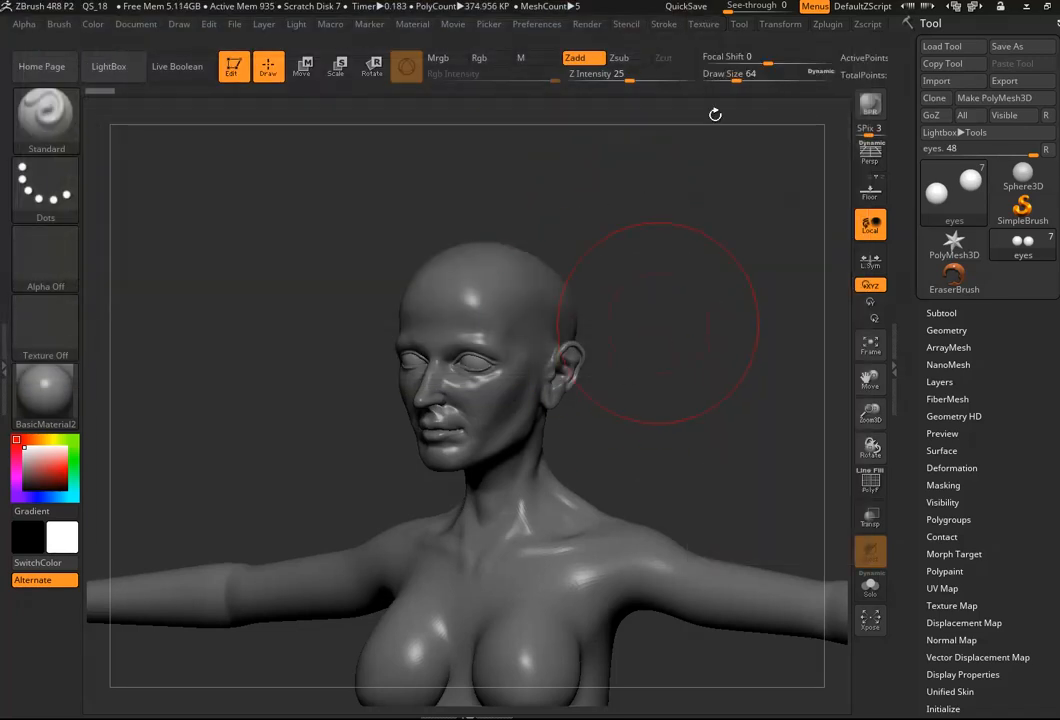
Step: Make FacetestDiff2 the current texture and flip it vertically
{"action": "left_click", "coordinate": [703, 24]}
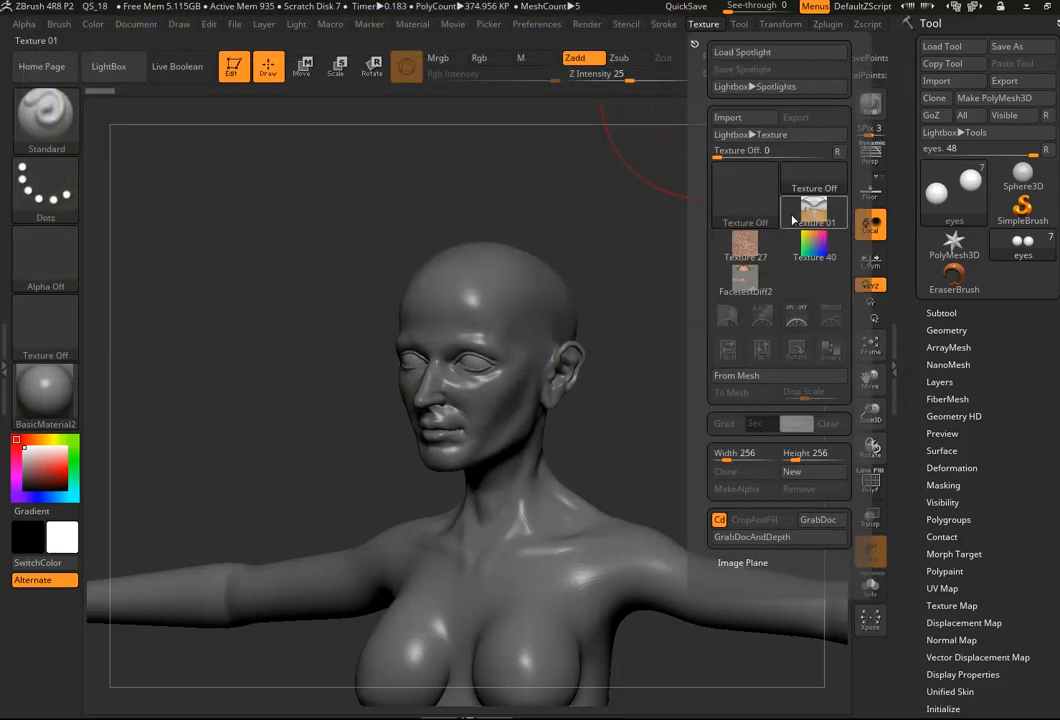
{"action": "left_click", "coordinate": [748, 285]}
{"action": "mouse_move", "coordinate": [741, 193]}
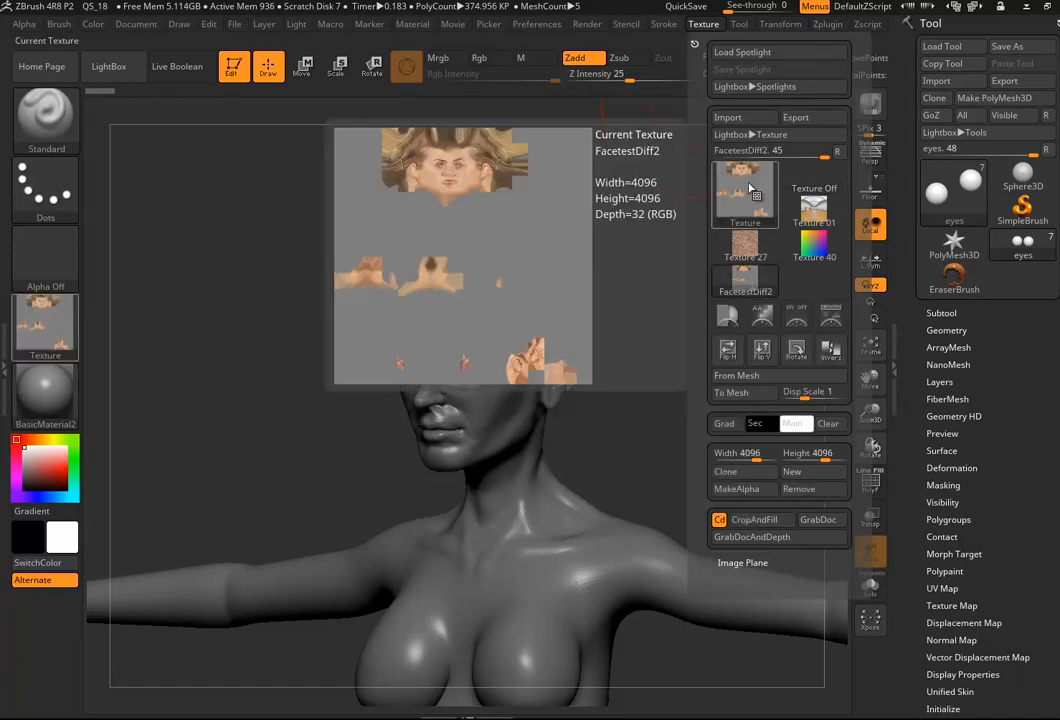
{"action": "left_click", "coordinate": [745, 354]}
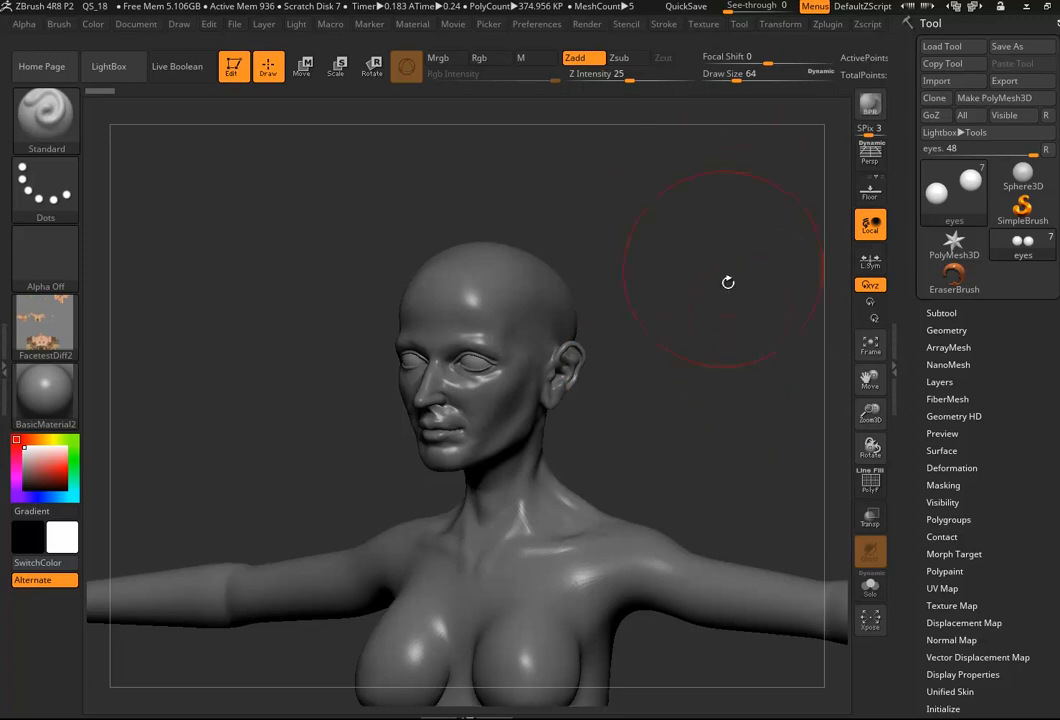
{"action": "left_click", "coordinate": [703, 24]}
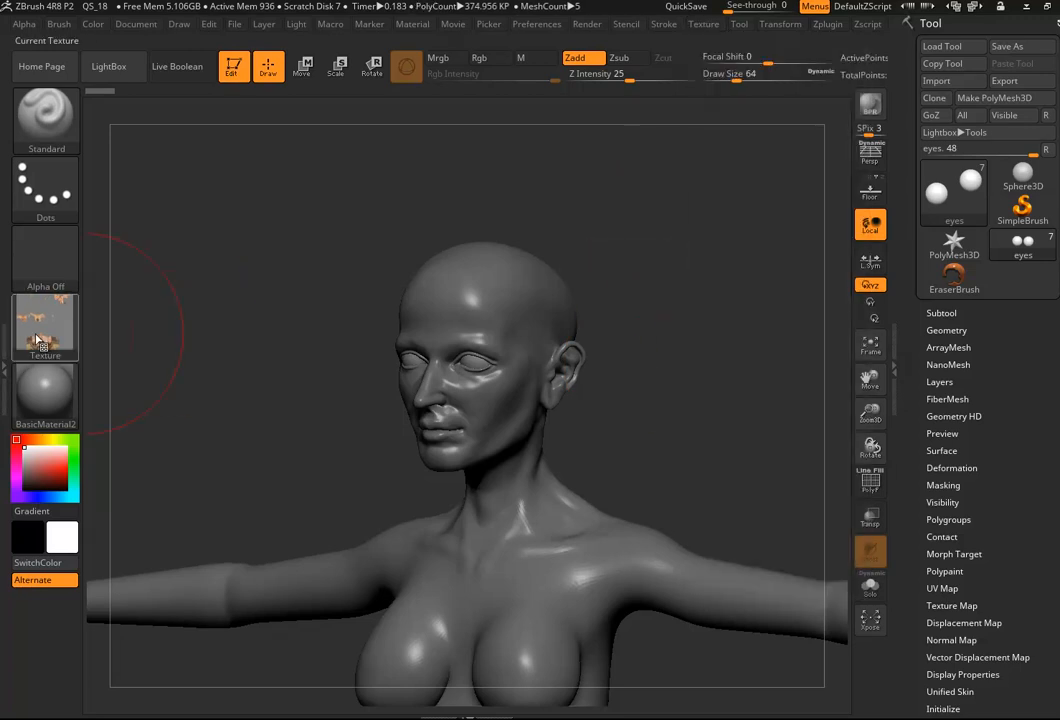
Step: Assign FacetestDiff2 as the texture map of the eyes subtool
{"action": "scroll", "coordinate": [1012, 462], "scroll_direction": "down", "scroll_amount": 3}
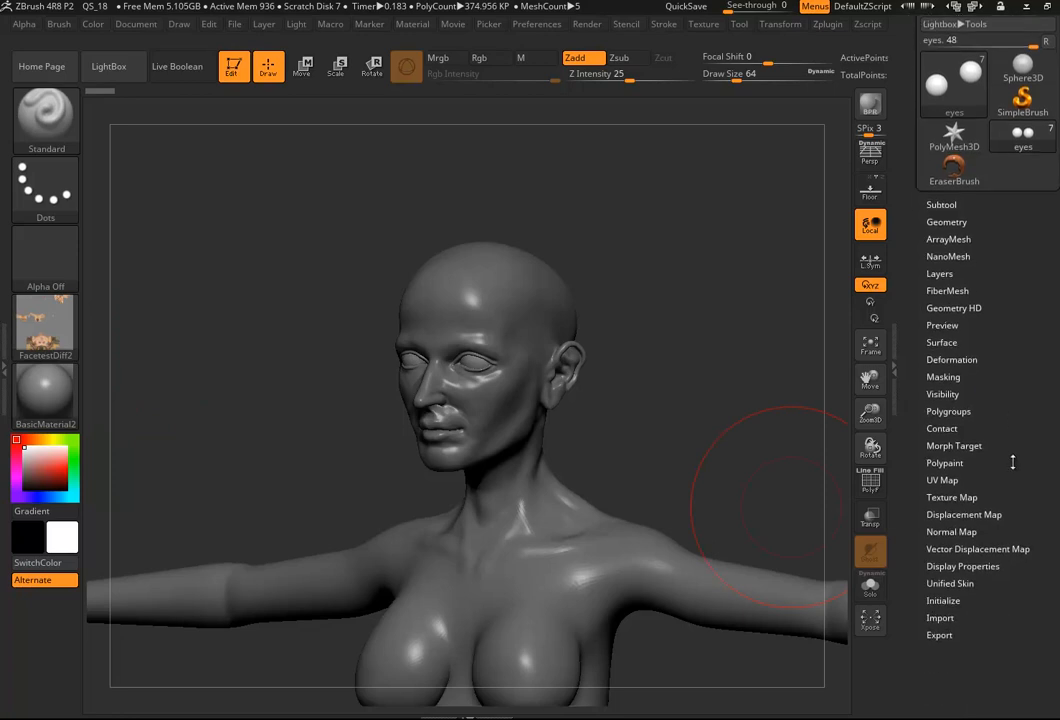
{"action": "left_click", "coordinate": [959, 497]}
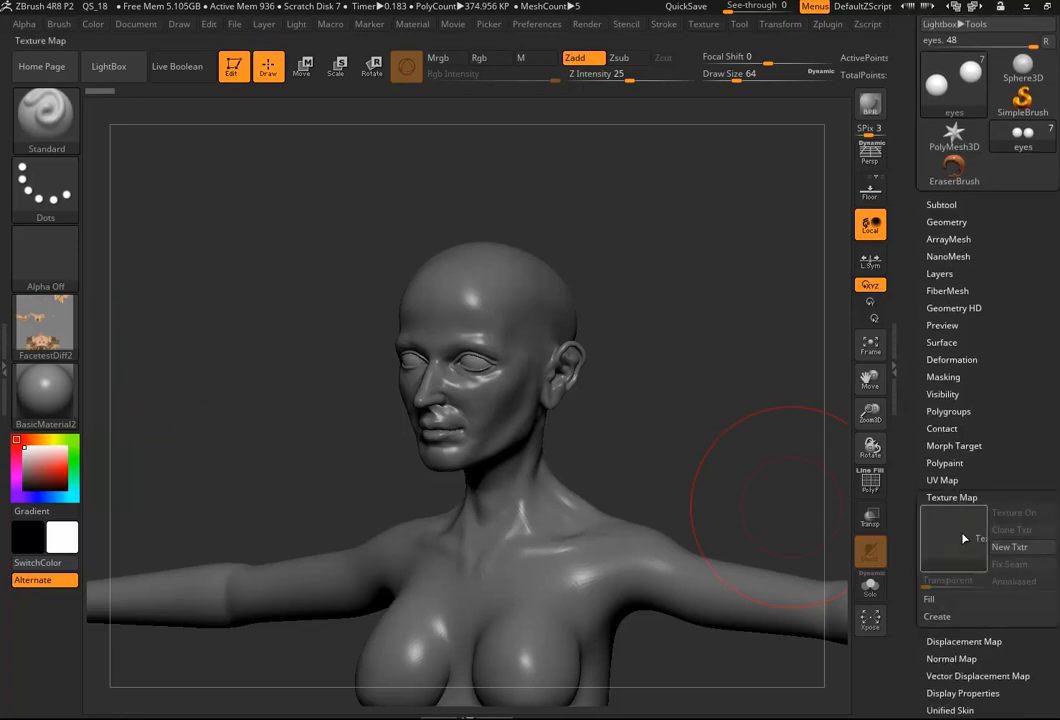
{"action": "left_click", "coordinate": [962, 540]}
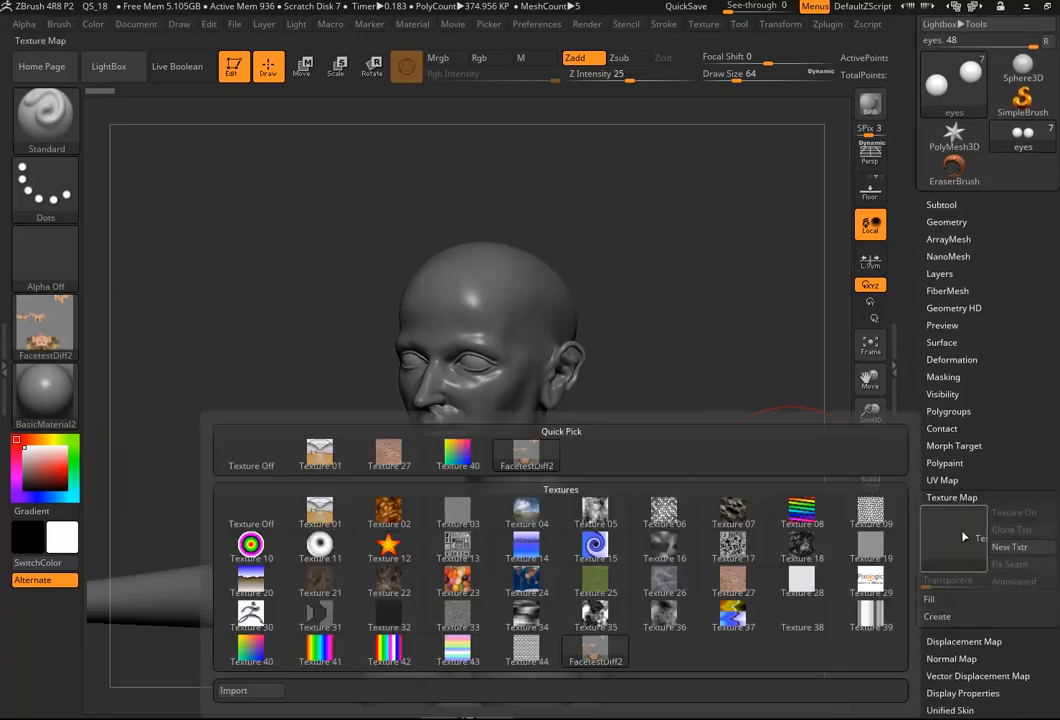
{"action": "left_click", "coordinate": [547, 460]}
{"action": "left_click_drag", "start_coordinate": [710, 431], "coordinate": [560, 360]}
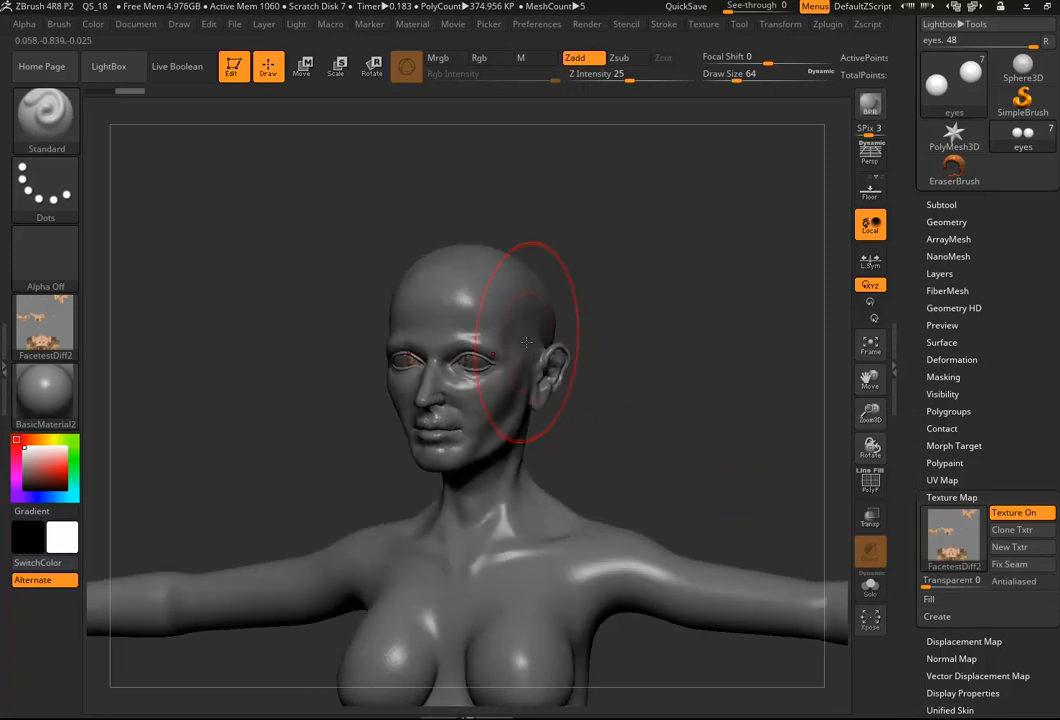
Step: Switch to the EvaGreenBody03 subtool and assign FacetestDiff2 as its texture map
{"action": "left_click", "coordinate": [546, 322], "text": "alt"}
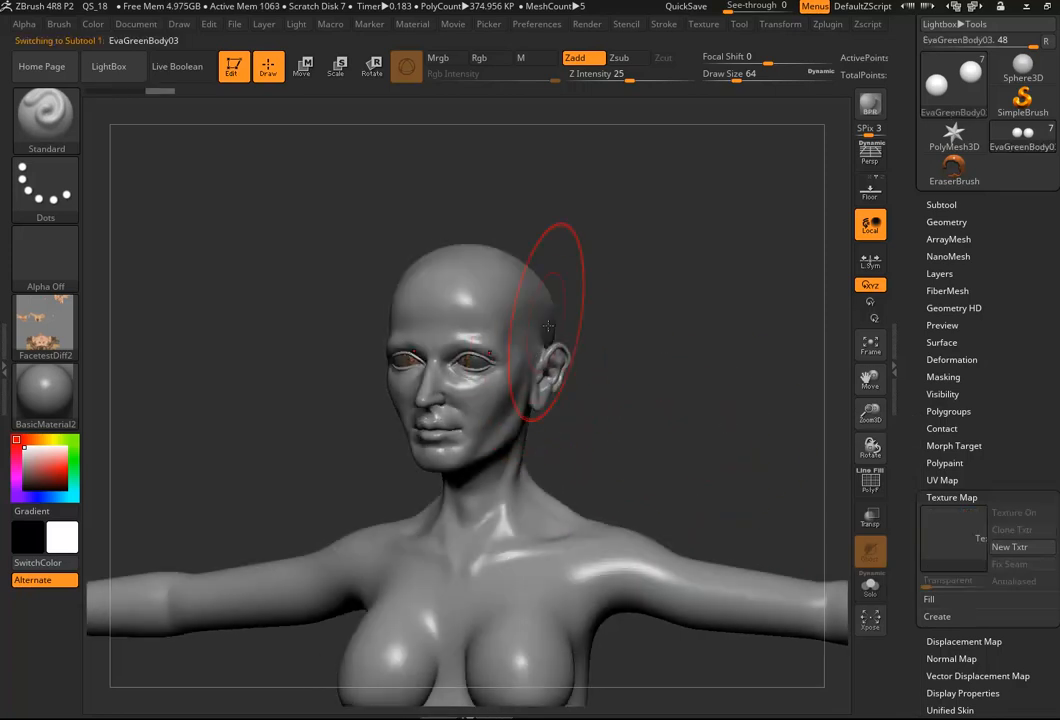
{"action": "left_click", "coordinate": [950, 537]}
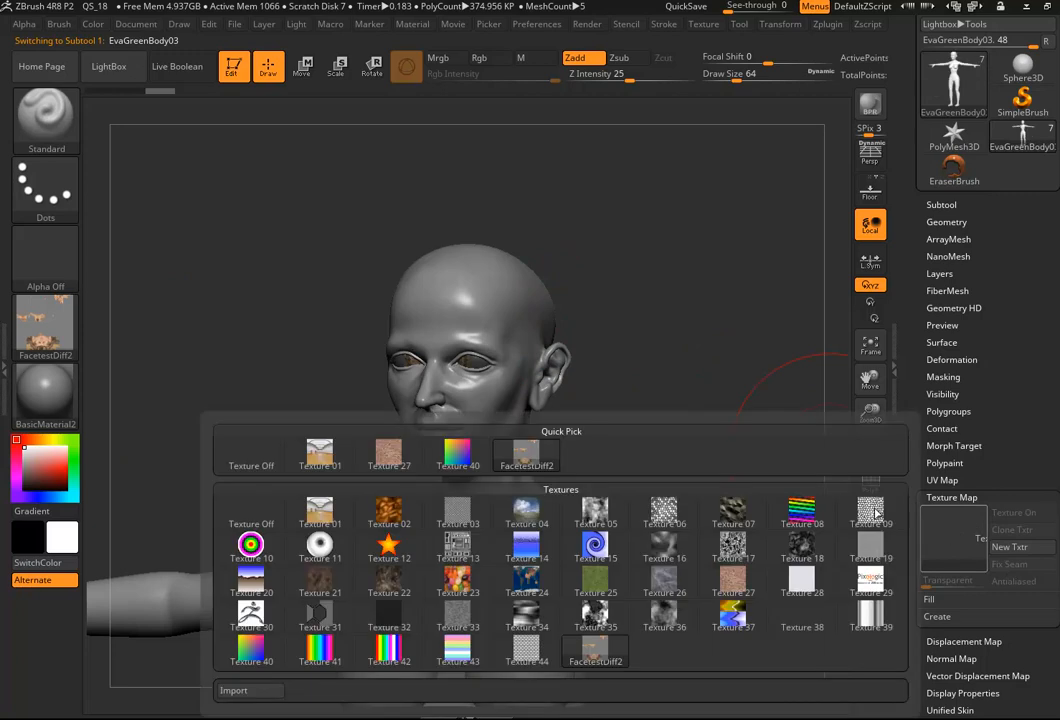
{"action": "left_click", "coordinate": [520, 461]}
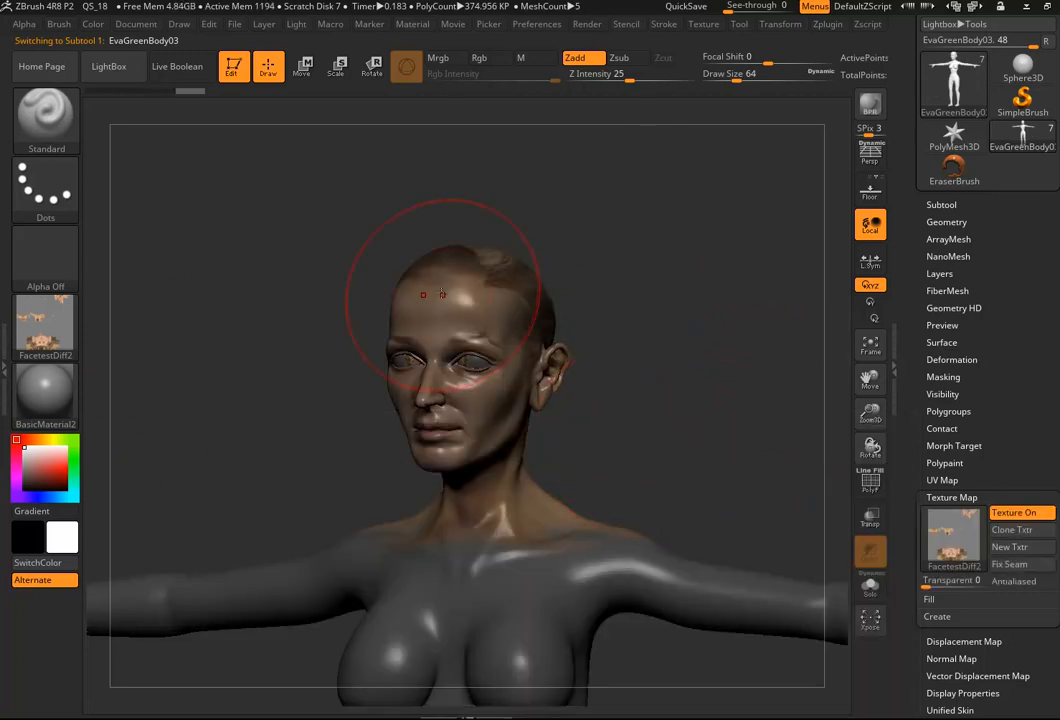
Step: Change the material to SkinShade4 and subdivide the body mesh by two levels
{"action": "left_click", "coordinate": [45, 390]}
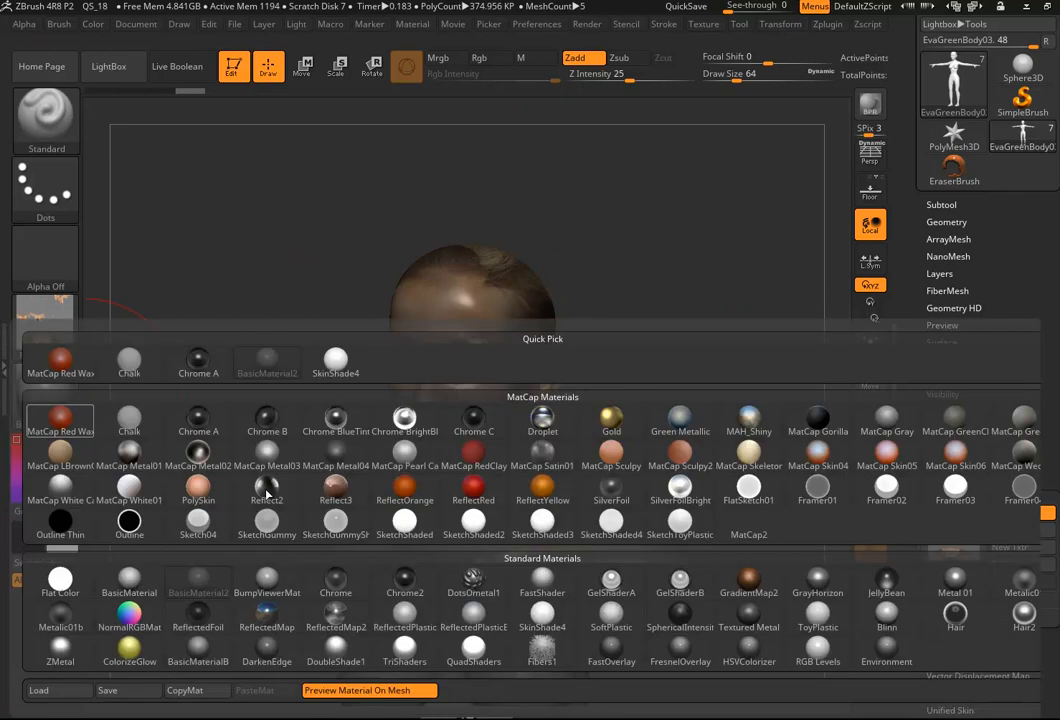
{"action": "left_click", "coordinate": [542, 615]}
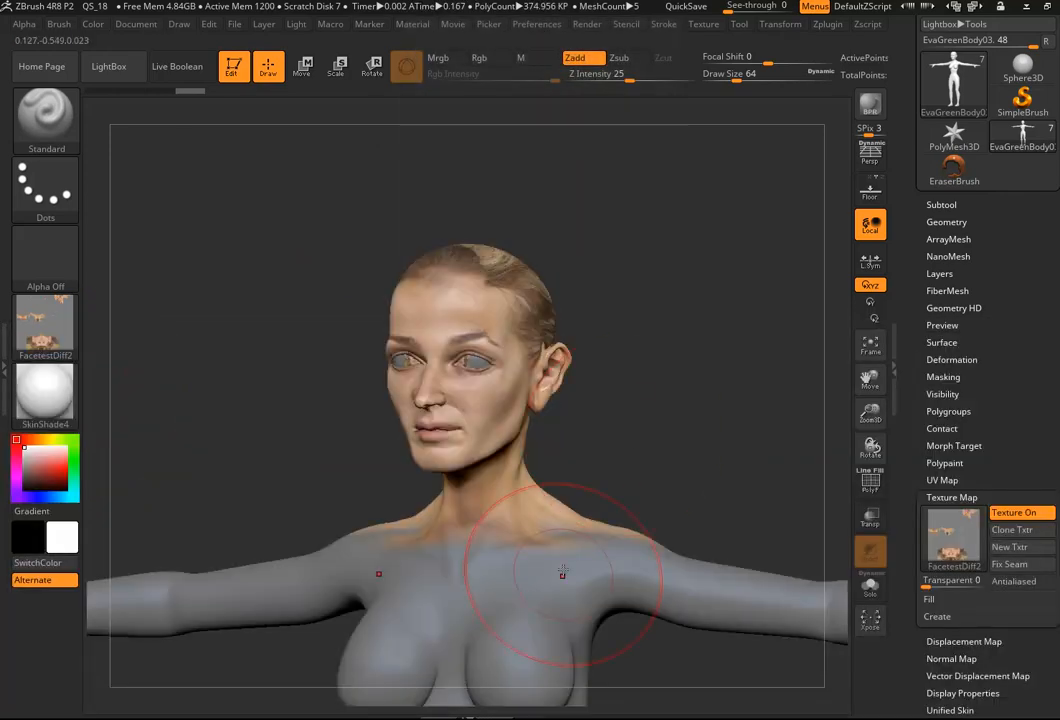
{"action": "left_click_drag", "start_coordinate": [700, 450], "coordinate": [800, 493]}
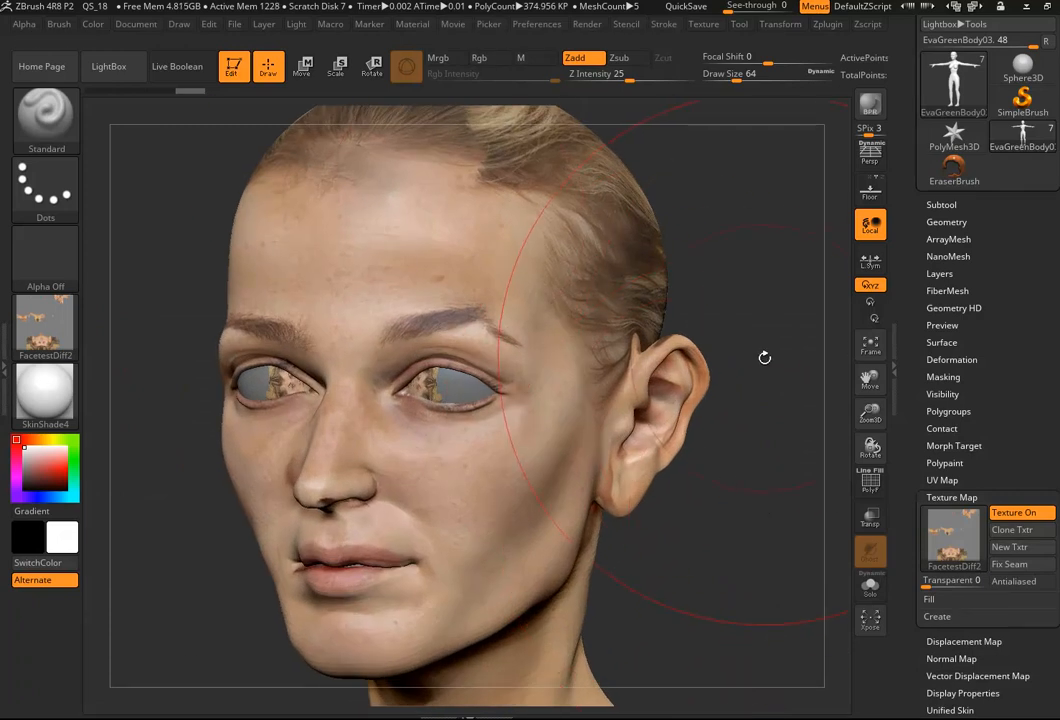
{"action": "key", "text": "ctrl+d"}
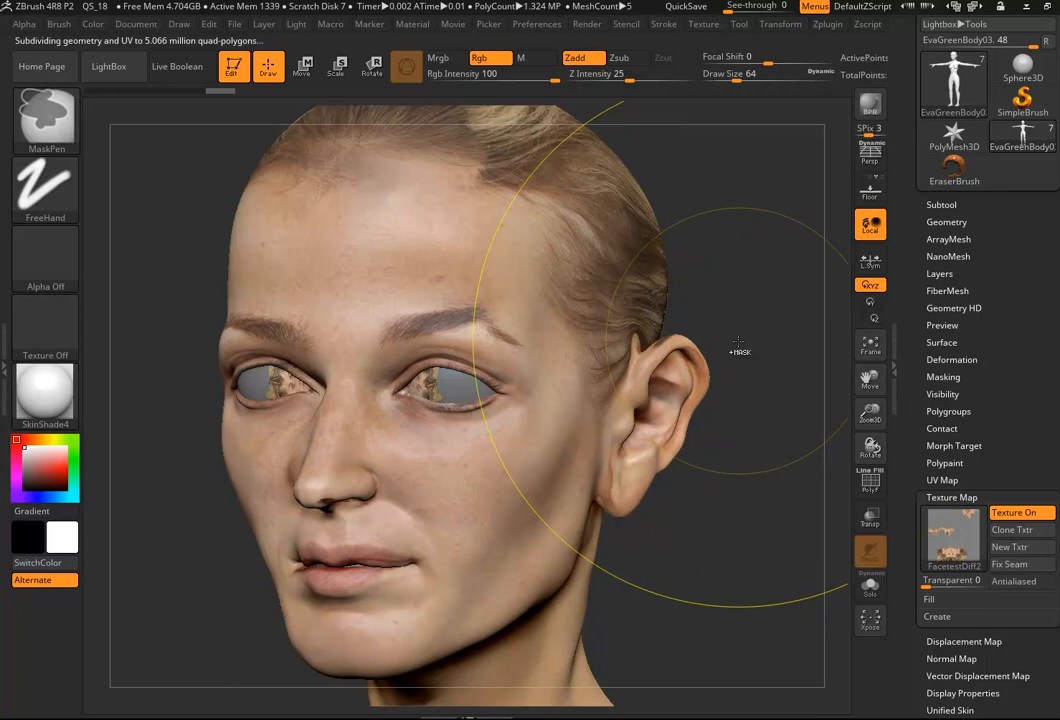
{"action": "left_click_drag", "start_coordinate": [749, 490], "coordinate": [735, 470]}
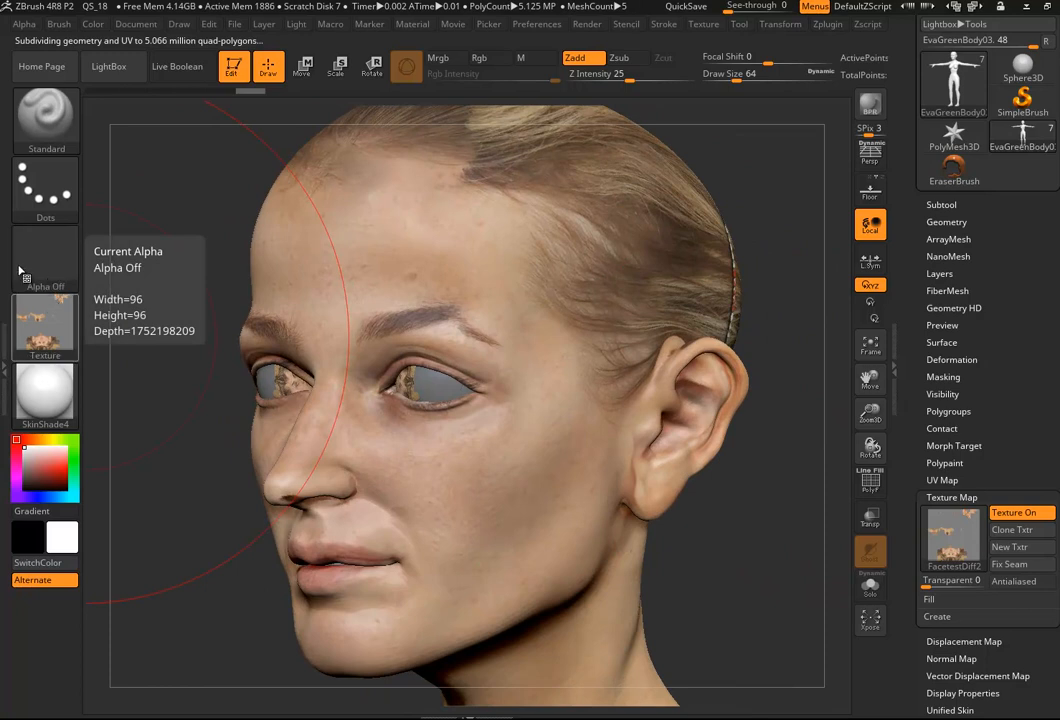
Step: Make an alpha from the current face texture and add a new layer to the body subtool
{"action": "left_click", "coordinate": [44, 305]}
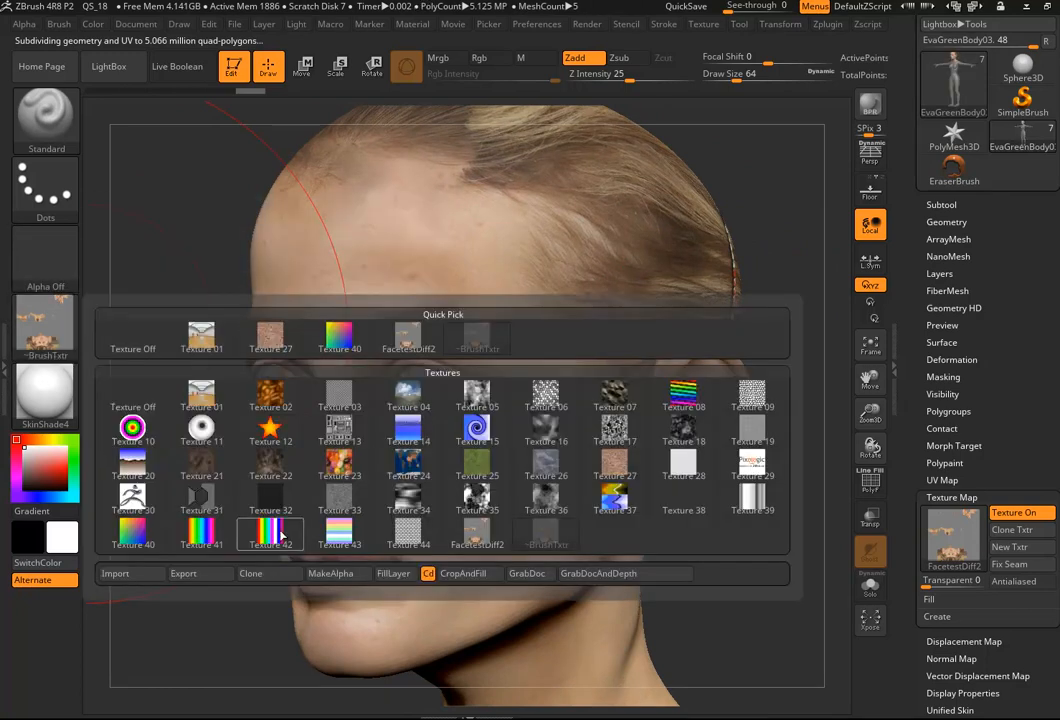
{"action": "left_click", "coordinate": [334, 574]}
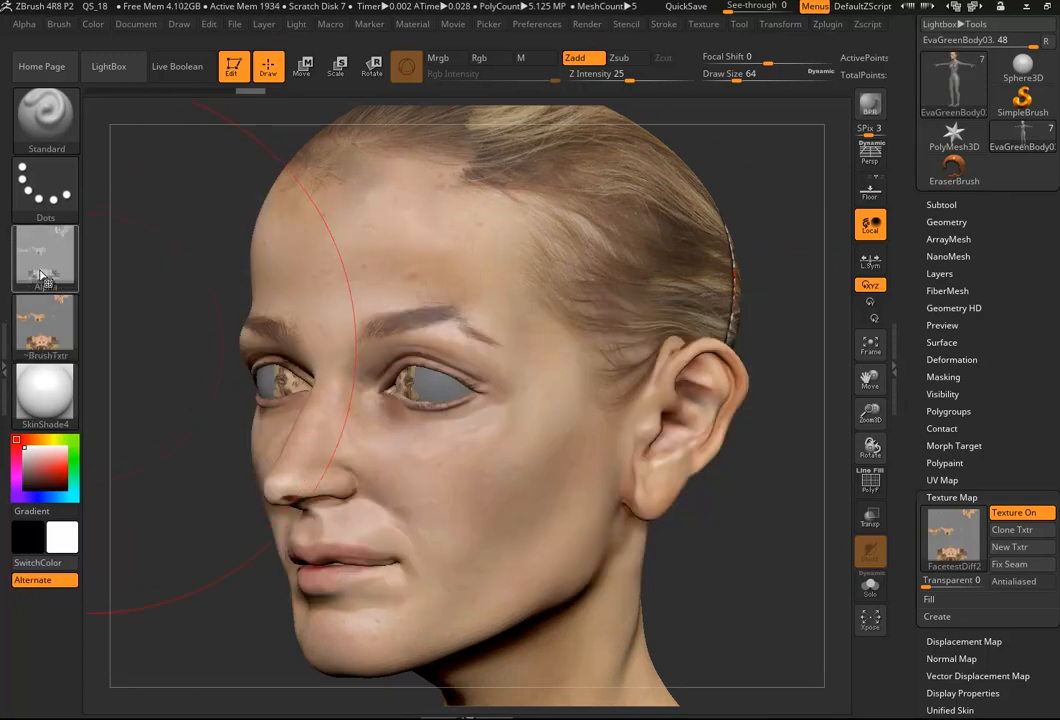
{"action": "left_click_drag", "start_coordinate": [1036, 685], "coordinate": [1036, 583]}
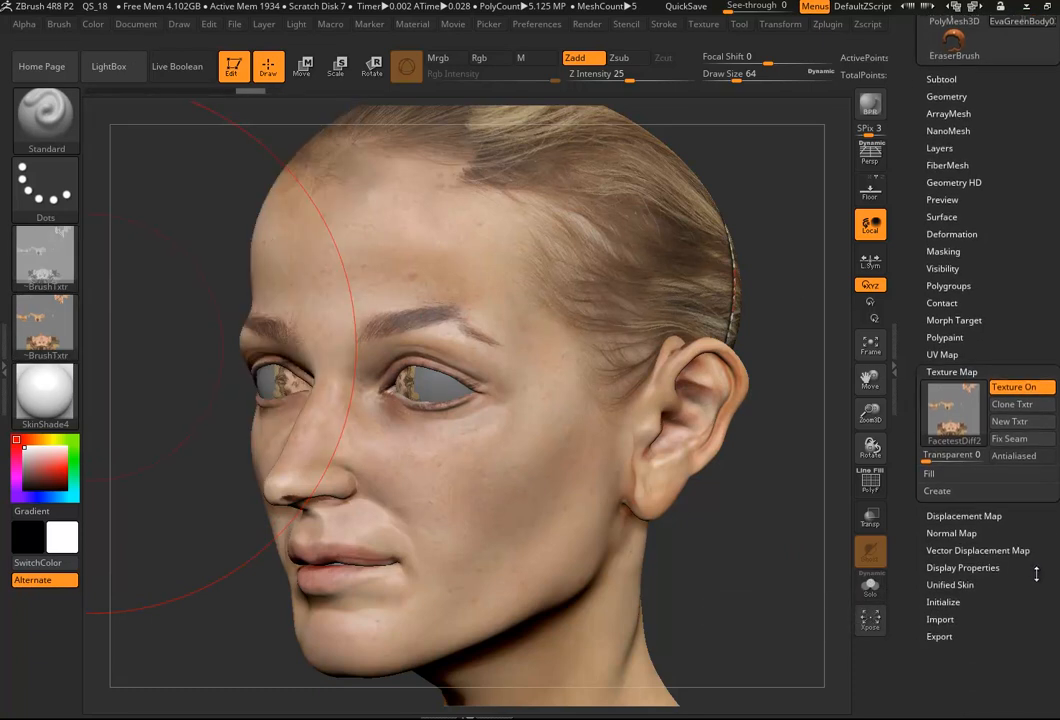
{"action": "left_click", "coordinate": [985, 395]}
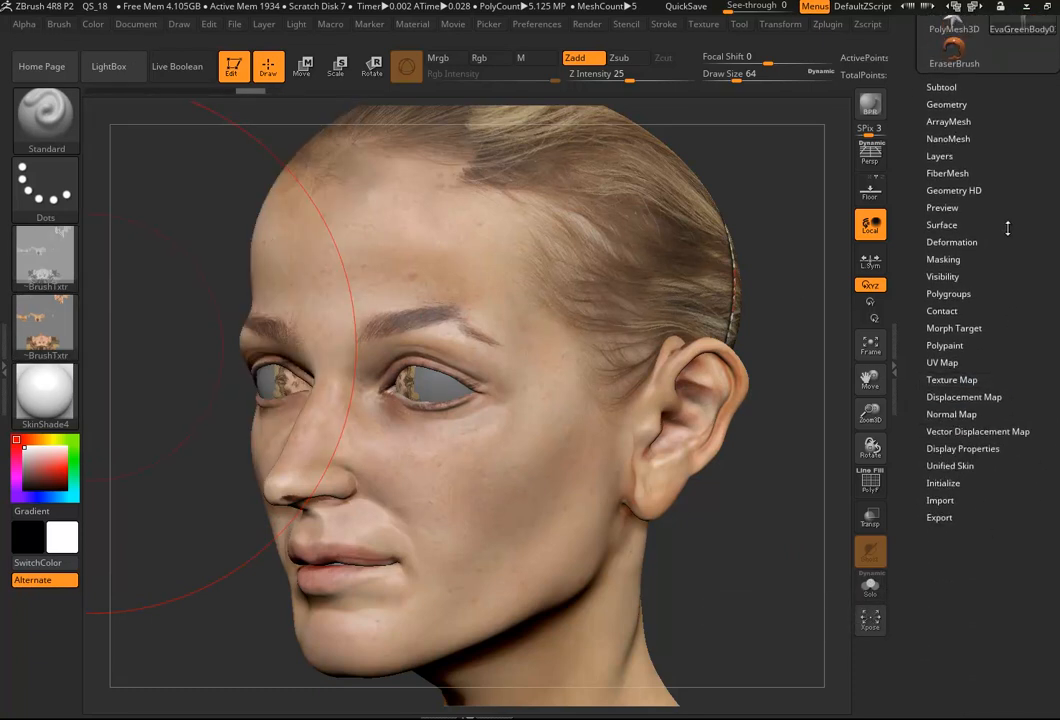
{"action": "left_click", "coordinate": [945, 156]}
{"action": "left_click", "coordinate": [935, 360]}
{"action": "left_click_drag", "start_coordinate": [1024, 521], "coordinate": [1031, 418]}
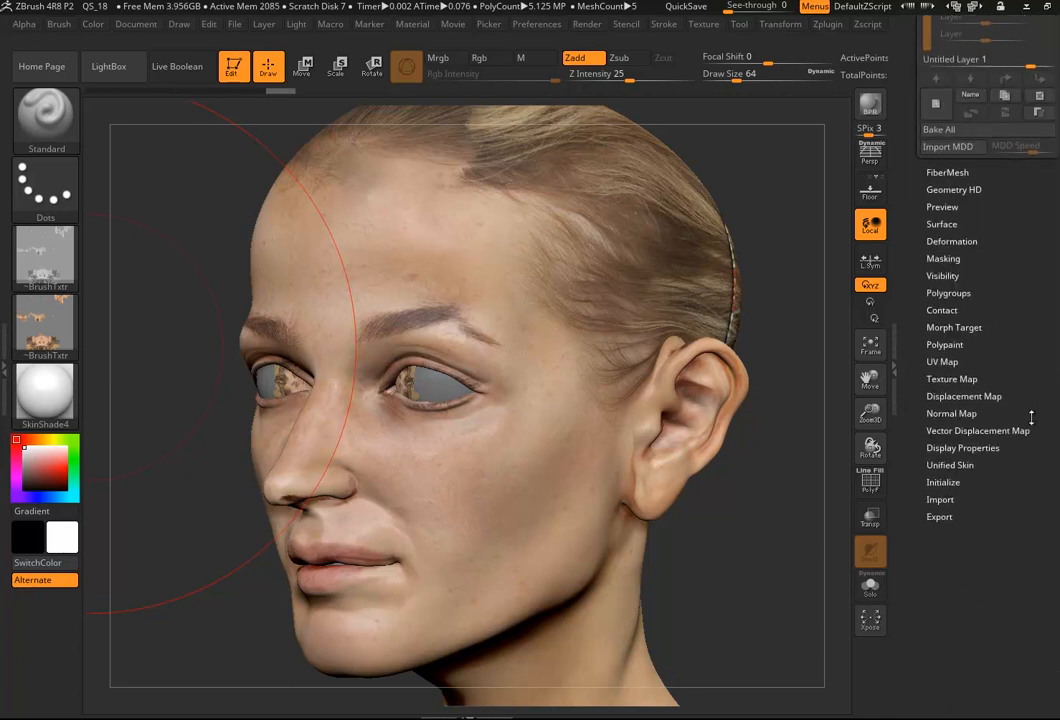
Step: Assign the ~BrushTxtr alpha as the body's displacement map, set its intensity to 0.02352, and apply the displacement to the mesh
{"action": "left_click", "coordinate": [958, 397]}
{"action": "left_click", "coordinate": [978, 186]}
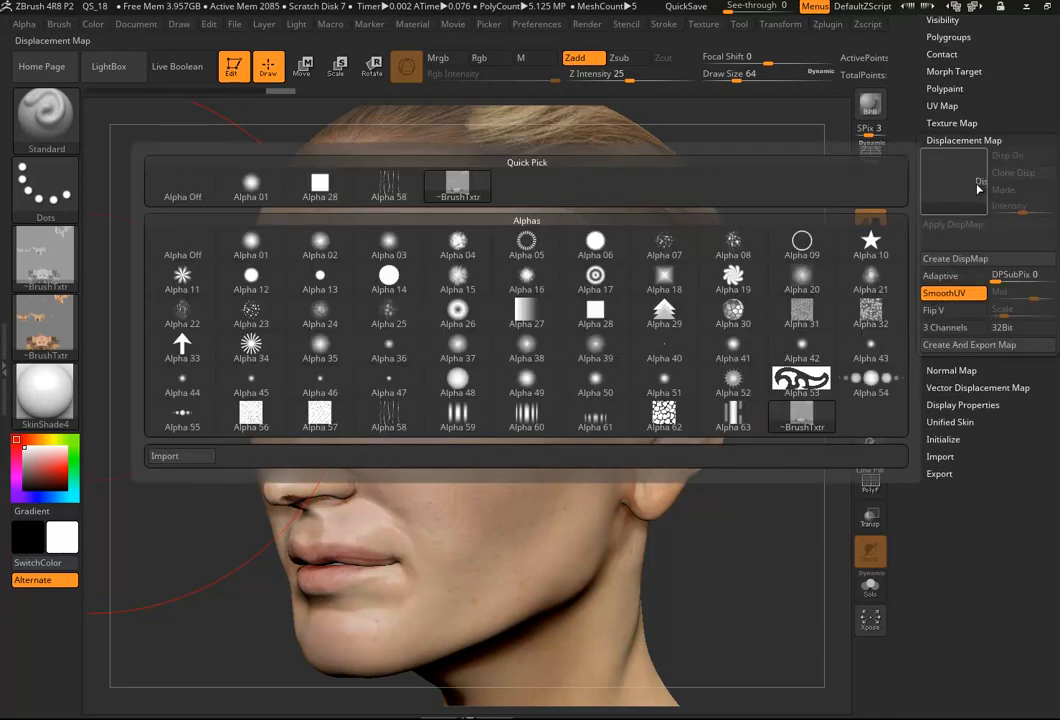
{"action": "left_click", "coordinate": [462, 182]}
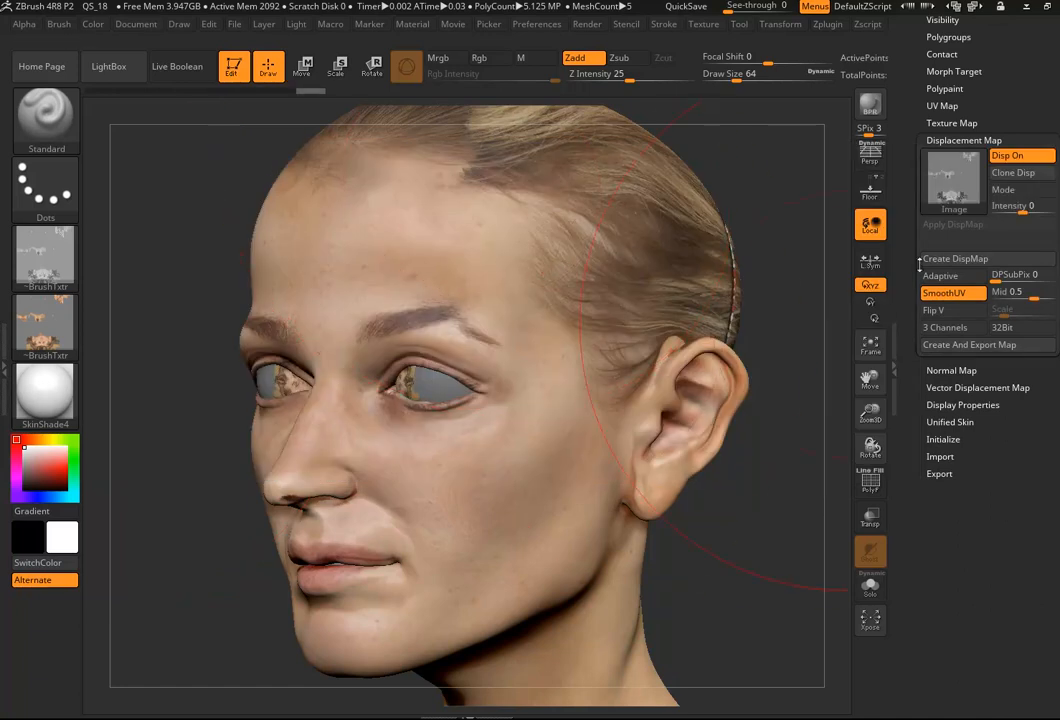
{"action": "left_click_drag", "start_coordinate": [1041, 103], "coordinate": [1041, 141]}
{"action": "left_click_drag", "start_coordinate": [1021, 252], "coordinate": [1027, 251]}
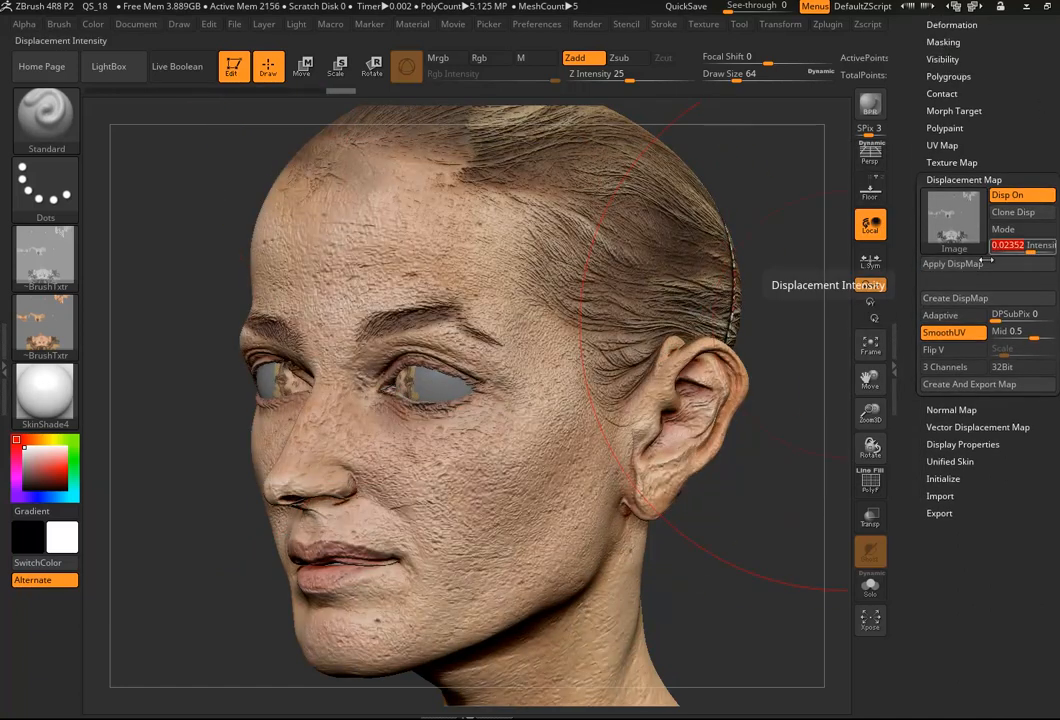
{"action": "left_click", "coordinate": [955, 264]}
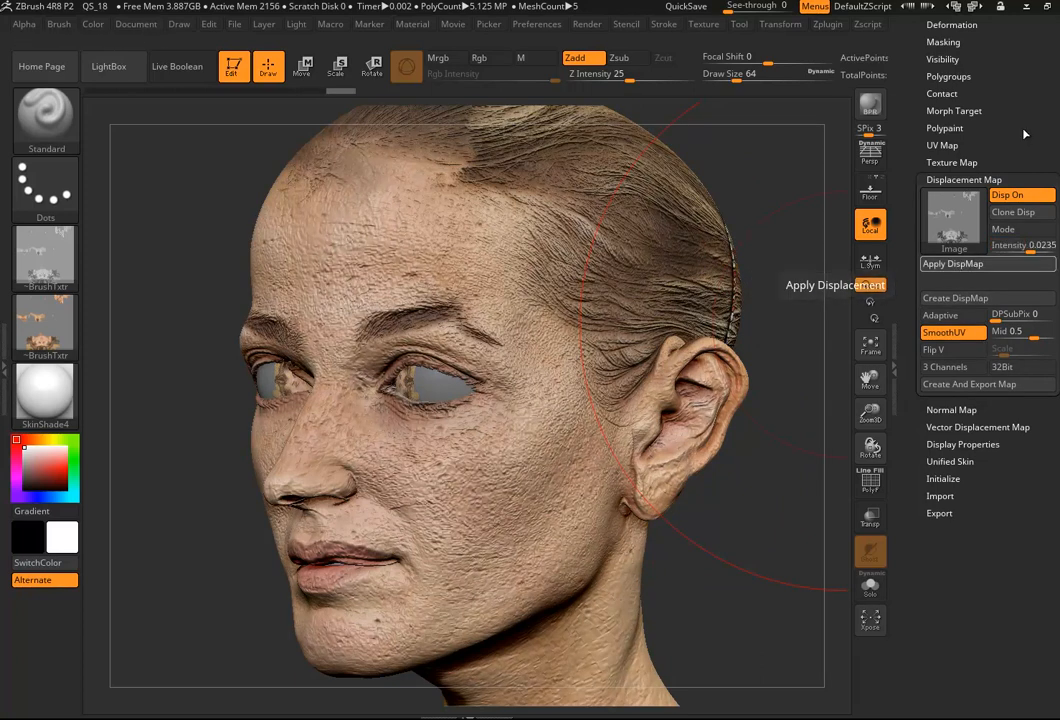
Step: Set the displacement layer's intensity to 0.07964 and check the head's skin detail
{"action": "scroll", "coordinate": [1023, 240], "scroll_direction": "up", "scroll_amount": 5}
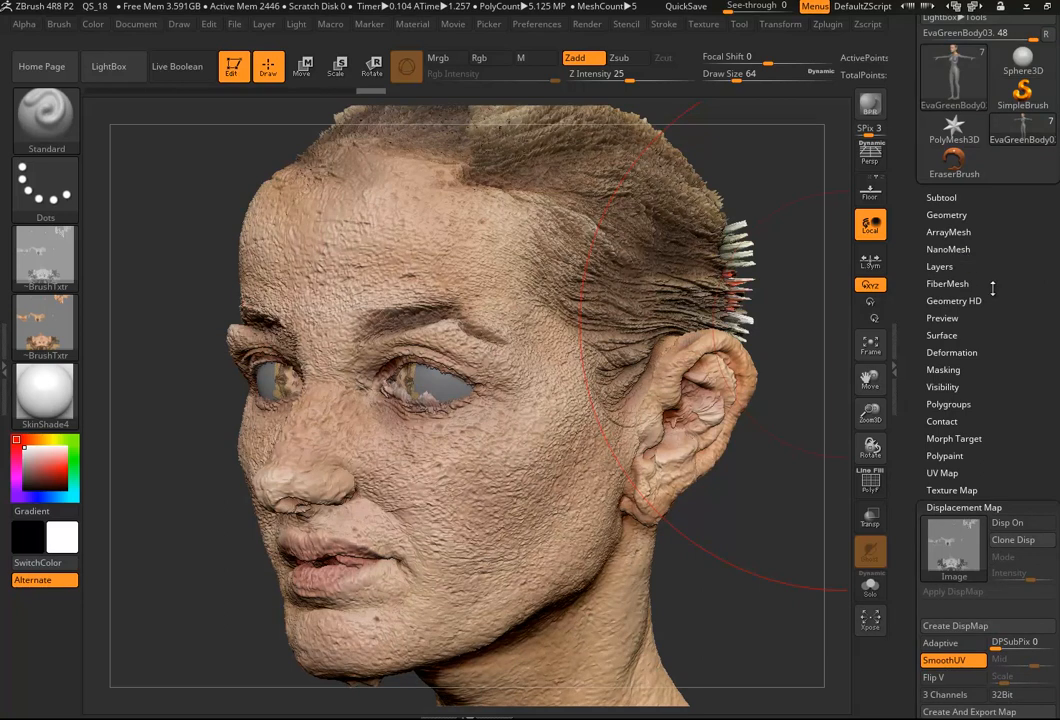
{"action": "left_click", "coordinate": [940, 266]}
{"action": "left_click_drag", "start_coordinate": [1029, 284], "coordinate": [1020, 284]}
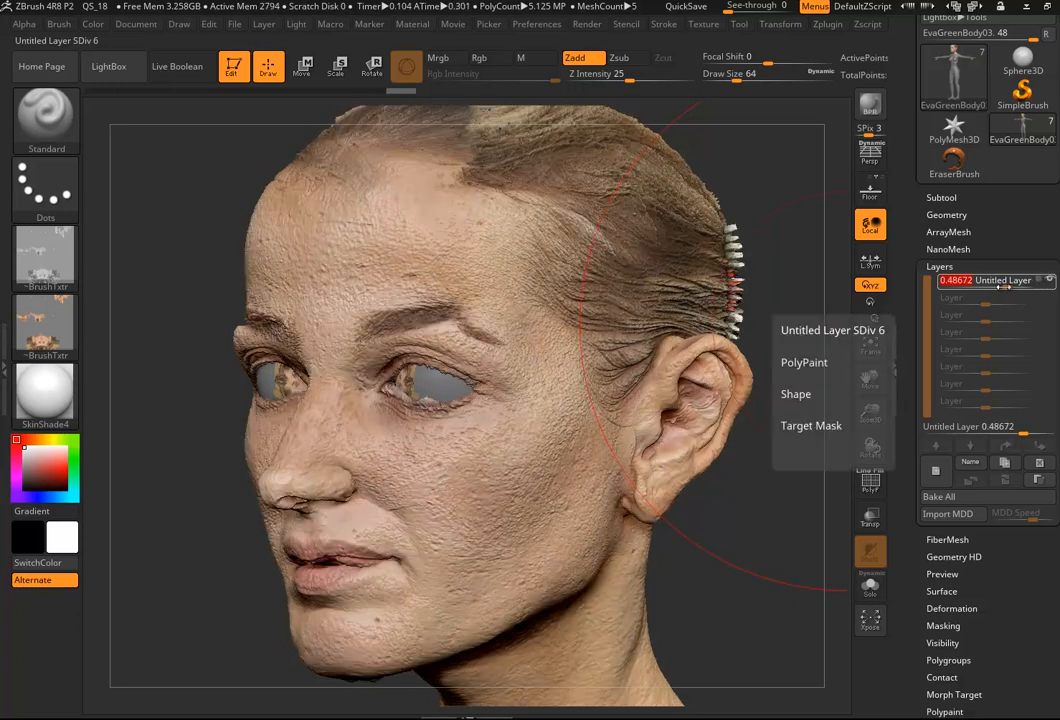
{"action": "left_click_drag", "start_coordinate": [1000, 285], "coordinate": [995, 285]}
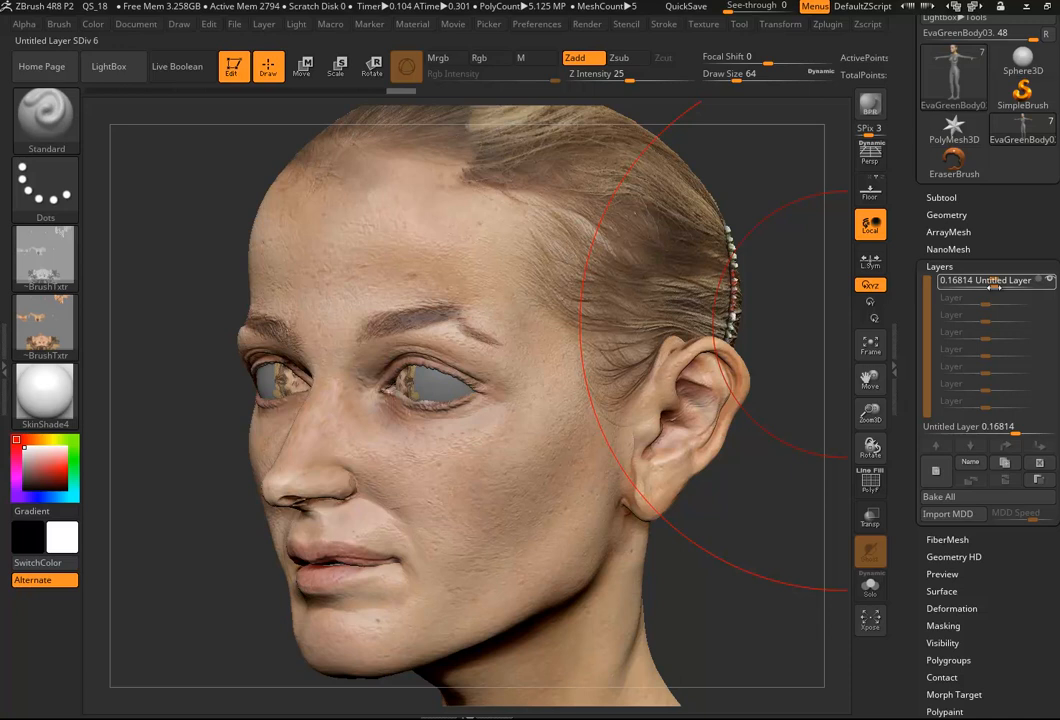
{"action": "left_click_drag", "start_coordinate": [993, 286], "coordinate": [987, 286]}
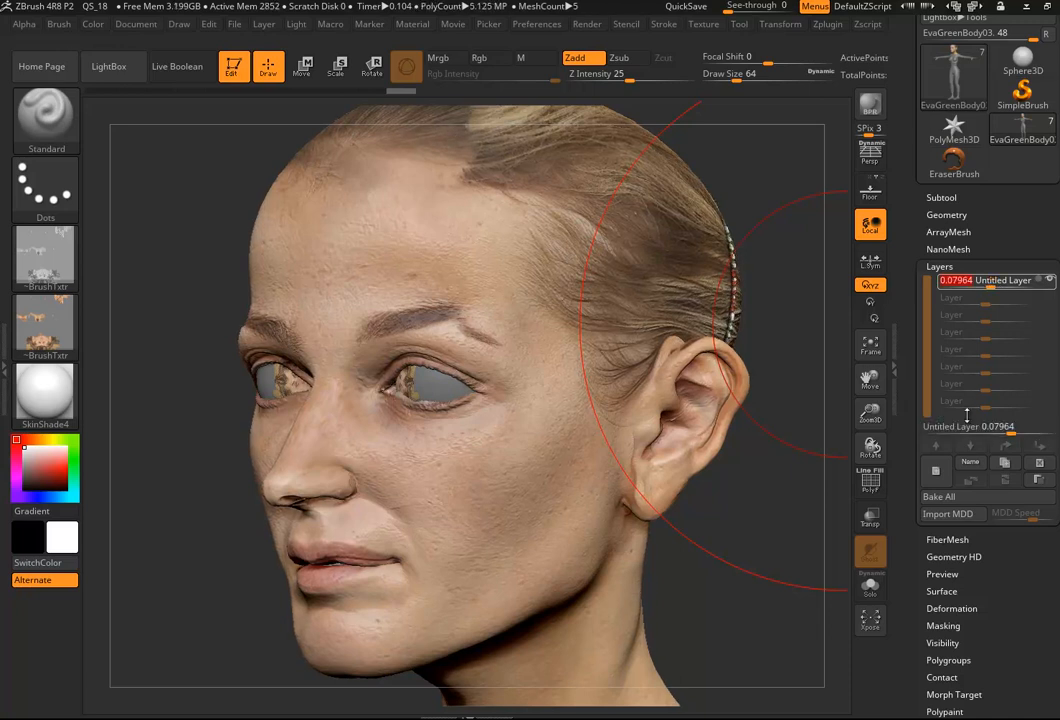
{"action": "mouse_move", "coordinate": [771, 537]}
{"action": "left_mouse_down"}
{"action": "mouse_move", "coordinate": [795, 537]}
{"action": "mouse_move", "coordinate": [788, 532]}
{"action": "left_mouse_up"}
{"action": "mouse_move", "coordinate": [587, 527]}
{"action": "left_mouse_down"}
{"action": "mouse_move", "coordinate": [658, 599]}
{"action": "mouse_move", "coordinate": [707, 575]}
{"action": "mouse_move", "coordinate": [674, 516]}
{"action": "mouse_move", "coordinate": [603, 492]}
{"action": "mouse_move", "coordinate": [634, 433]}
{"action": "mouse_move", "coordinate": [688, 438]}
{"action": "mouse_move", "coordinate": [686, 393]}
{"action": "left_mouse_up"}
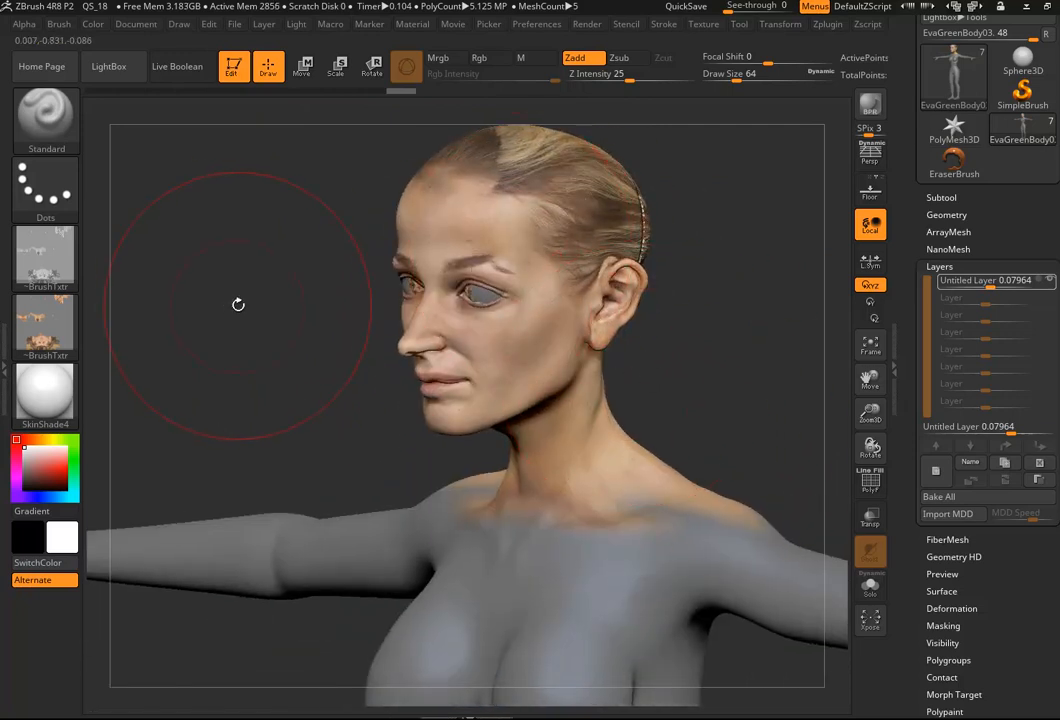
{"action": "mouse_move", "coordinate": [209, 455]}
{"action": "left_mouse_down"}
{"action": "mouse_move", "coordinate": [710, 410]}
{"action": "mouse_move", "coordinate": [720, 400]}
{"action": "left_mouse_up"}
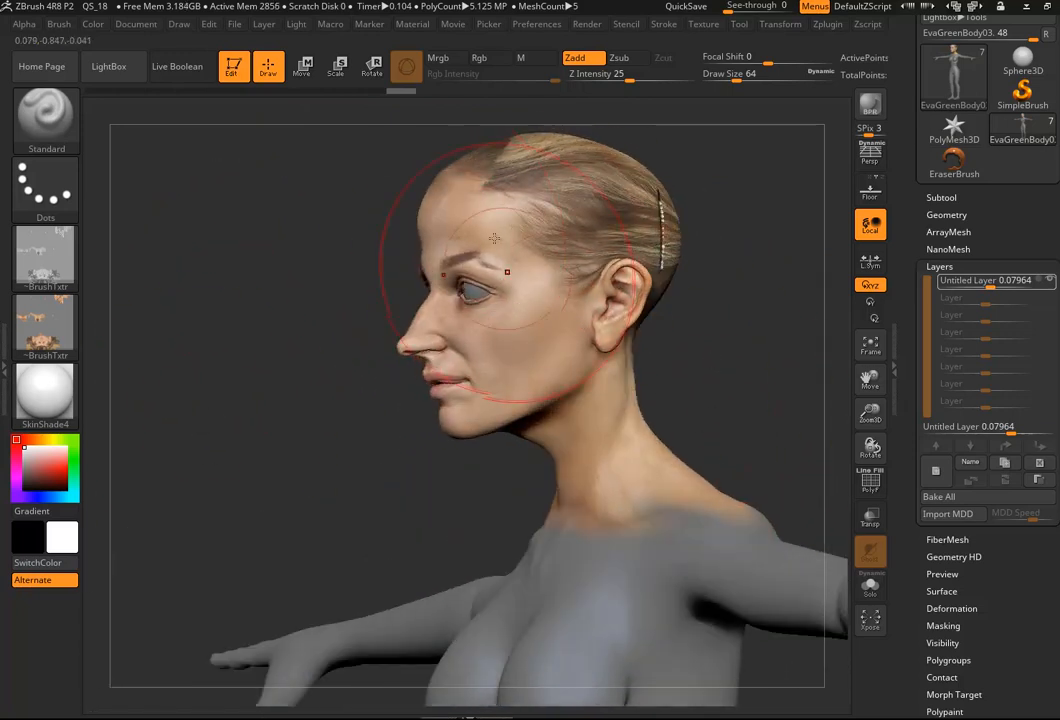
{"action": "left_click_drag", "start_coordinate": [715, 303], "coordinate": [693, 371]}
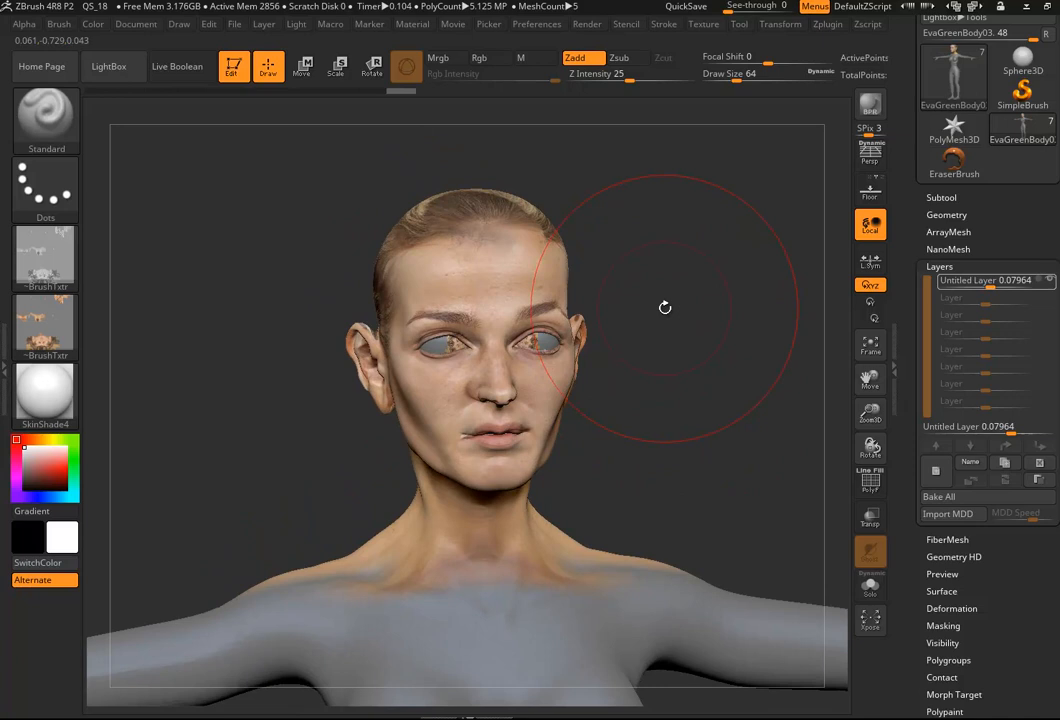